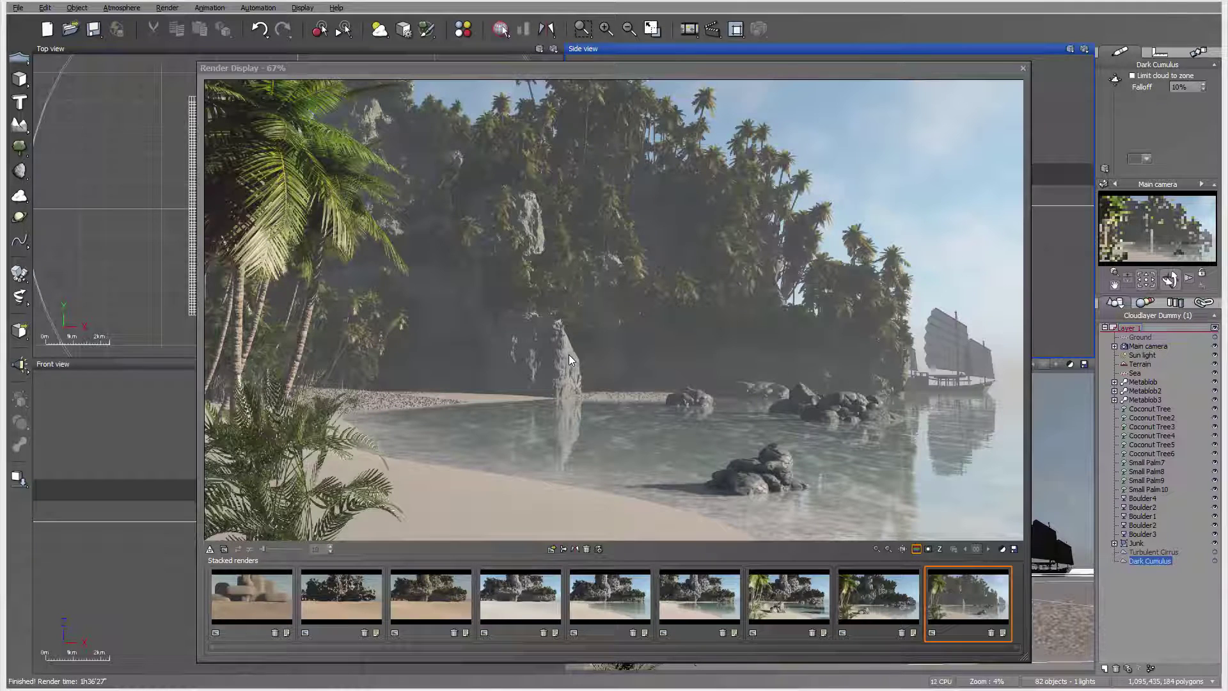
# Step: Compare the eighth and ninth stacked renders, then start tone mapping oceanview.hdr in Photomatix Pro
pyautogui.click(889, 582)
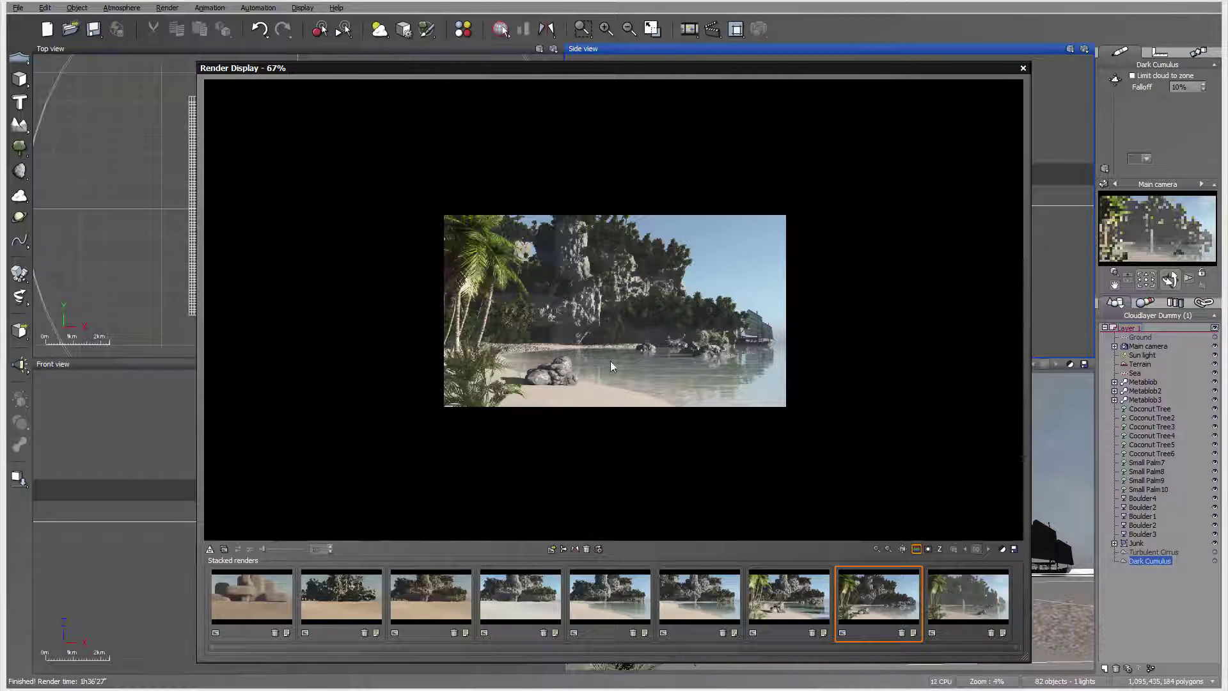
pyautogui.click(996, 610)
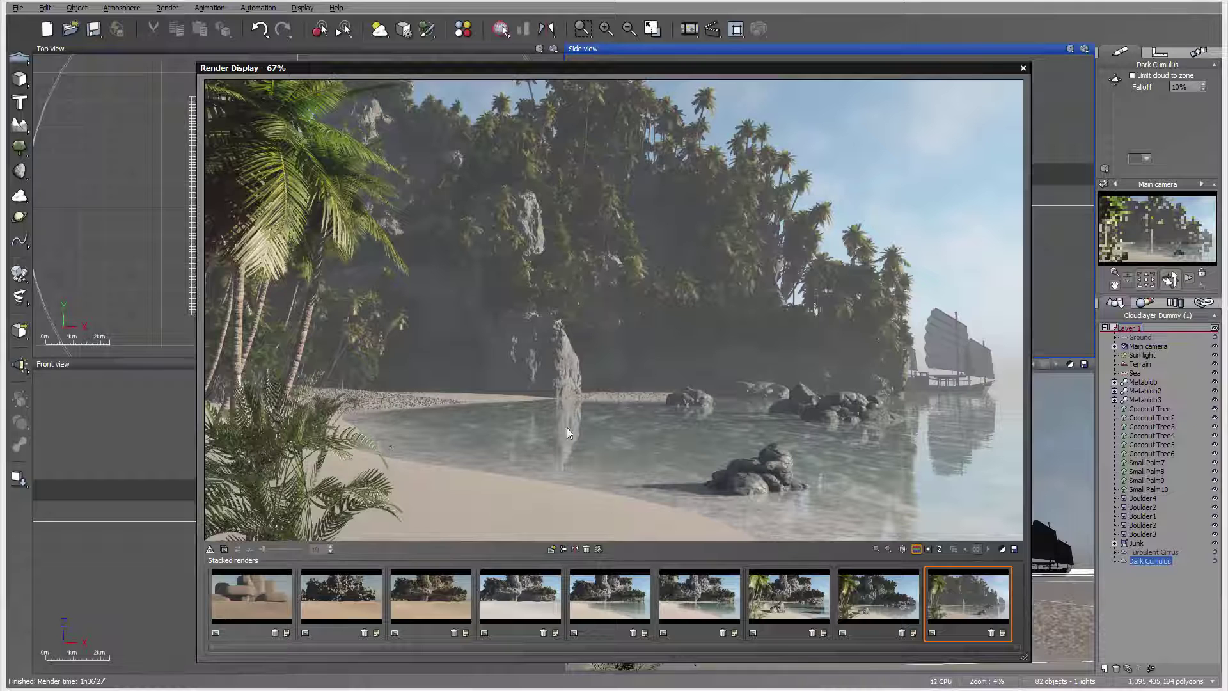
pyautogui.hotkey('alt', 'Tab')
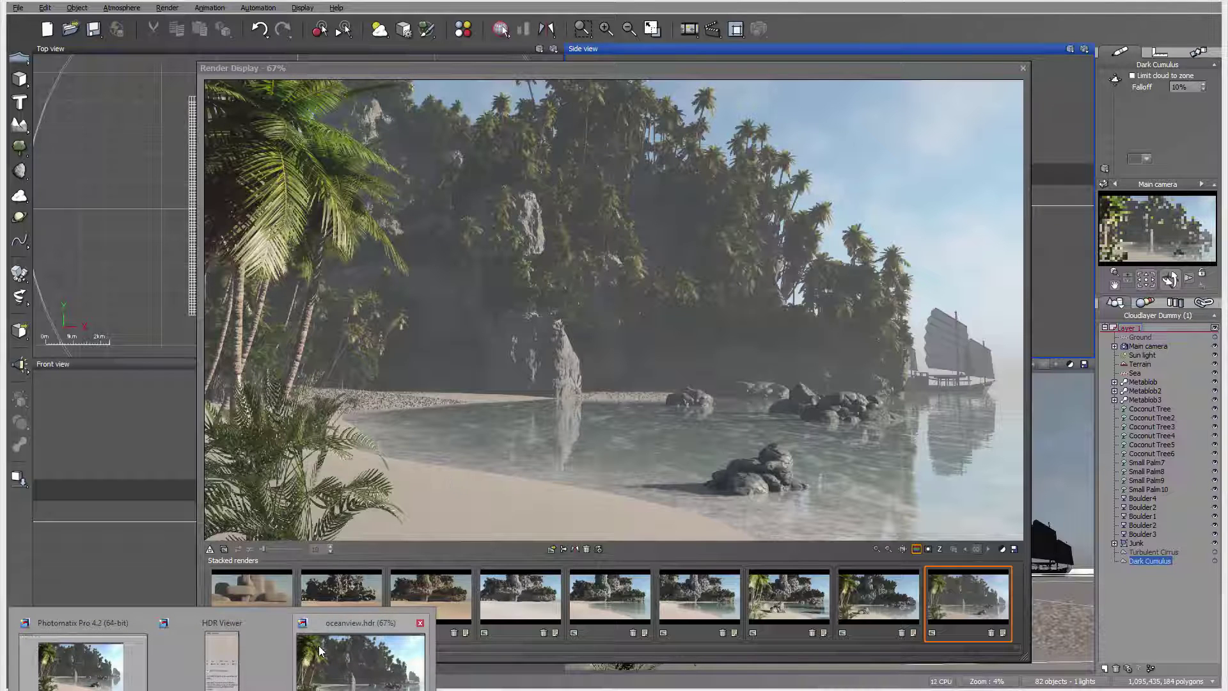
pyautogui.click(313, 657)
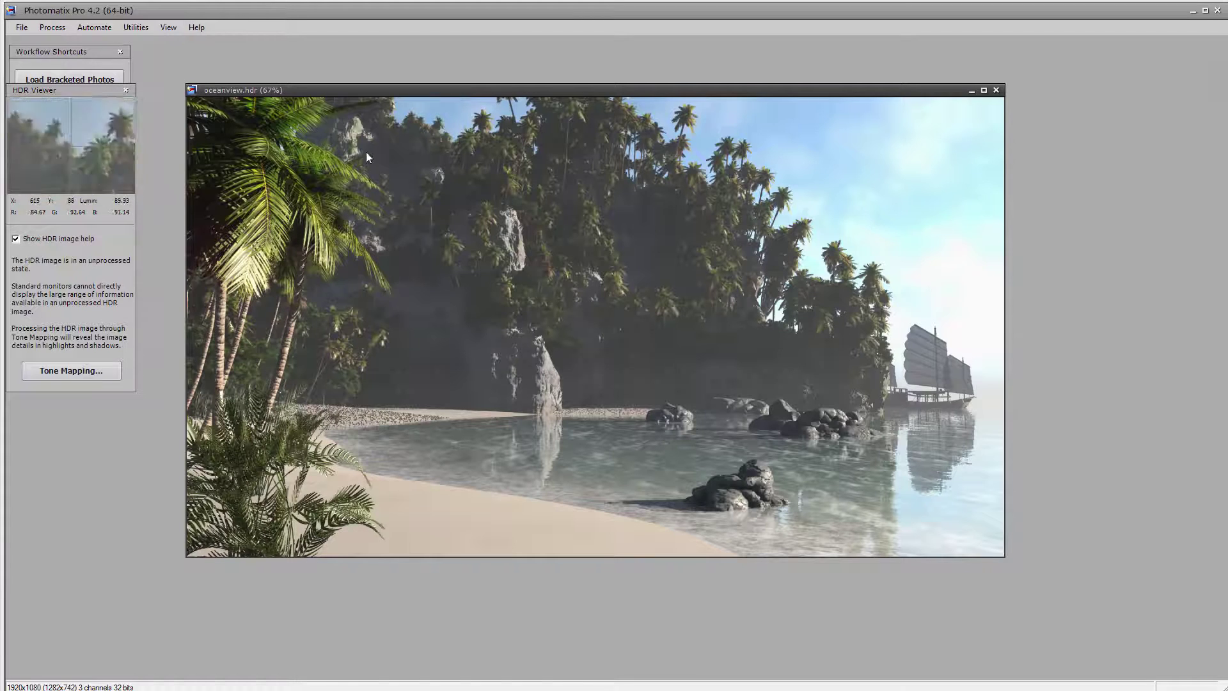
pyautogui.click(80, 372)
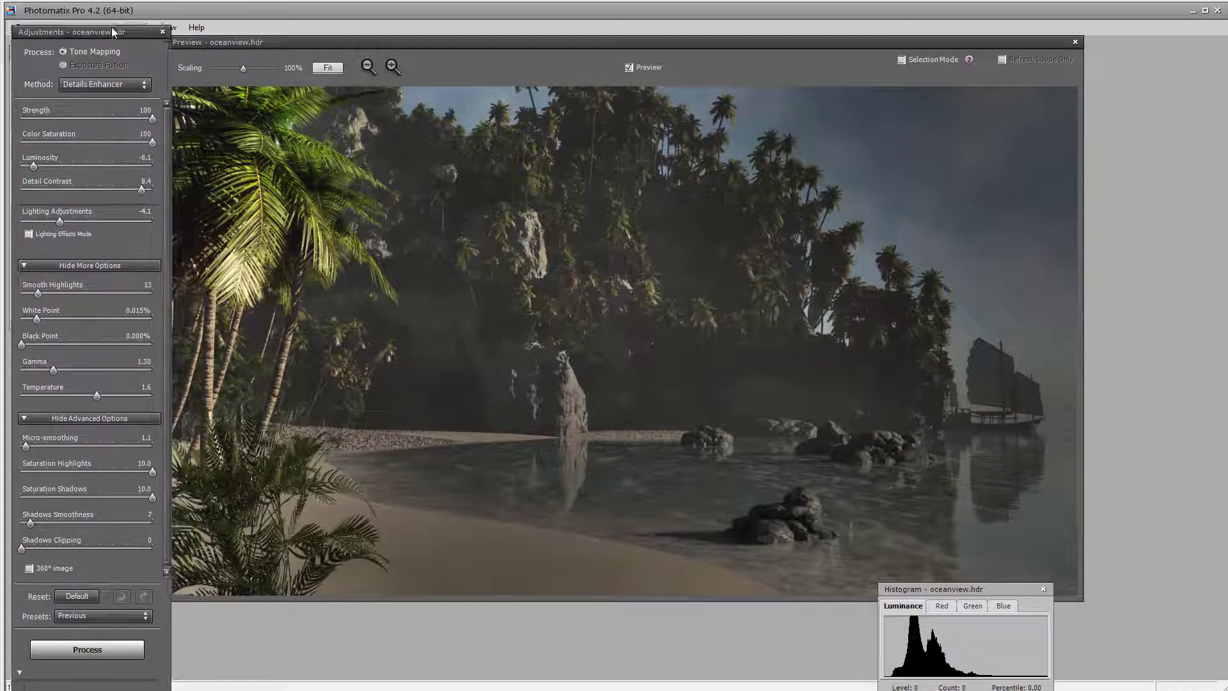
# Step: Raise Luminosity, inspect the jungle cliff detail, and set Smooth Highlights to 7
pyautogui.moveTo(348, 42)
pyautogui.mouseDown()
pyautogui.moveTo(389, 48)
pyautogui.moveTo(362, 43)
pyautogui.mouseUp()
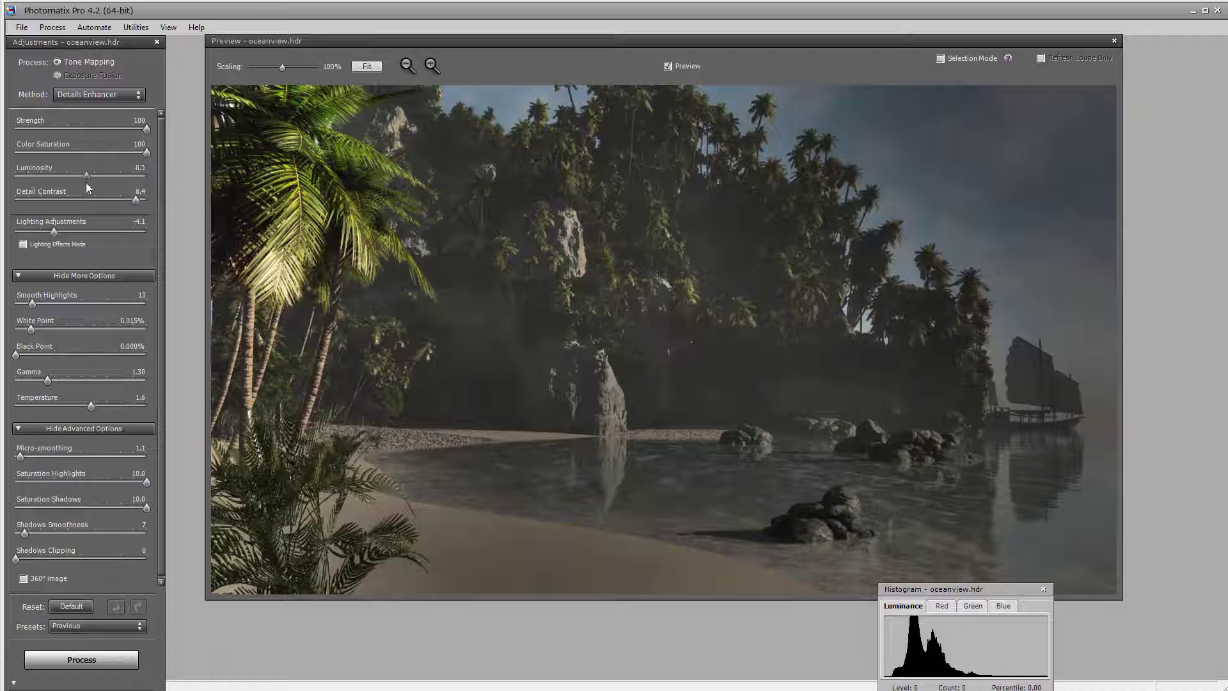
pyautogui.moveTo(86, 183); pyautogui.dragTo(50, 178)
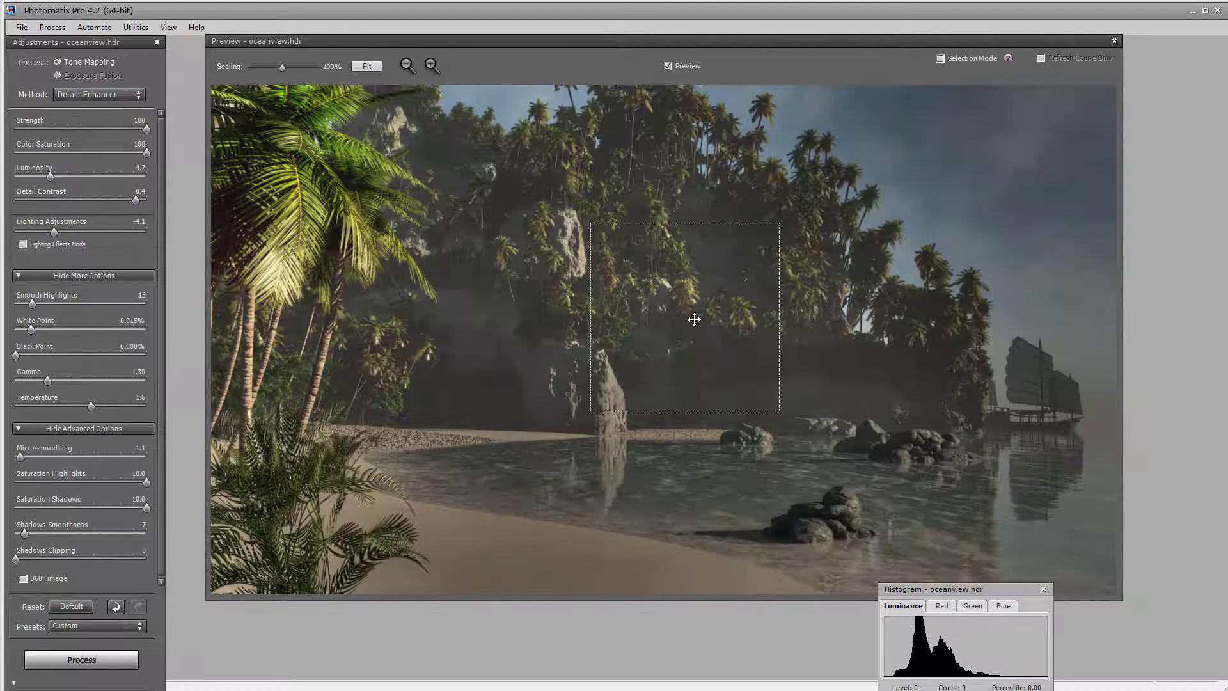
pyautogui.moveTo(694, 320); pyautogui.dragTo(734, 276)
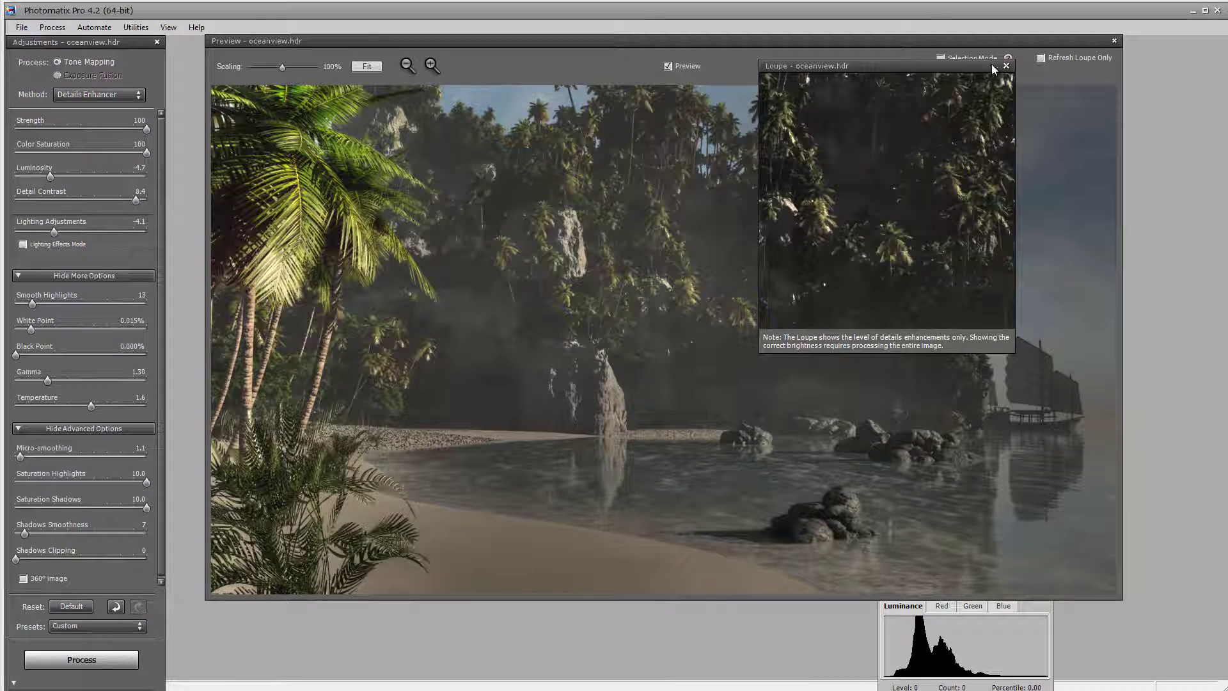
pyautogui.click(1005, 66)
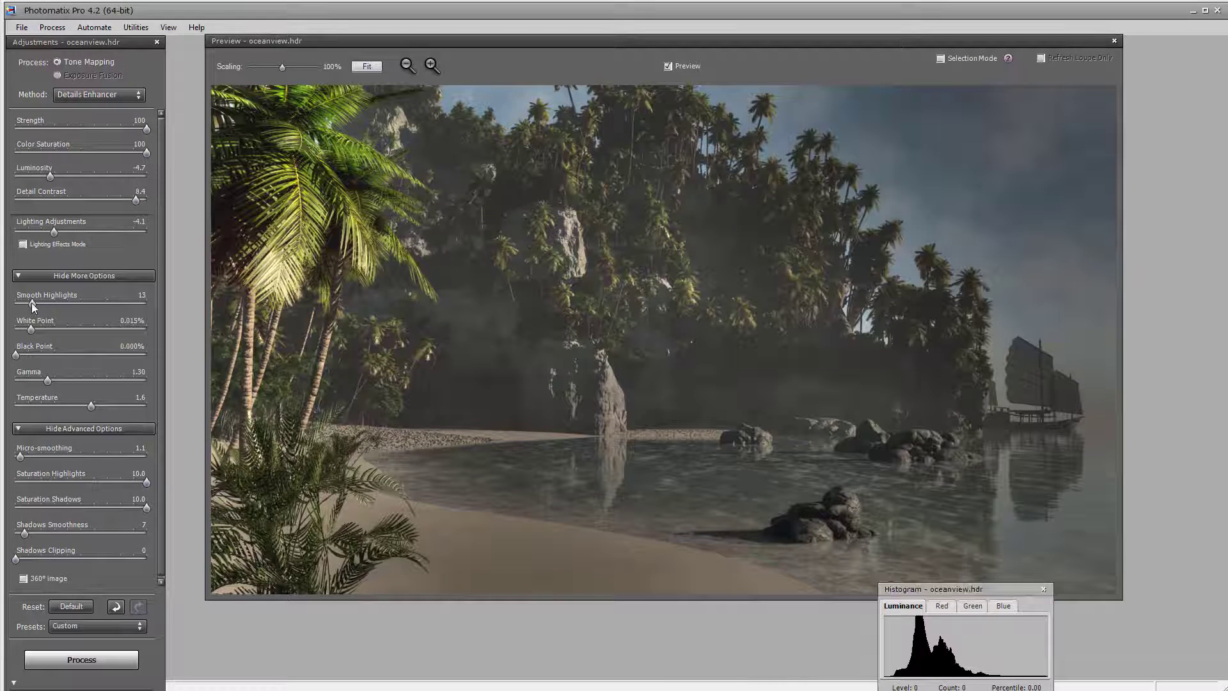
pyautogui.moveTo(32, 302); pyautogui.dragTo(110, 305)
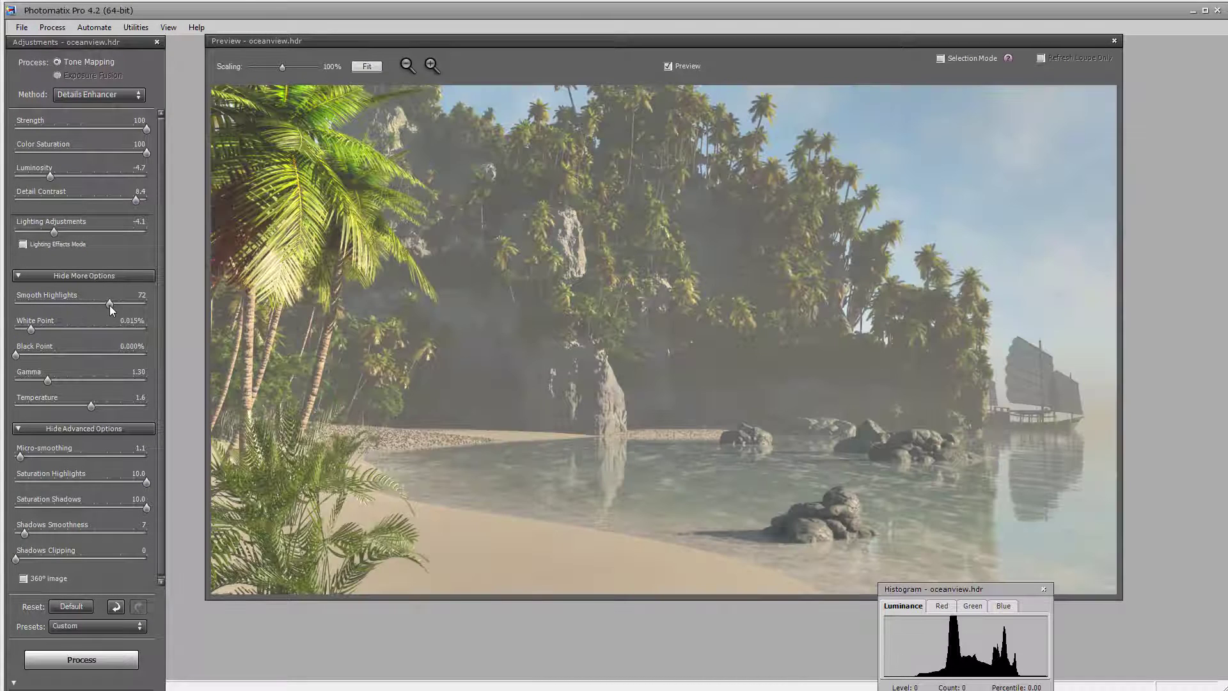
pyautogui.moveTo(21, 305); pyautogui.dragTo(38, 331)
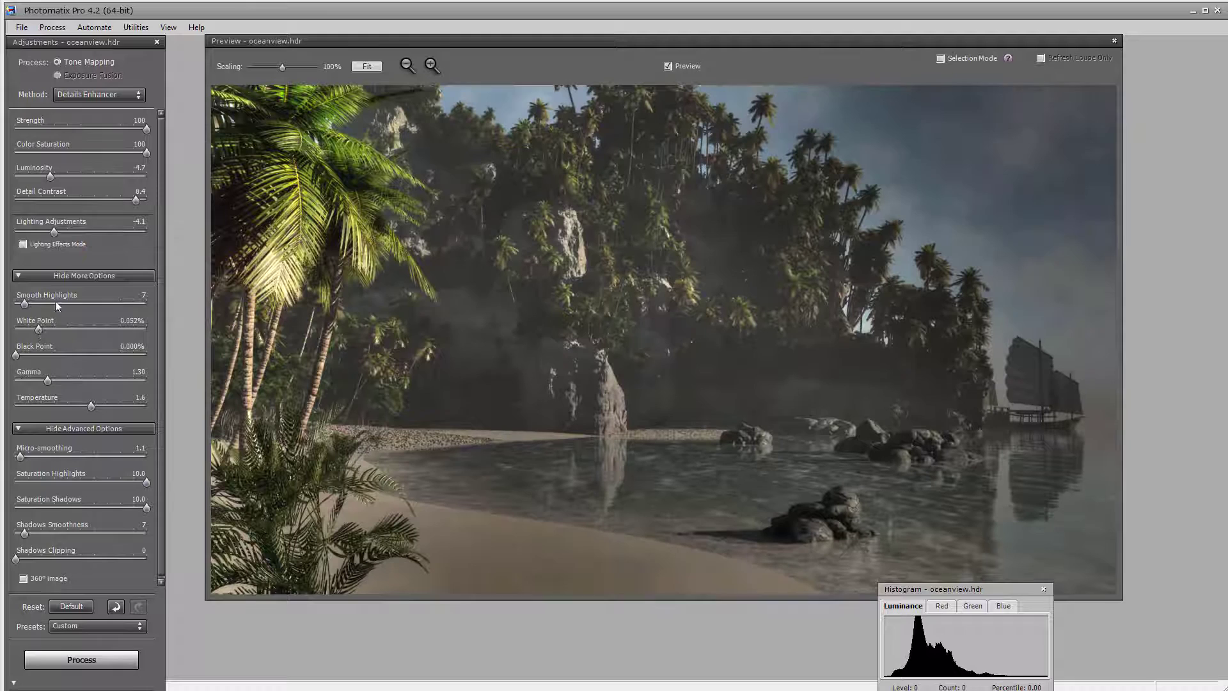
# Step: Set Detail Contrast to 9.1, Lighting Adjustments to -8.2 and Luminosity to -1.7
pyautogui.click(115, 232)
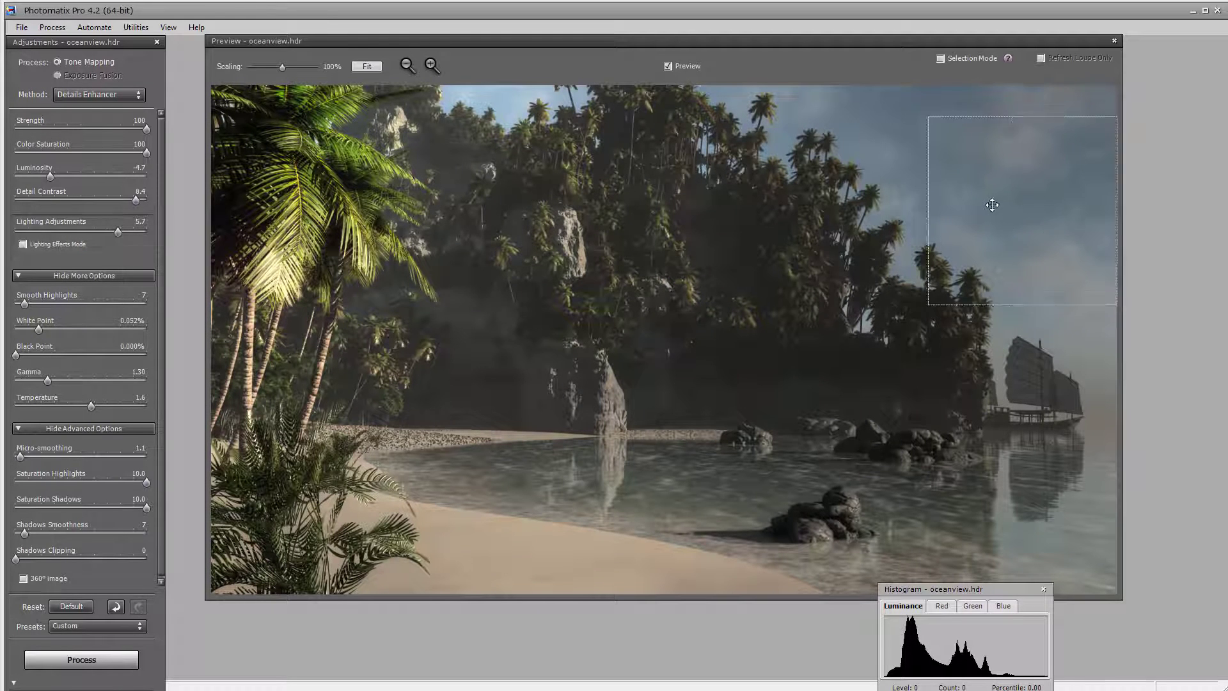
pyautogui.click(142, 201)
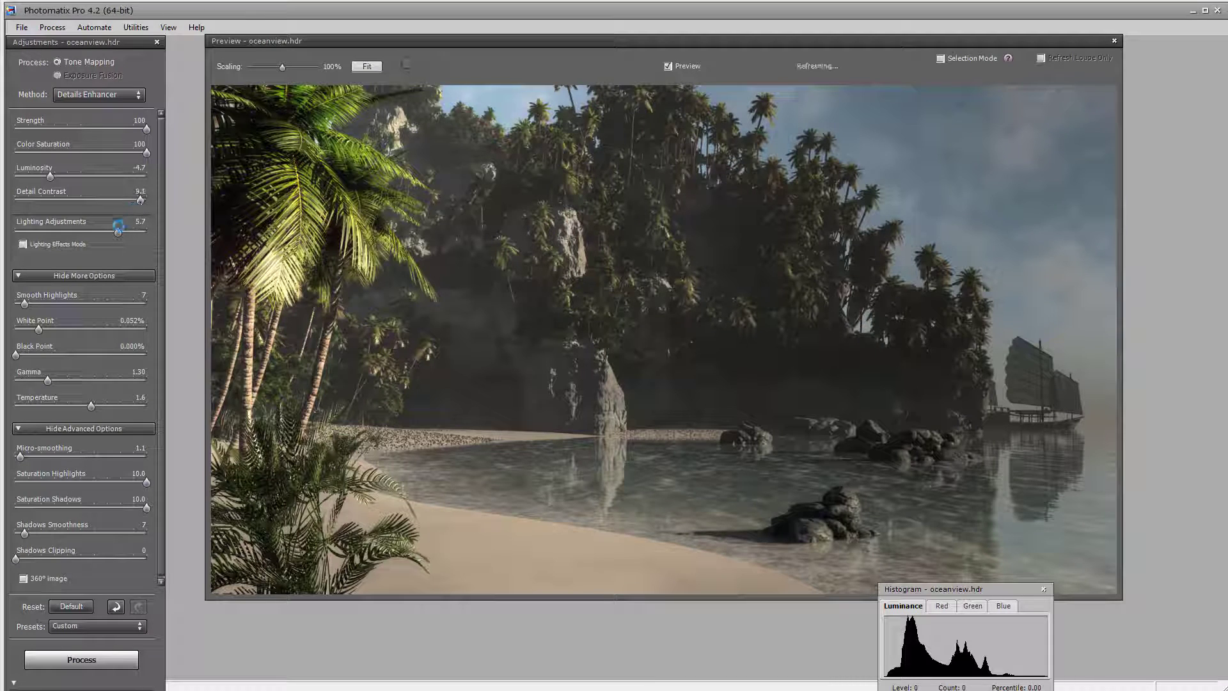
pyautogui.moveTo(119, 233); pyautogui.dragTo(28, 233)
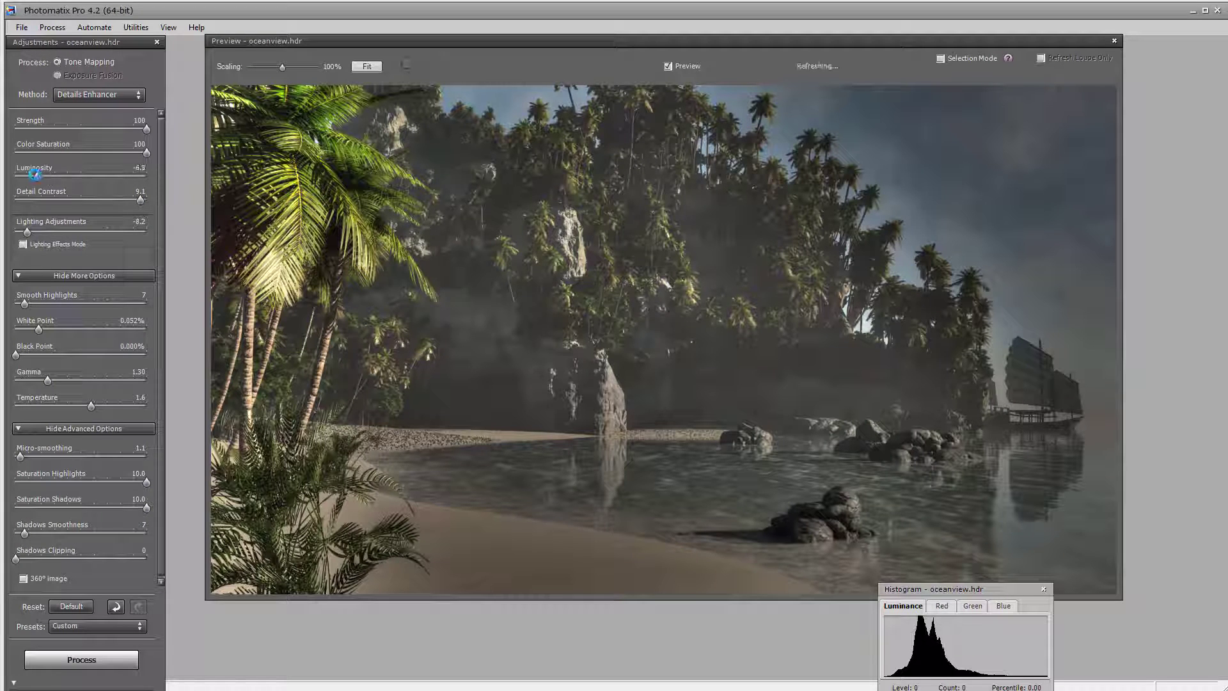
pyautogui.moveTo(37, 174); pyautogui.dragTo(68, 179)
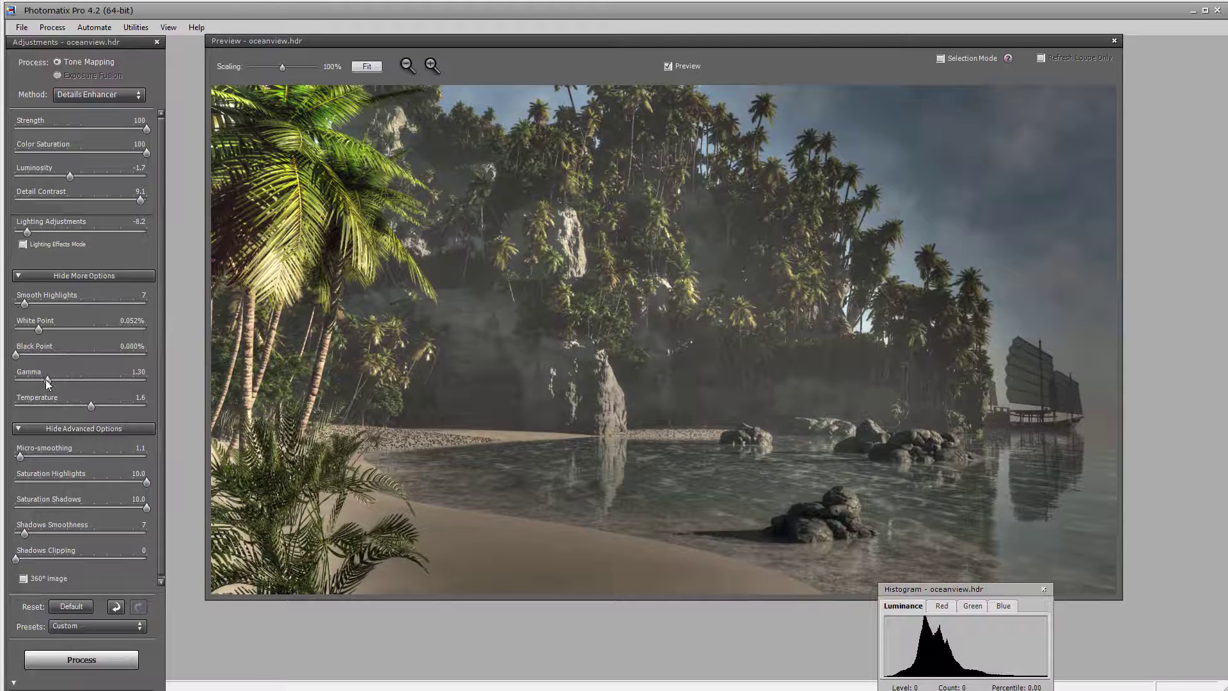
# Step: Raise gamma, add micro-smoothing, set Luminosity near -2.5, adjust White Point, then process the tone mapping
pyautogui.moveTo(46, 380); pyautogui.dragTo(57, 380)
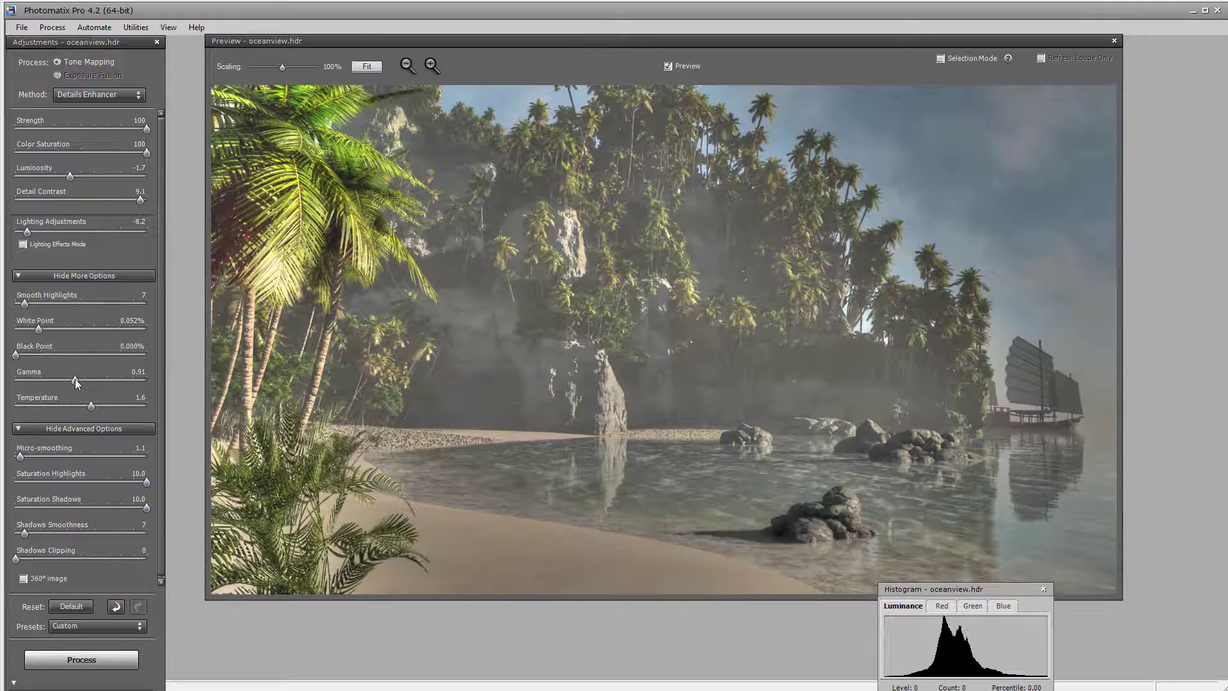
pyautogui.moveTo(75, 379); pyautogui.dragTo(38, 381)
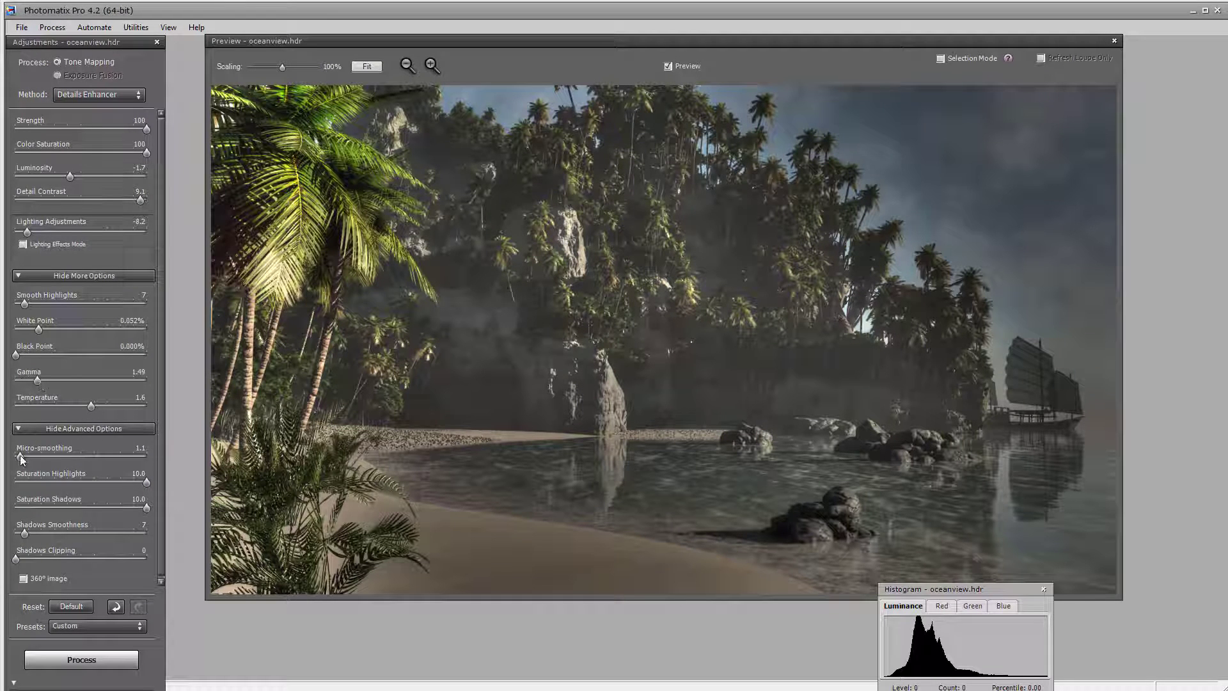
pyautogui.moveTo(98, 459); pyautogui.dragTo(21, 458)
pyautogui.moveTo(67, 174)
pyautogui.mouseDown()
pyautogui.moveTo(48, 176)
pyautogui.moveTo(64, 176)
pyautogui.mouseUp()
pyautogui.moveTo(37, 329); pyautogui.dragTo(43, 330)
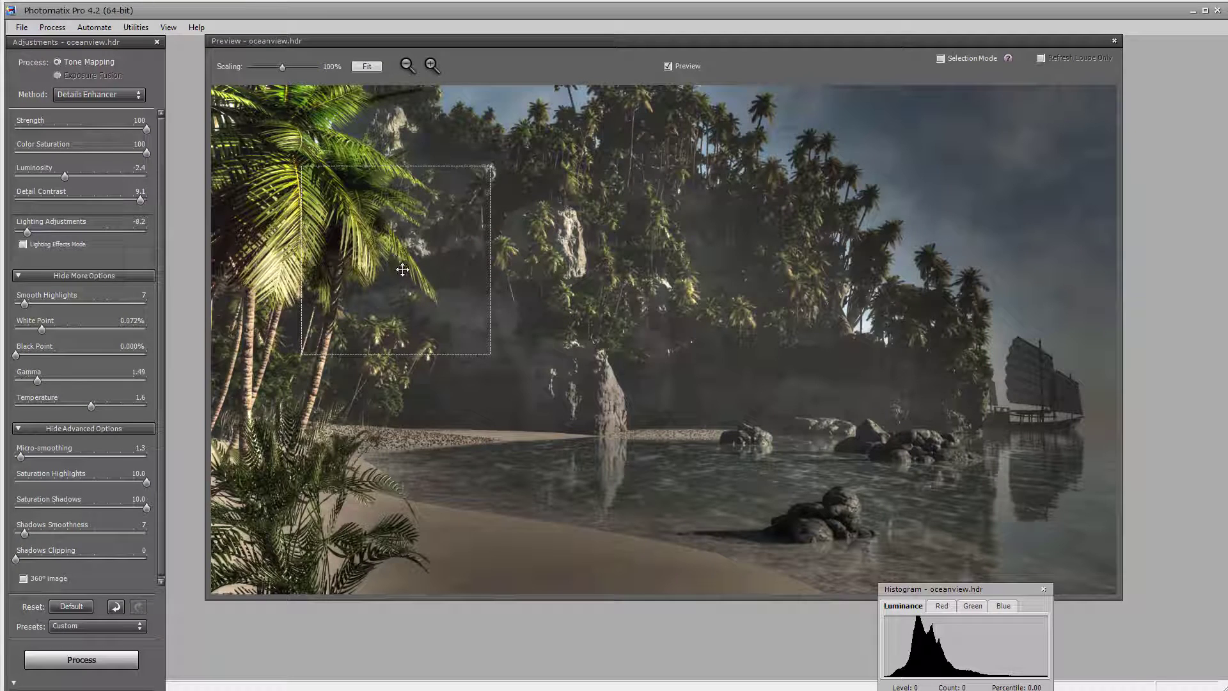
pyautogui.click(112, 659)
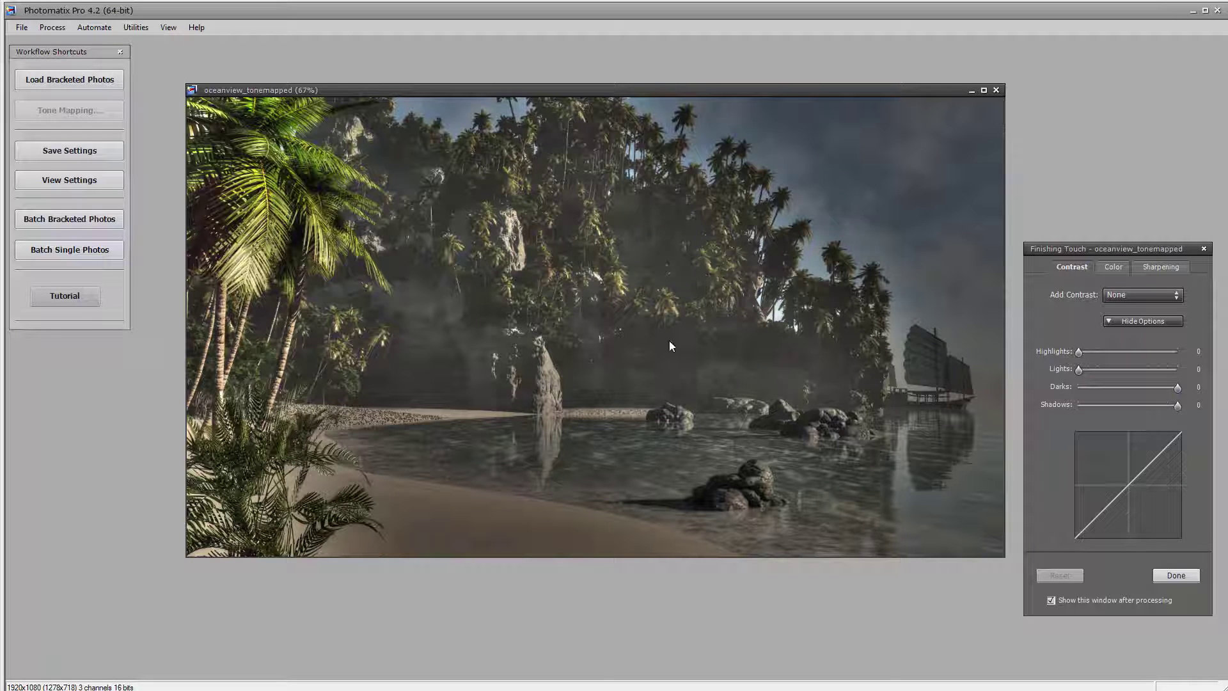
# Step: Boost the Lights contrast to about 18 and add sharpening in Finishing Touch
pyautogui.moveTo(1079, 369); pyautogui.dragTo(1092, 369)
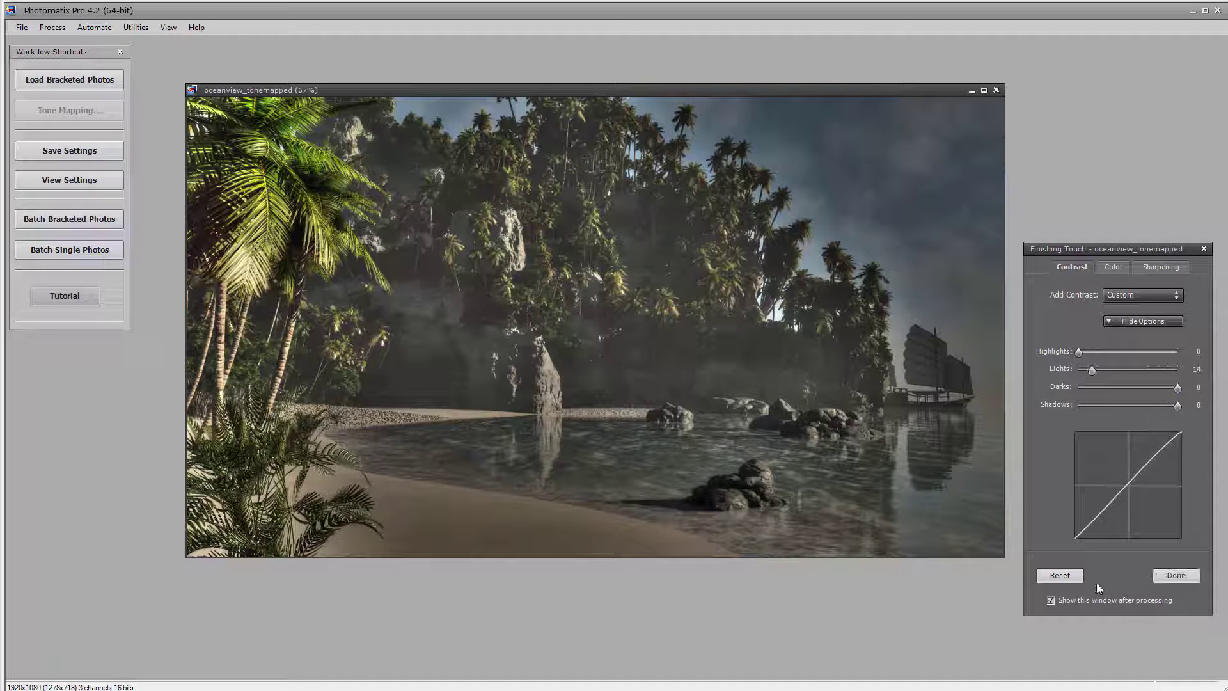
pyautogui.click(1160, 266)
pyautogui.moveTo(1078, 351); pyautogui.dragTo(1103, 350)
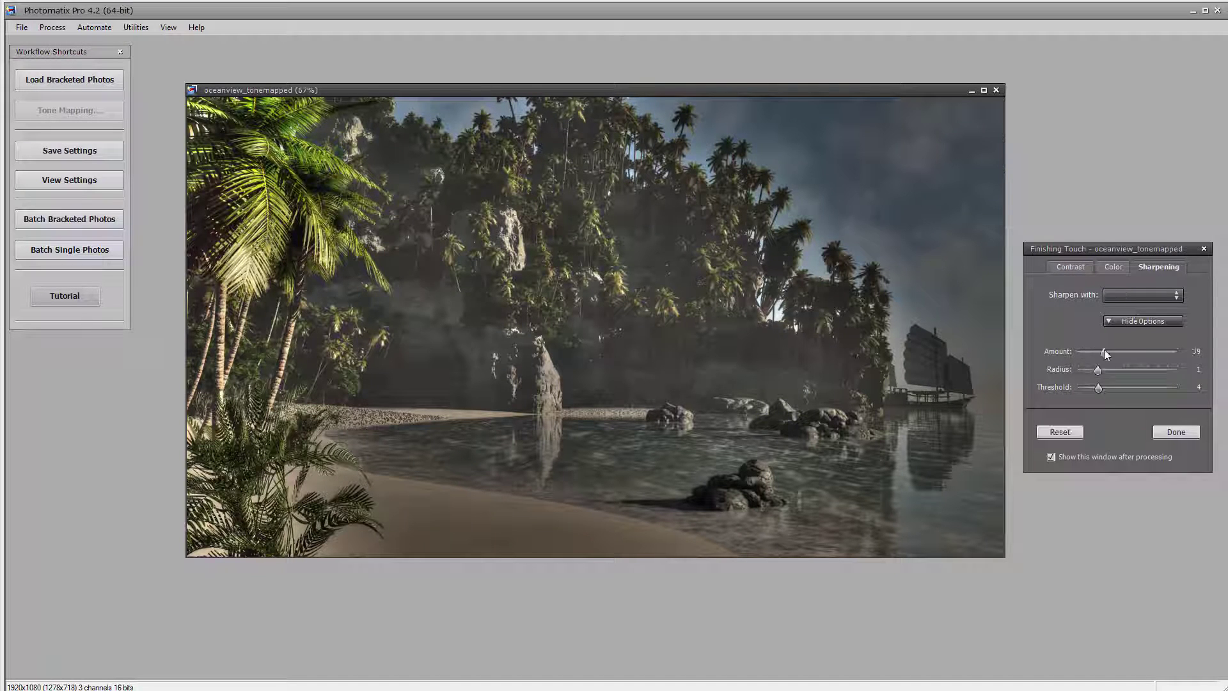
pyautogui.click(1188, 430)
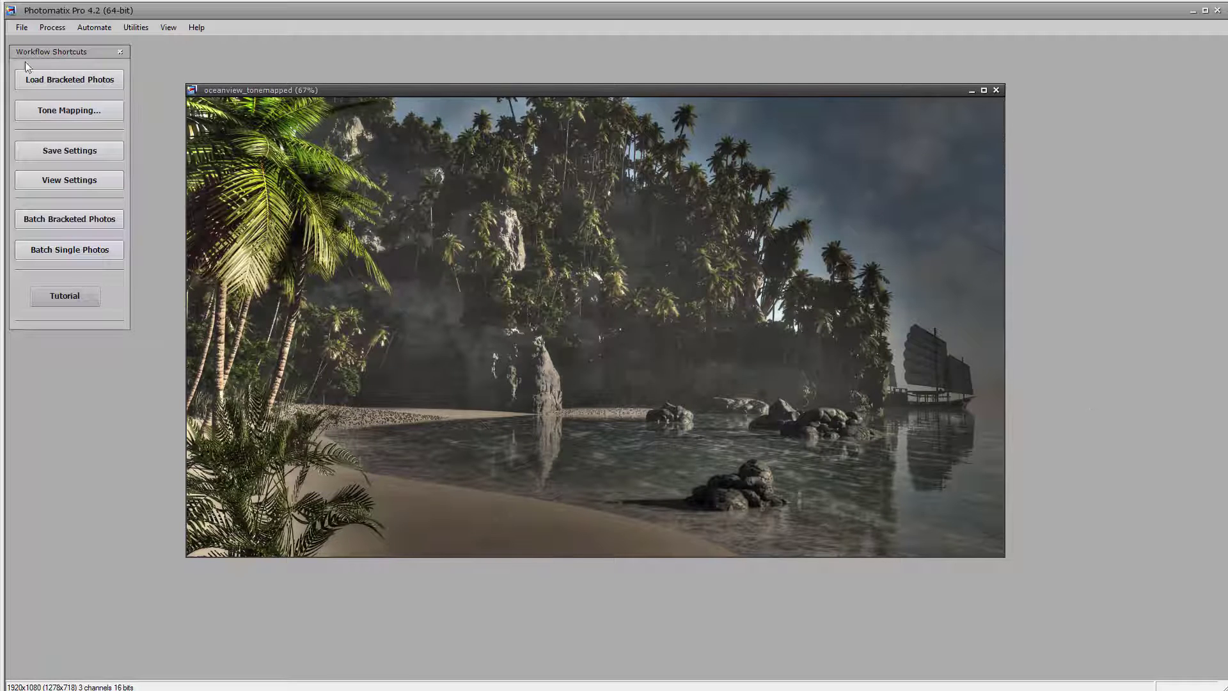
# Step: Save the tone-mapped result as oceanview_tonemapped.tif
pyautogui.click(23, 27)
pyautogui.click(71, 104)
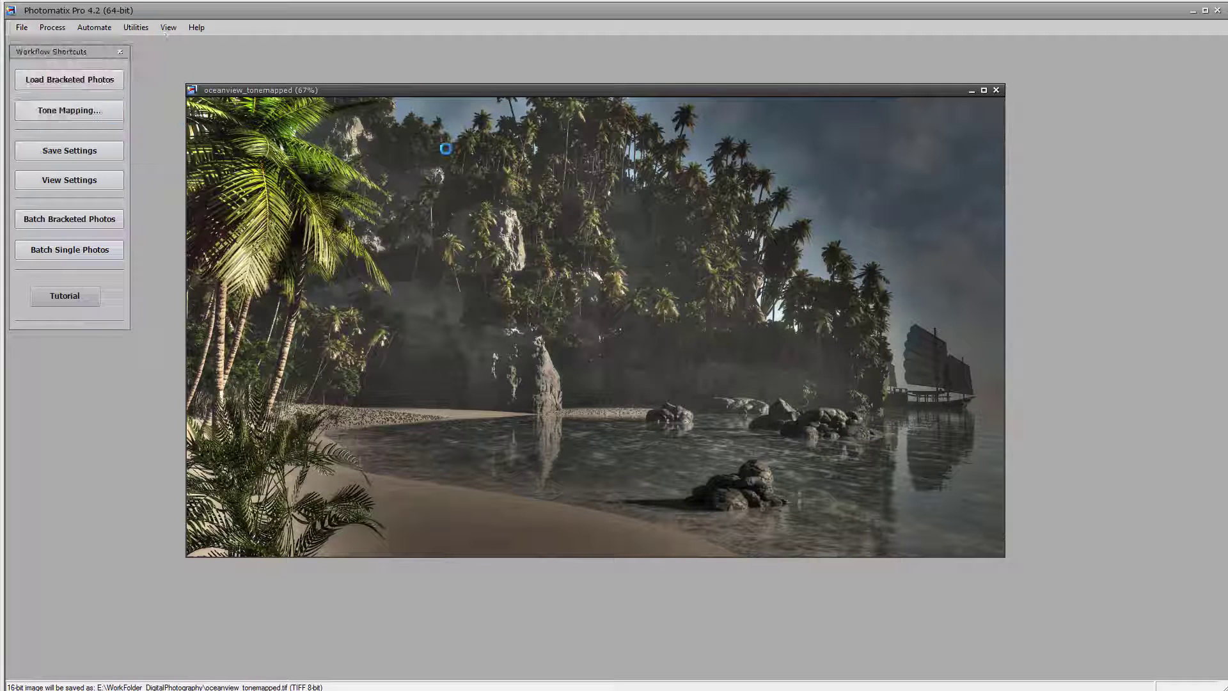
pyautogui.click(729, 434)
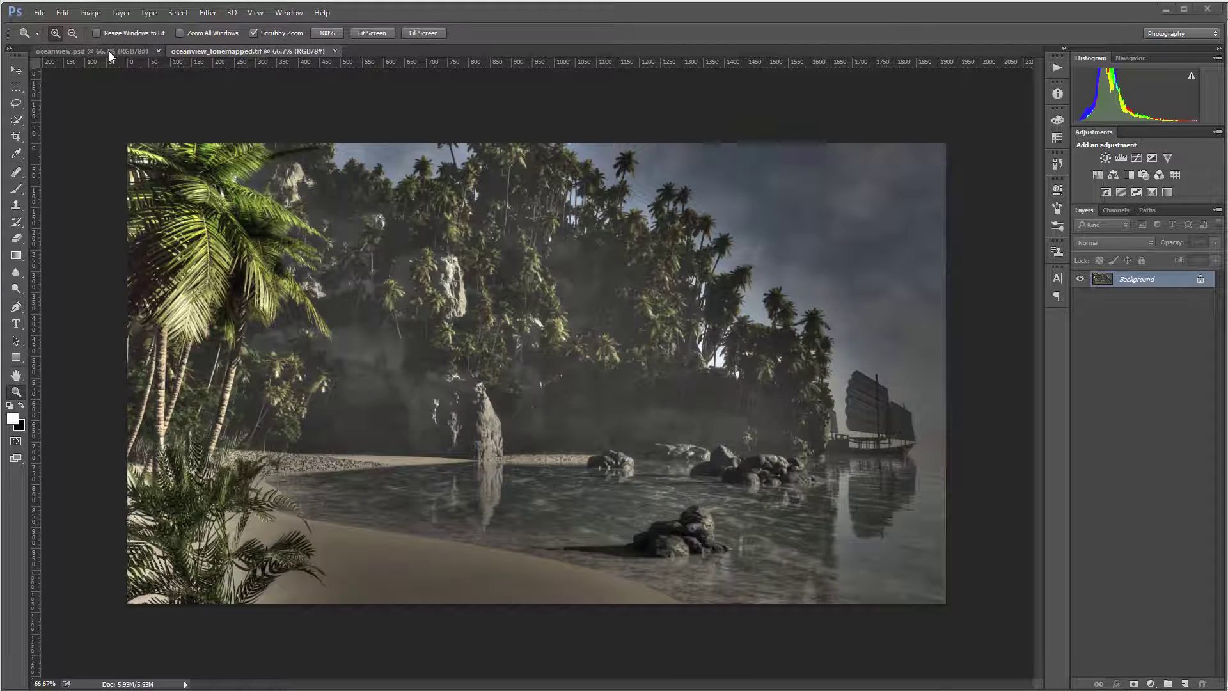
# Step: Compare the original oceanview.psd render with the tone-mapped image
pyautogui.click(109, 51)
pyautogui.click(258, 50)
pyautogui.click(82, 51)
pyautogui.click(227, 51)
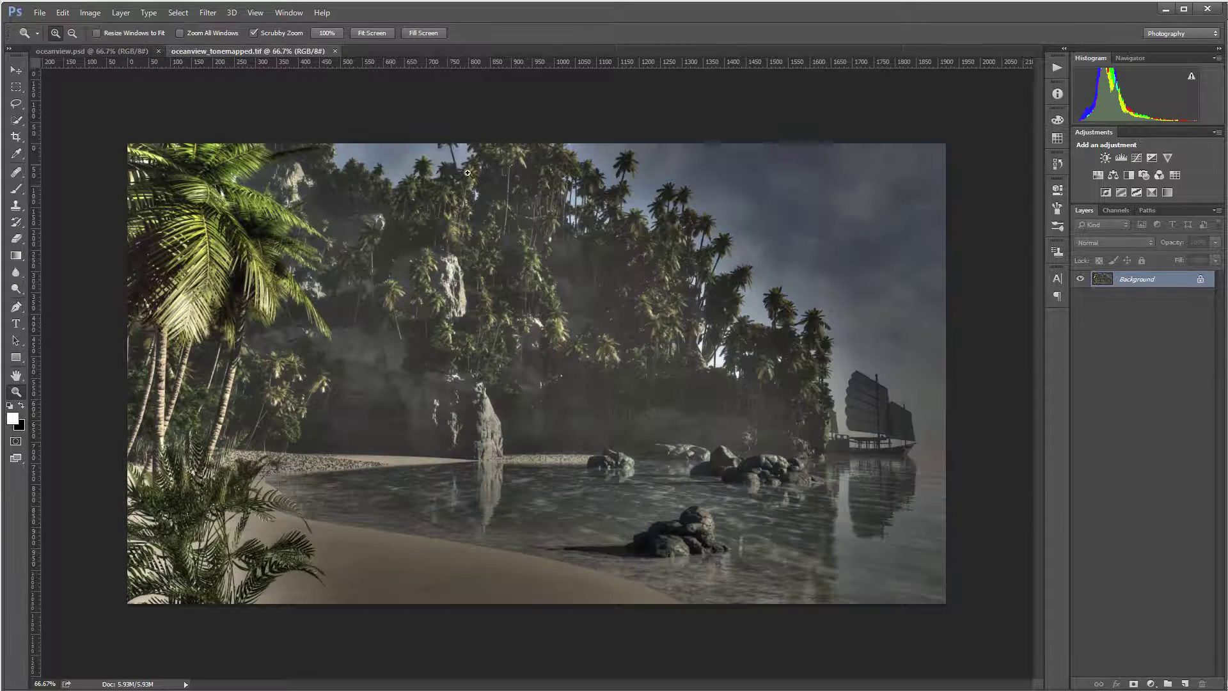
# Step: Drag the whole tone-mapped image into oceanview.psd as Layer 1 at 100% fill
pyautogui.hotkey('ctrl', 'a')
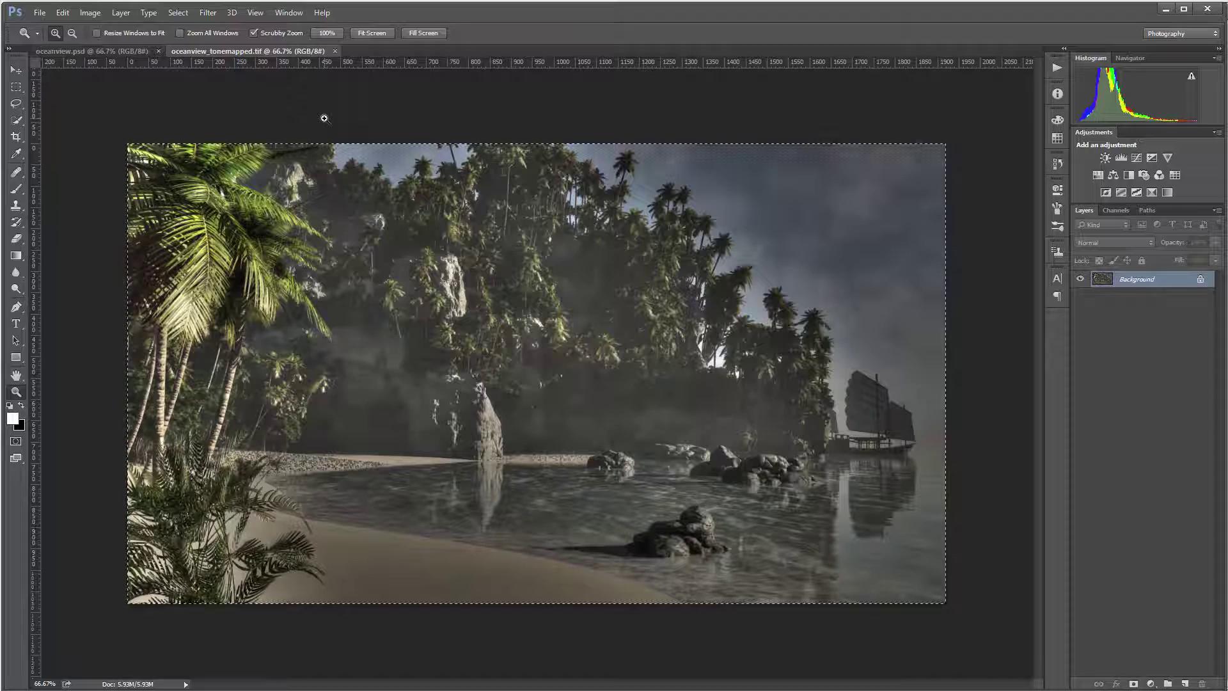
pyautogui.moveTo(133, 58); pyautogui.dragTo(554, 195)
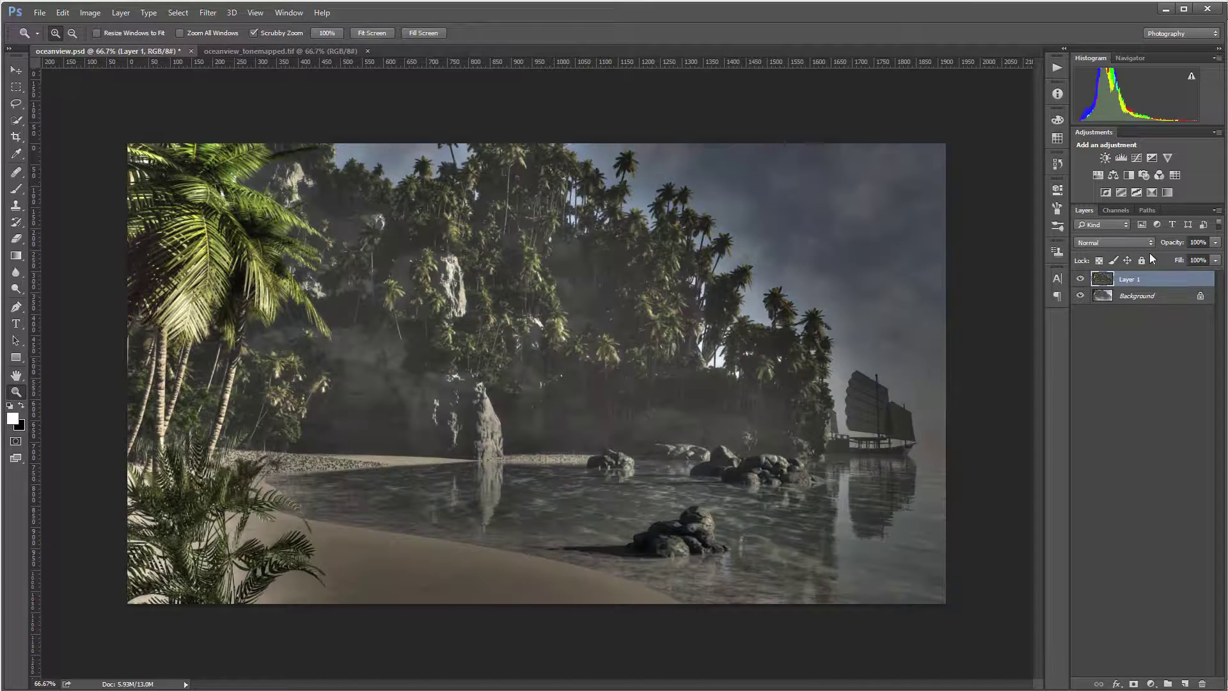
pyautogui.click(1215, 261)
pyautogui.moveTo(1215, 275)
pyautogui.mouseDown()
pyautogui.moveTo(1226, 278)
pyautogui.moveTo(1178, 271)
pyautogui.moveTo(1227, 279)
pyautogui.mouseUp()
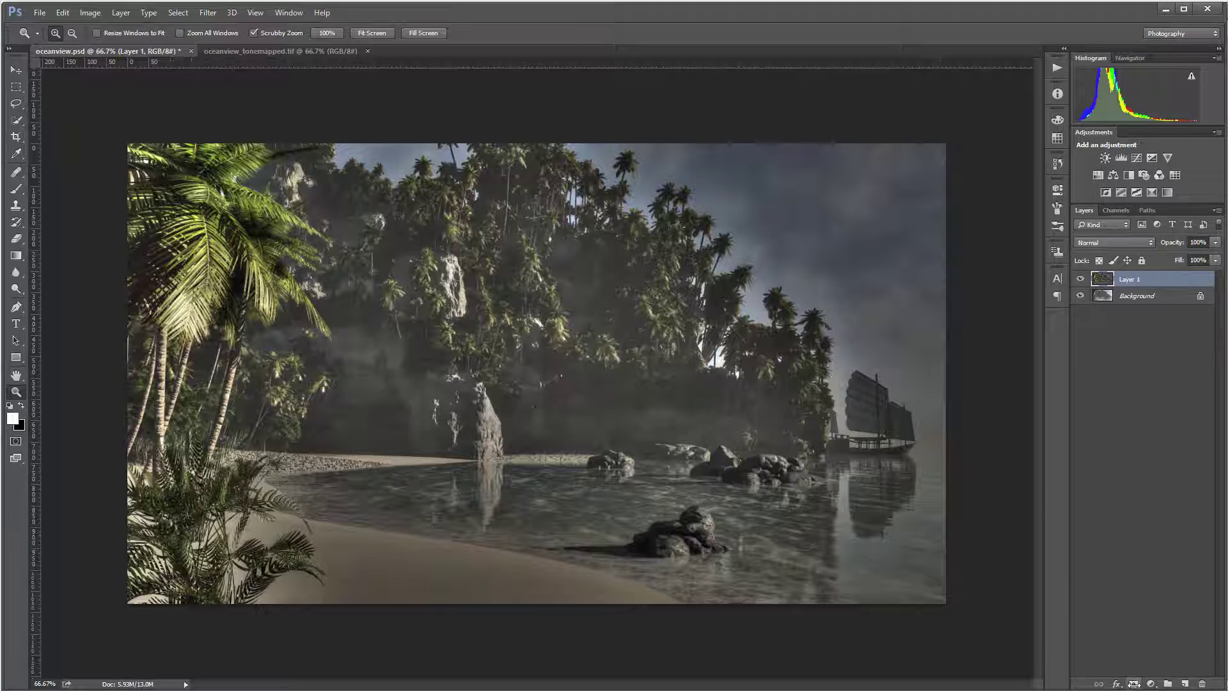
# Step: Give Layer 1 an inverted (hidden) mask and set up the Brush at 10% opacity
pyautogui.click(1133, 683)
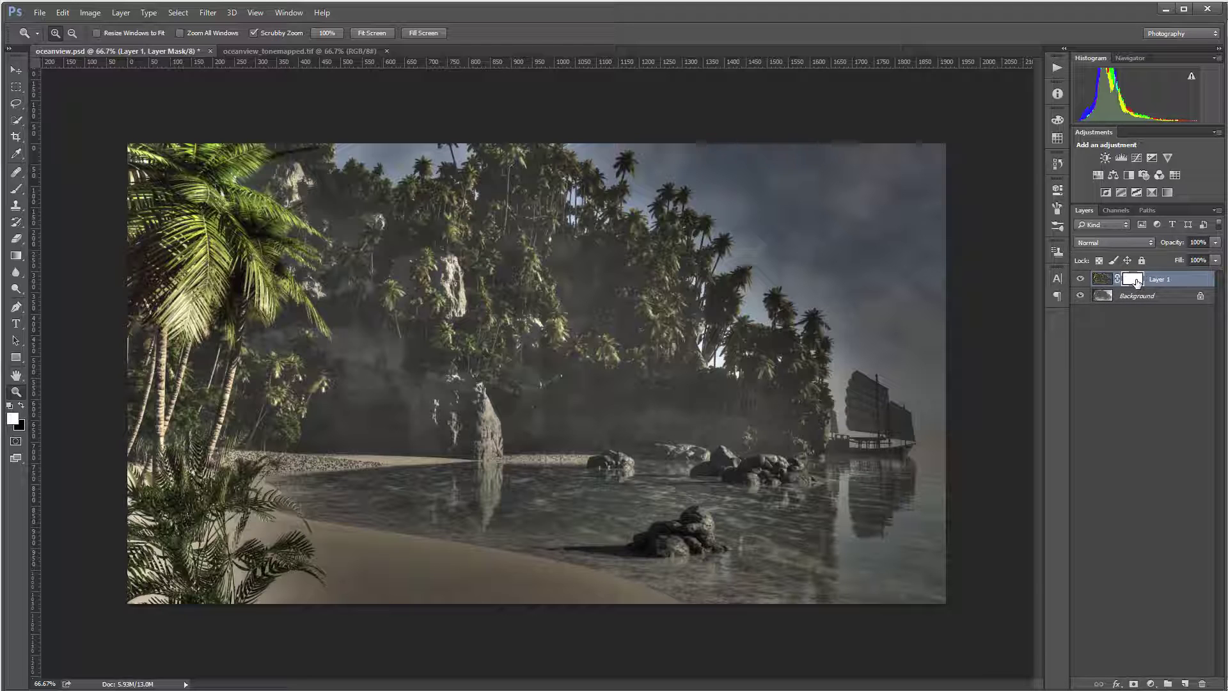
pyautogui.hotkey('ctrl', 'i')
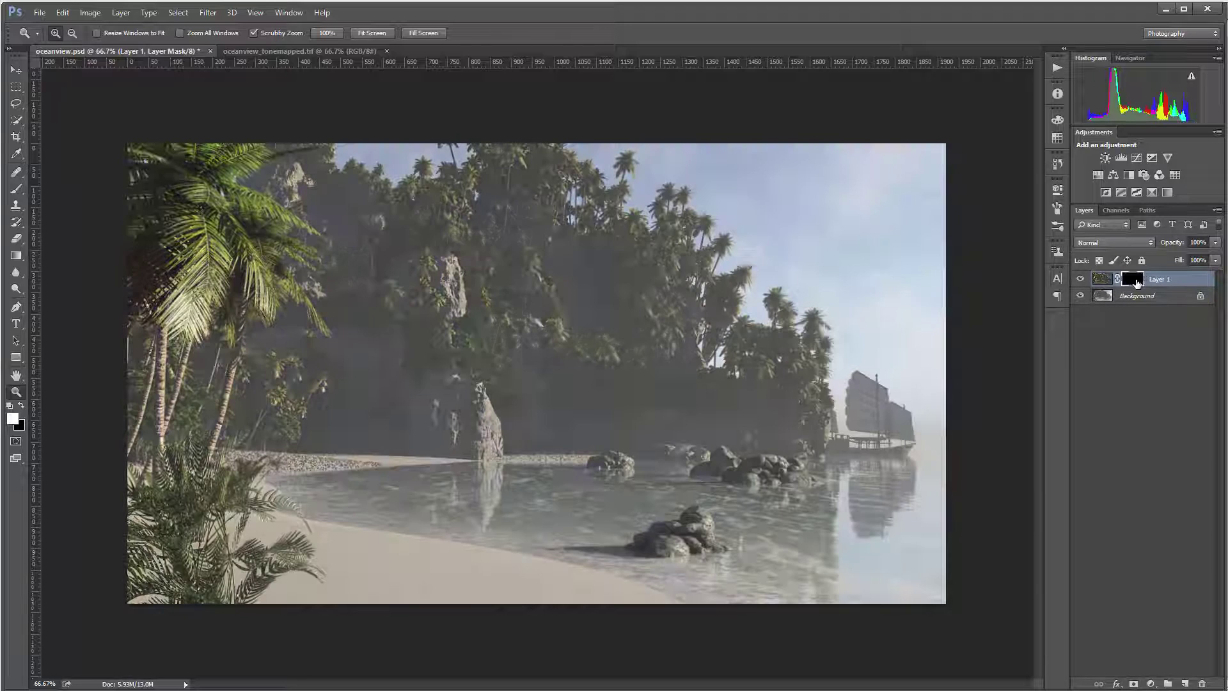
pyautogui.click(16, 188)
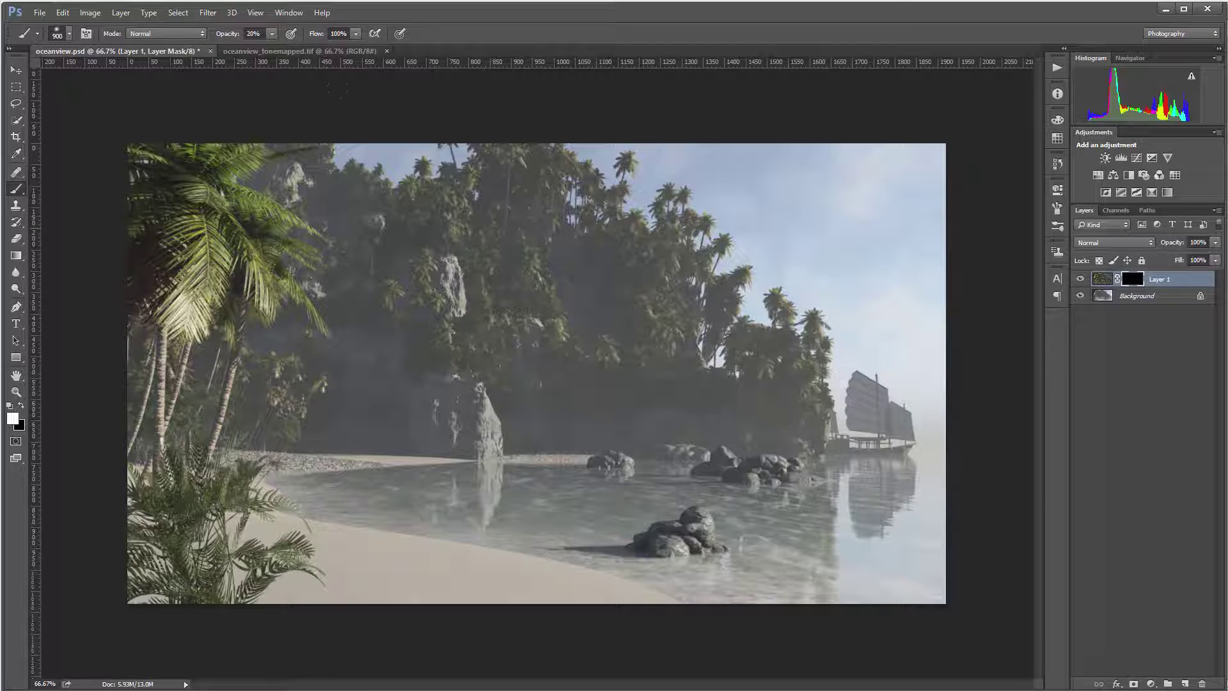
pyautogui.press('1')
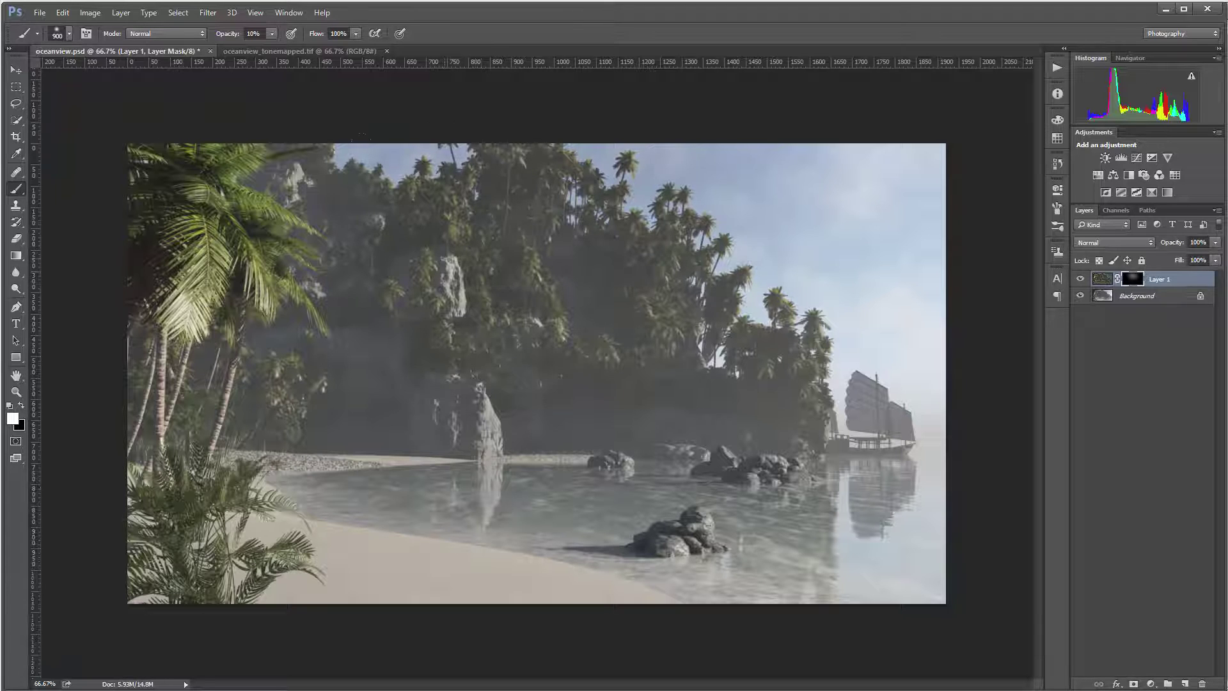
# Step: Paint white over the centre and upper-right sky, then black to hide parts again
pyautogui.click(541, 325)
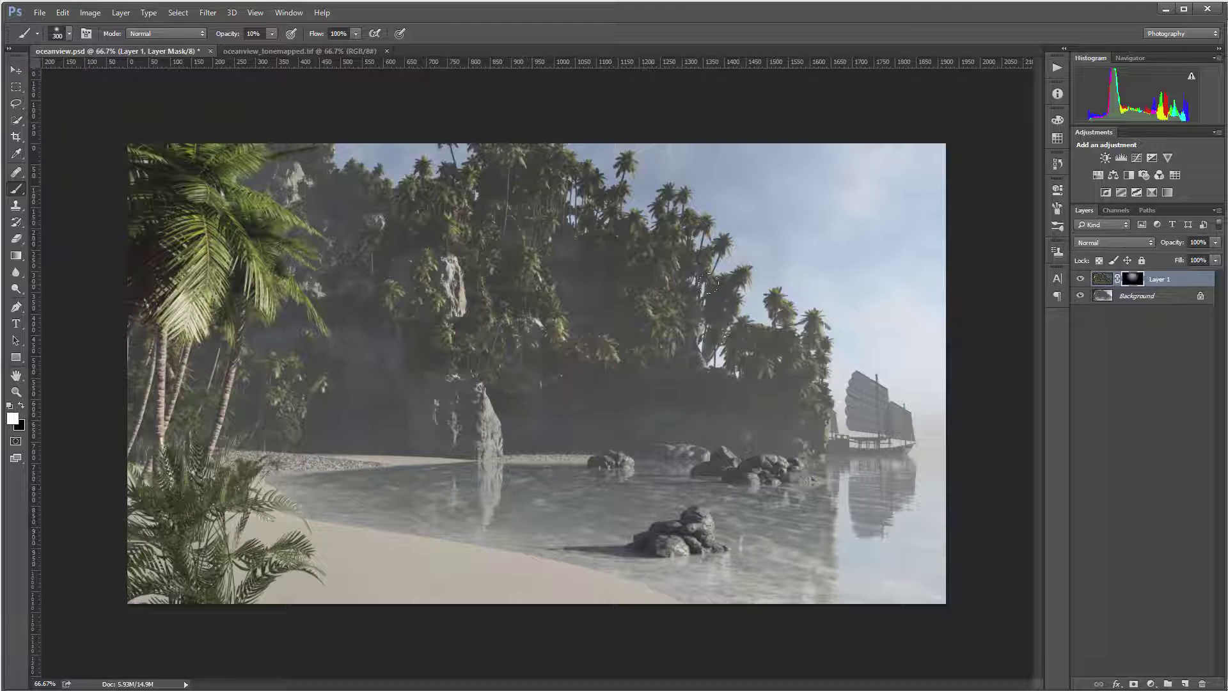
pyautogui.moveTo(649, 173)
pyautogui.mouseDown()
pyautogui.moveTo(583, 171)
pyautogui.moveTo(620, 136)
pyautogui.mouseUp()
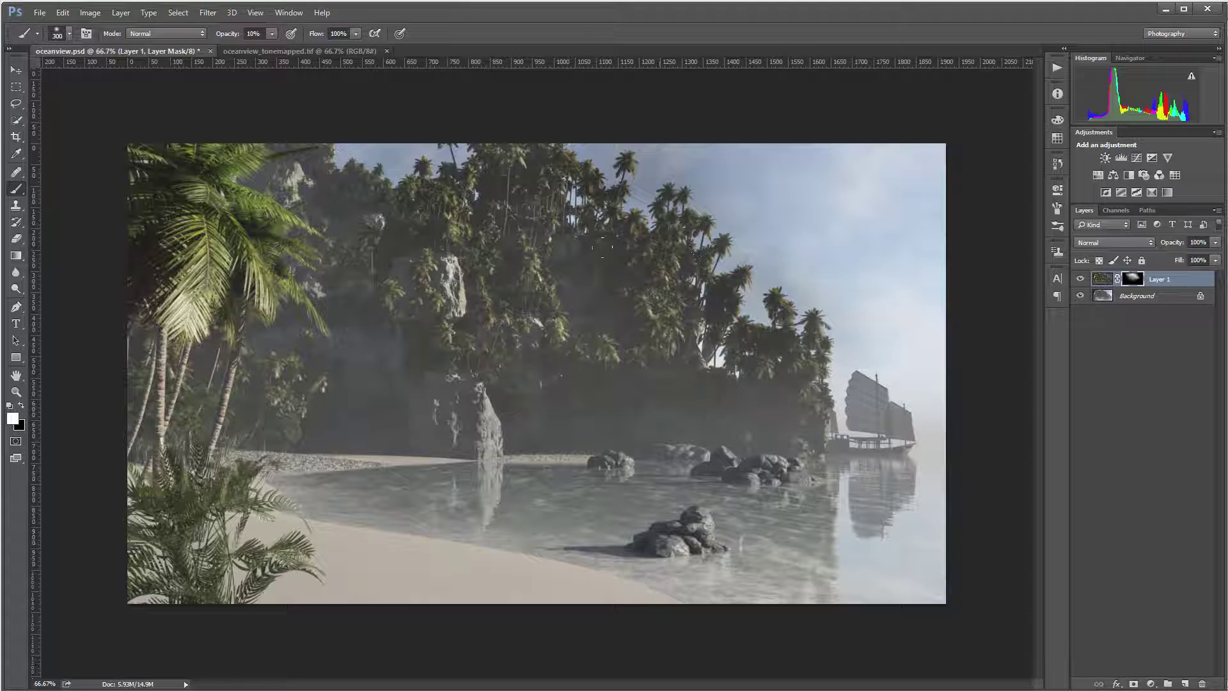
pyautogui.moveTo(783, 219)
pyautogui.mouseDown()
pyautogui.moveTo(831, 174)
pyautogui.moveTo(815, 194)
pyautogui.mouseUp()
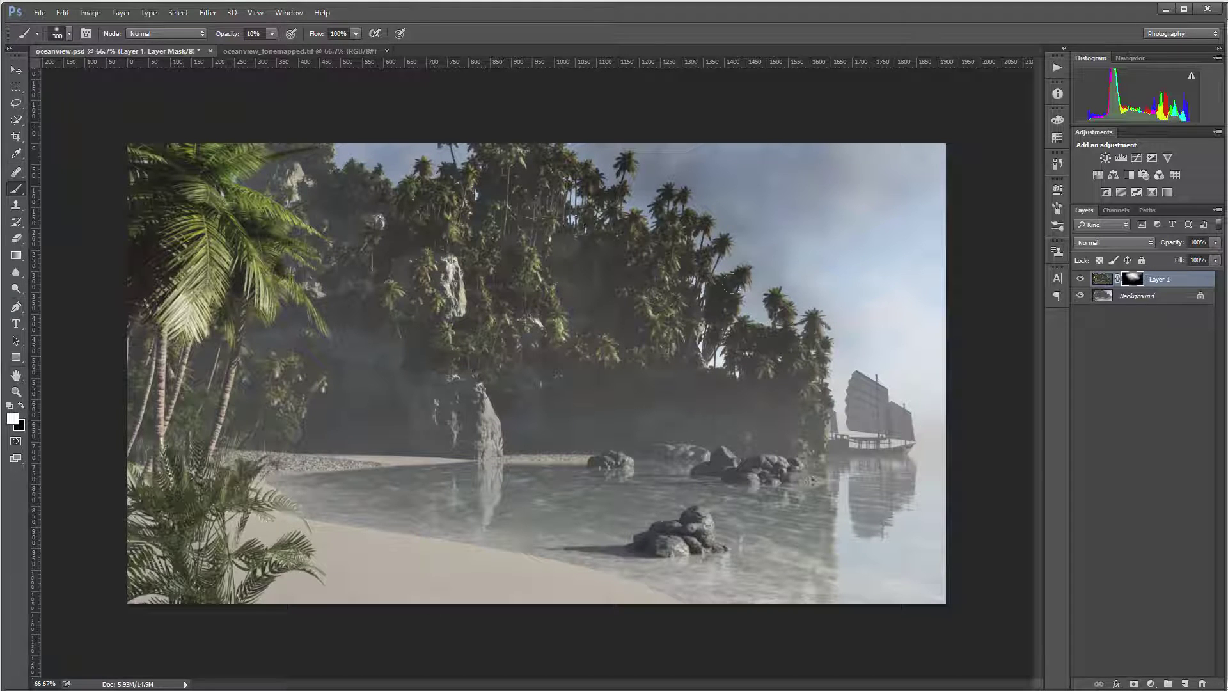
pyautogui.moveTo(883, 397)
pyautogui.mouseDown()
pyautogui.moveTo(896, 384)
pyautogui.moveTo(851, 205)
pyautogui.moveTo(889, 345)
pyautogui.mouseUp()
pyautogui.press('x')
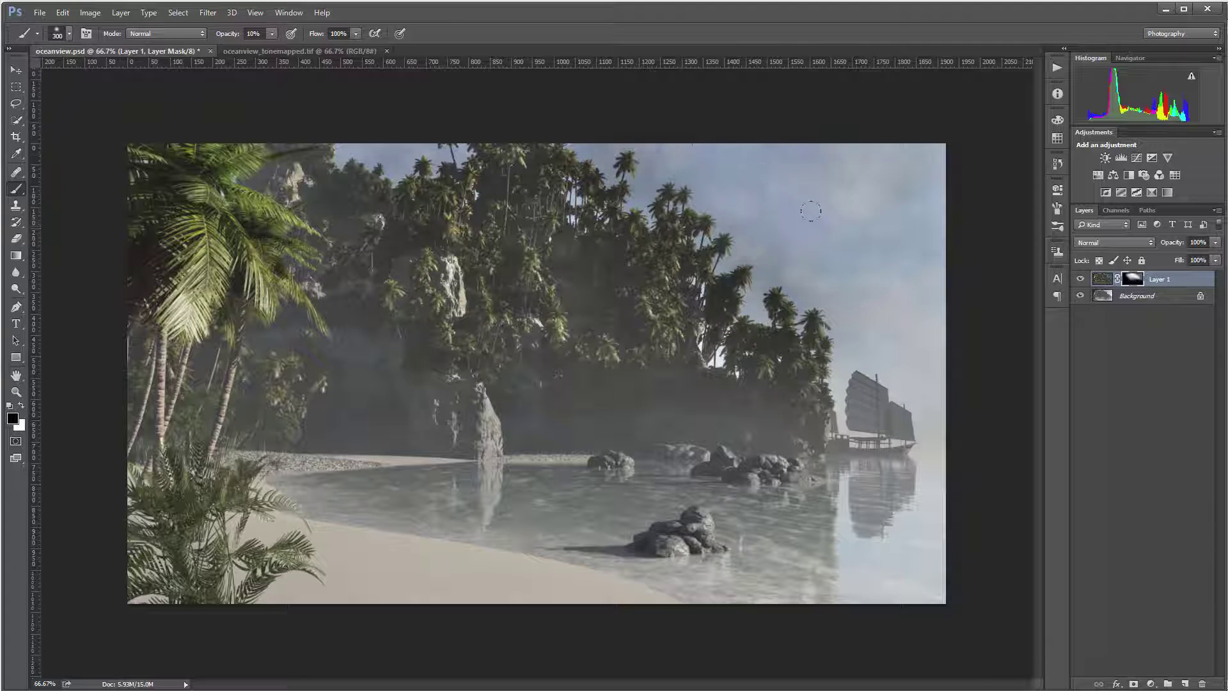
pyautogui.moveTo(811, 211); pyautogui.dragTo(817, 248)
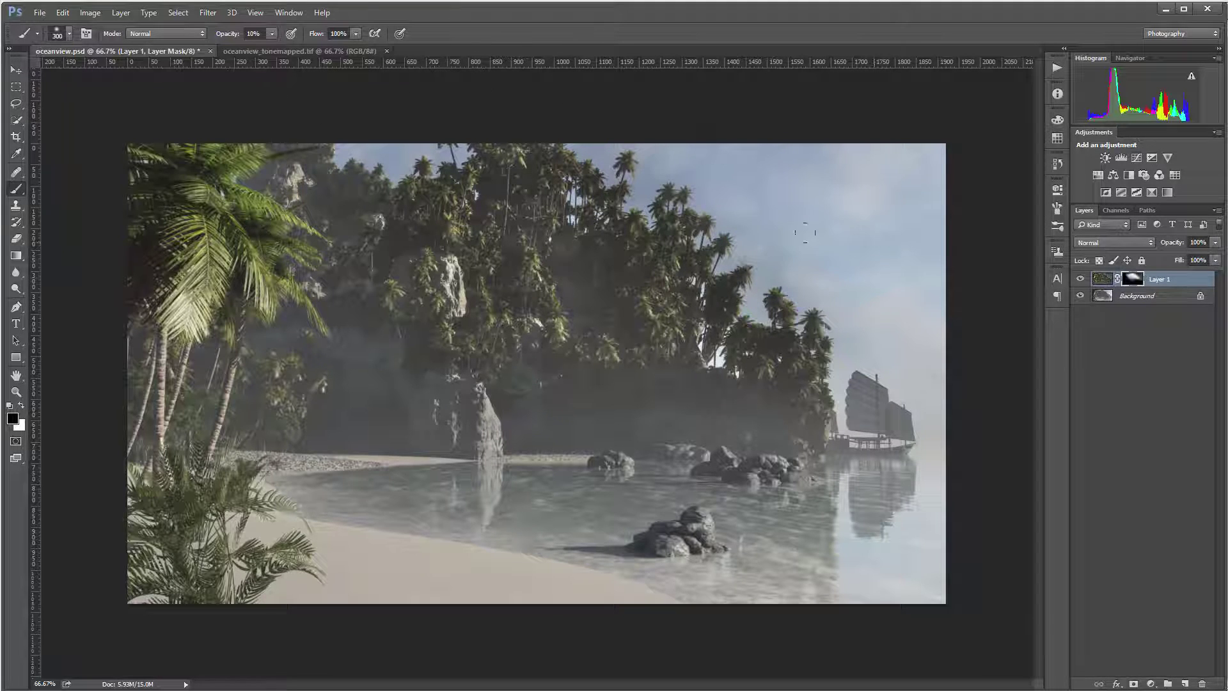
# Step: Toggle Layer 1's visibility to compare the sky with and without it
pyautogui.click(1080, 279)
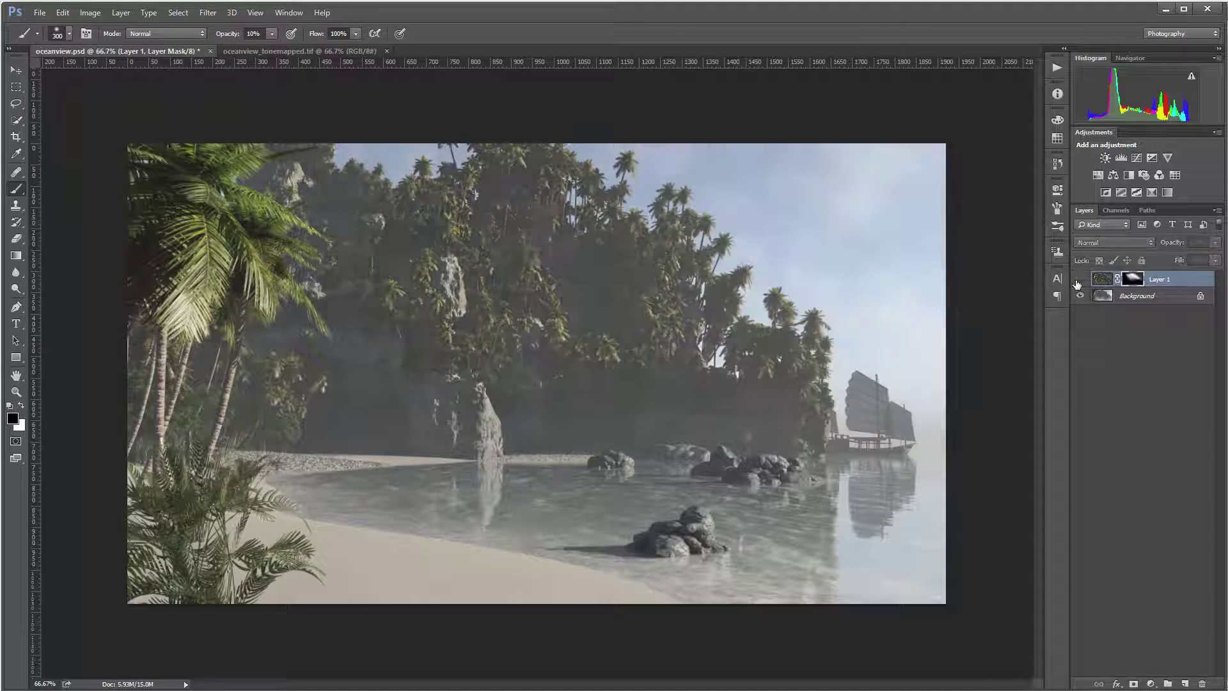
pyautogui.click(1080, 279)
pyautogui.click(1080, 279)
pyautogui.click(1079, 279)
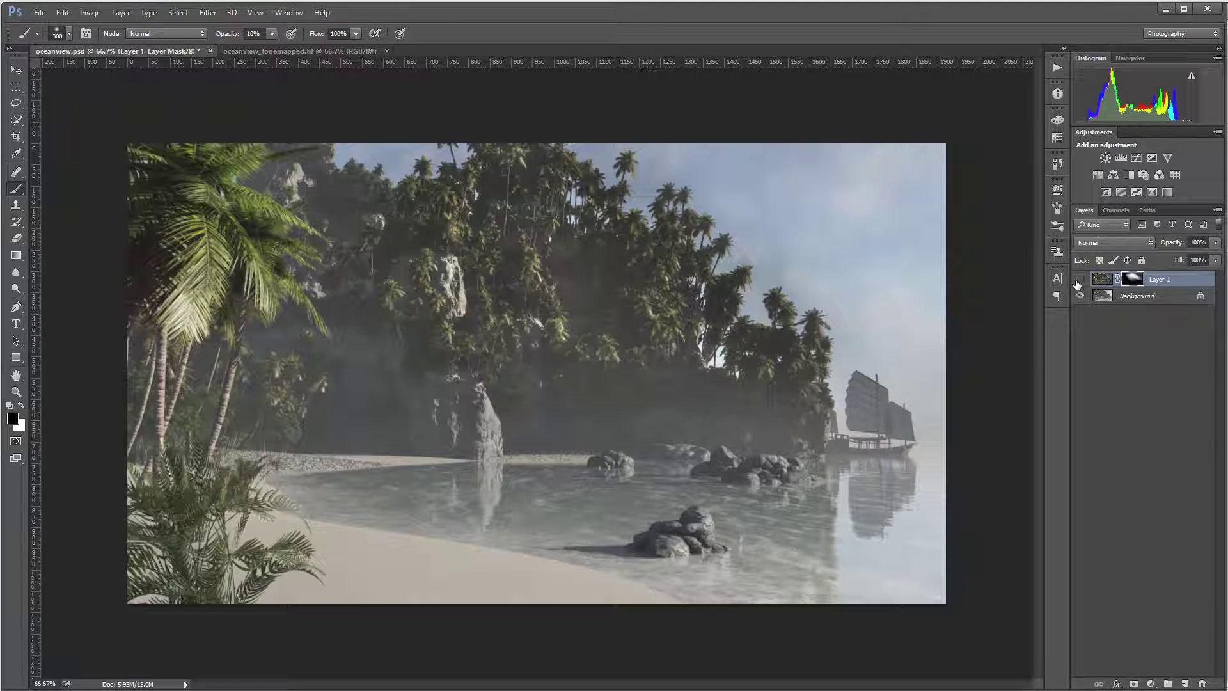
pyautogui.click(1080, 280)
pyautogui.click(1079, 279)
# Step: Stamp all visible layers into a new Layer 2 and convert it with Black & White
pyautogui.hotkey('ctrl', 'shift', 'alt', 'e')
pyautogui.press('x')
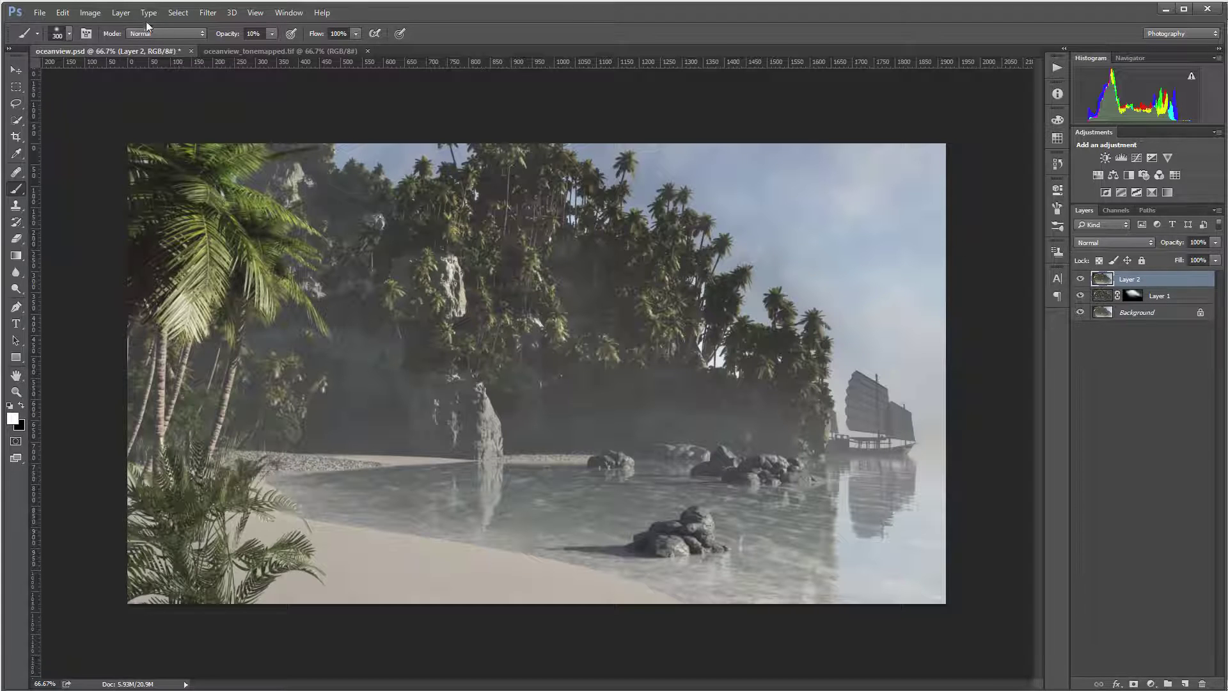
pyautogui.click(90, 12)
pyautogui.moveTo(107, 45)
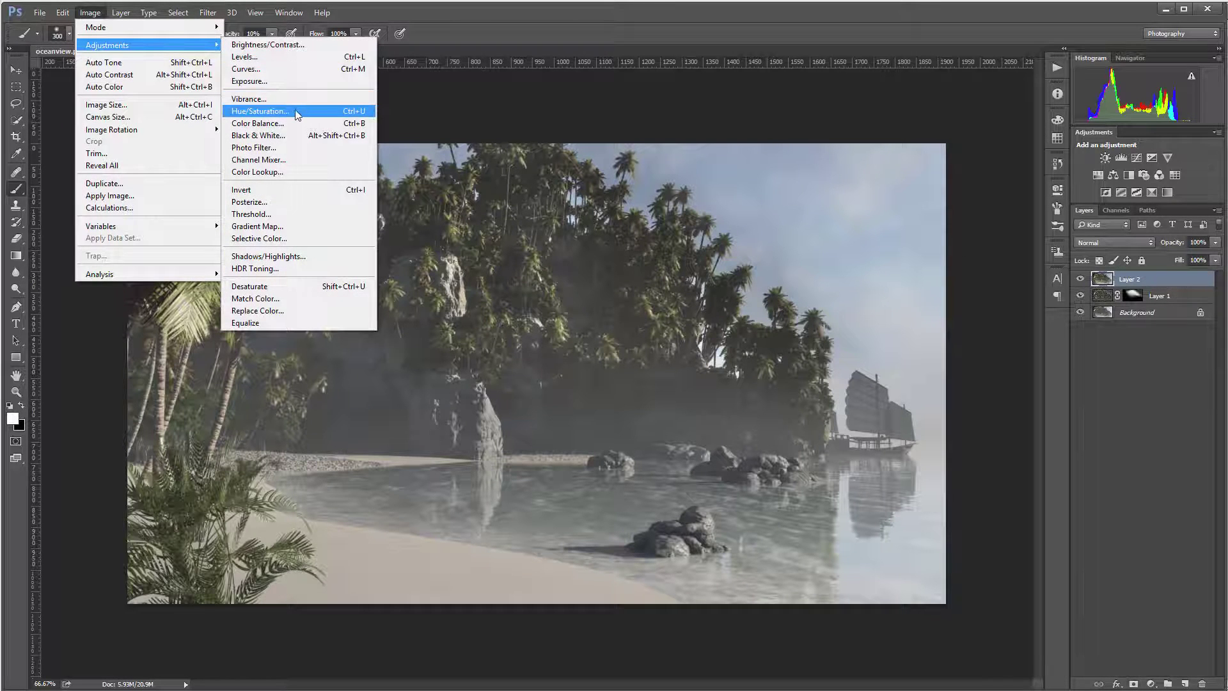
pyautogui.click(299, 135)
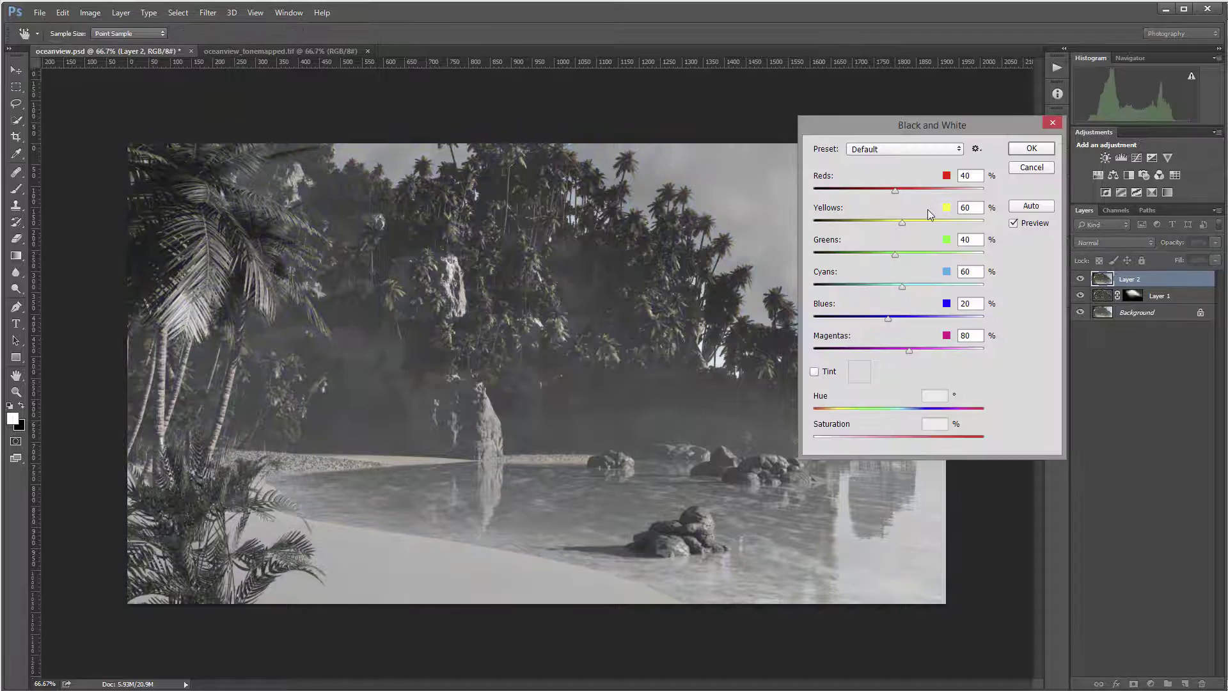
pyautogui.moveTo(967, 123); pyautogui.dragTo(1061, 118)
# Step: Tune the Black & White mix: Greens 150, darker Blues, Yellows 73, Reds 36, and apply
pyautogui.moveTo(992, 251); pyautogui.dragTo(934, 277)
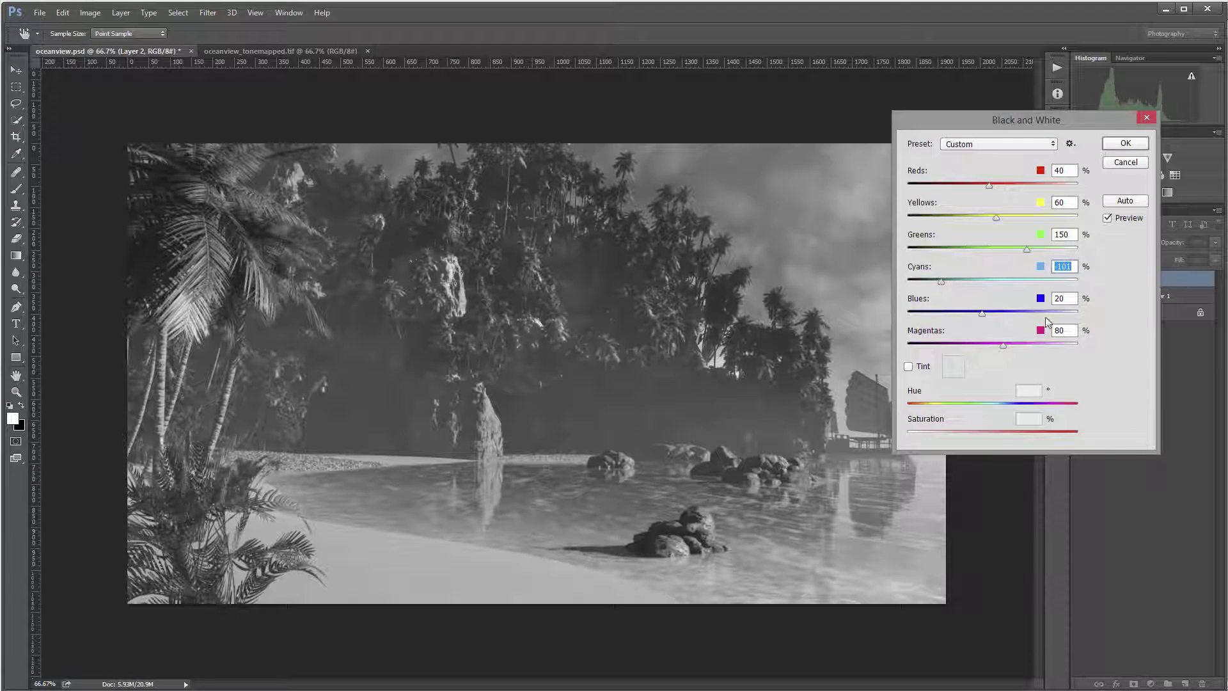
pyautogui.moveTo(983, 312); pyautogui.dragTo(949, 299)
pyautogui.moveTo(995, 215); pyautogui.dragTo(988, 185)
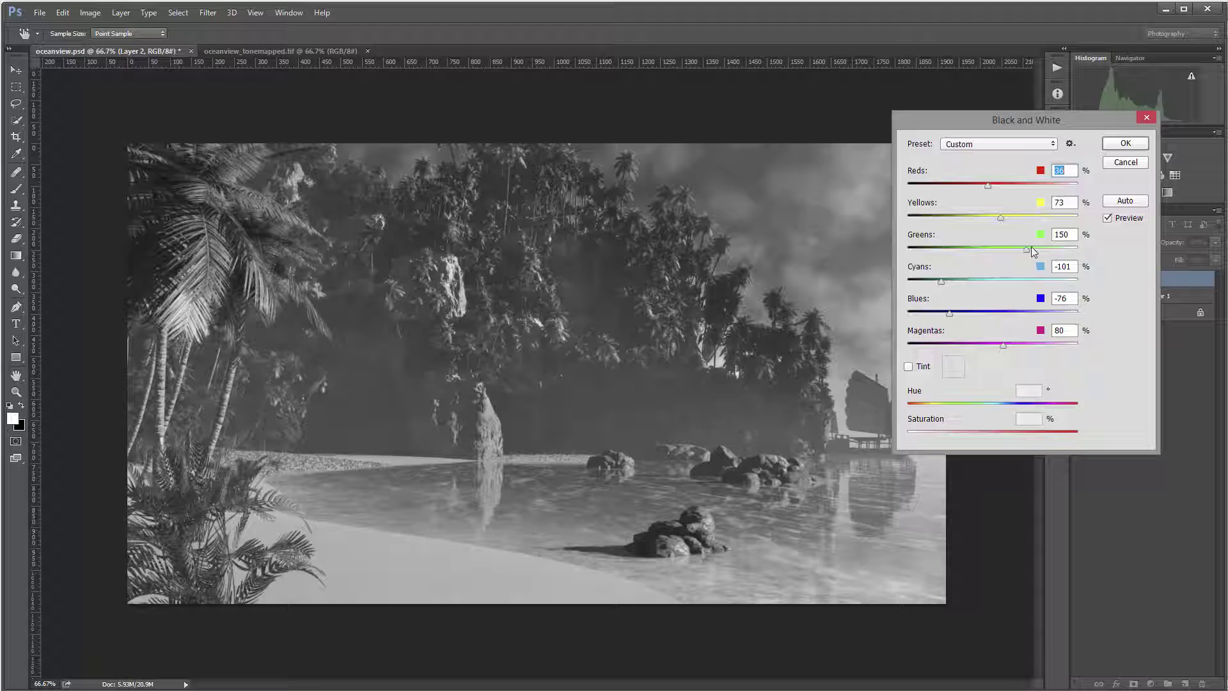
pyautogui.moveTo(1027, 249)
pyautogui.mouseDown()
pyautogui.moveTo(1078, 255)
pyautogui.moveTo(965, 258)
pyautogui.moveTo(1050, 251)
pyautogui.mouseUp()
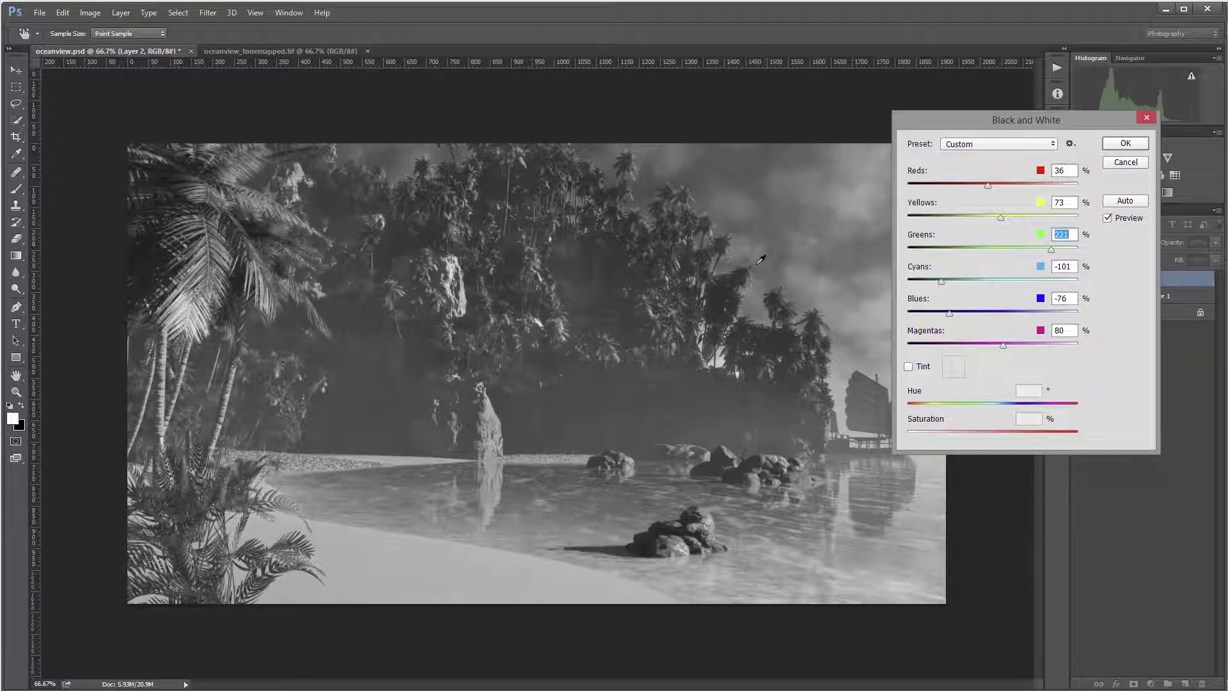
pyautogui.click(1125, 144)
pyautogui.press('b')
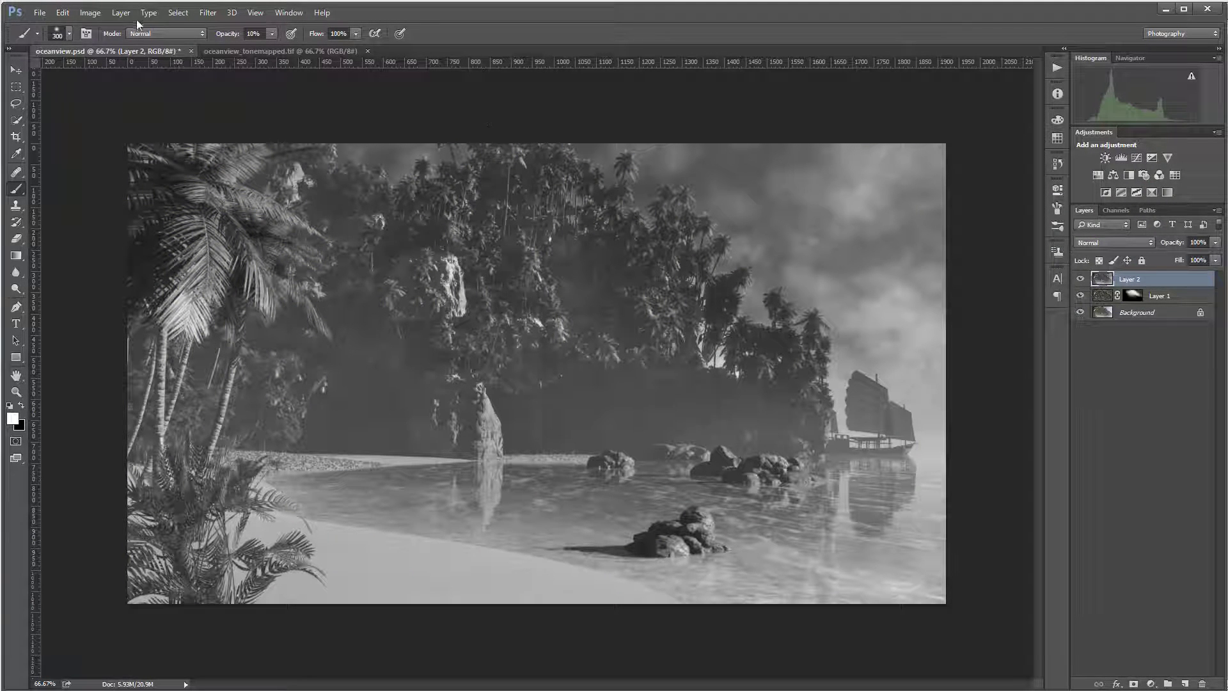
# Step: Set Shadows/Highlights on Layer 2 with Shadows at 100%, experimenting with the Highlights amount
pyautogui.click(90, 13)
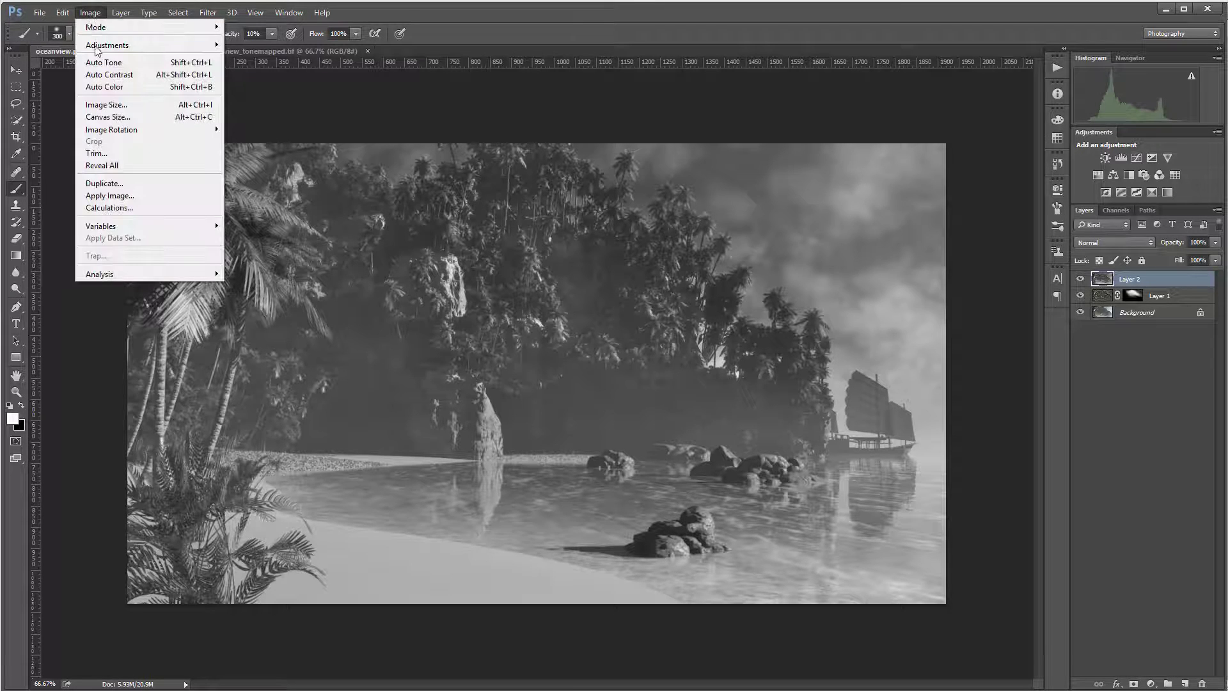
pyautogui.moveTo(96, 50)
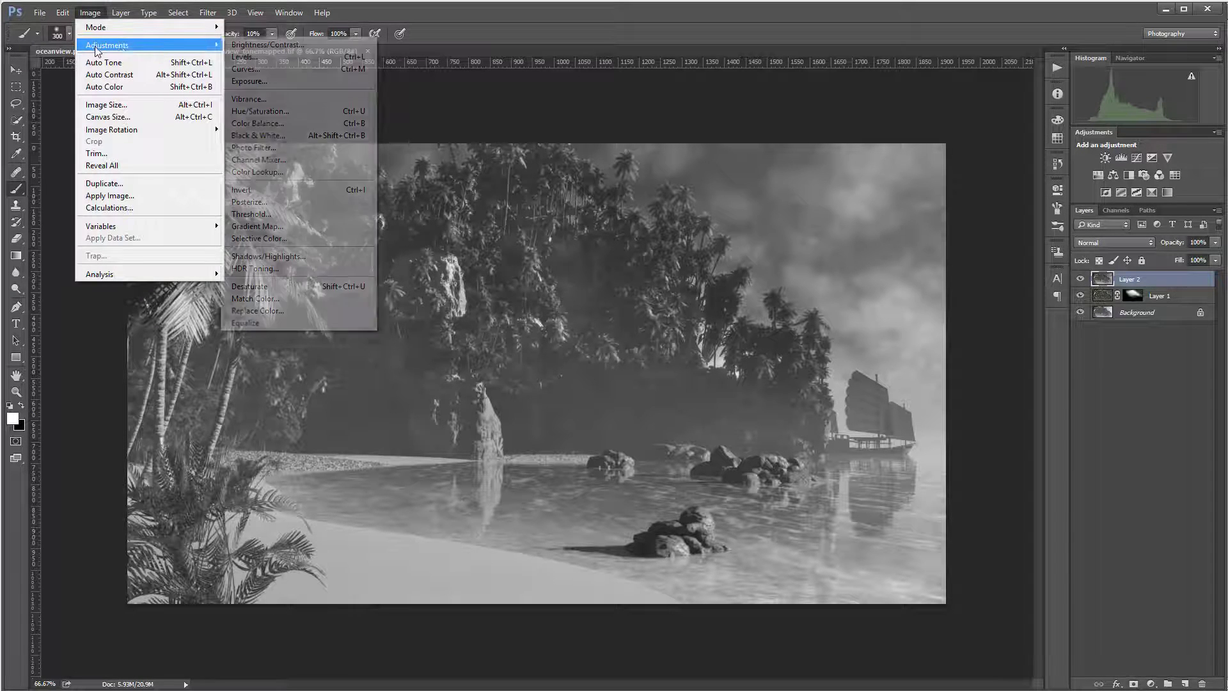
pyautogui.click(317, 253)
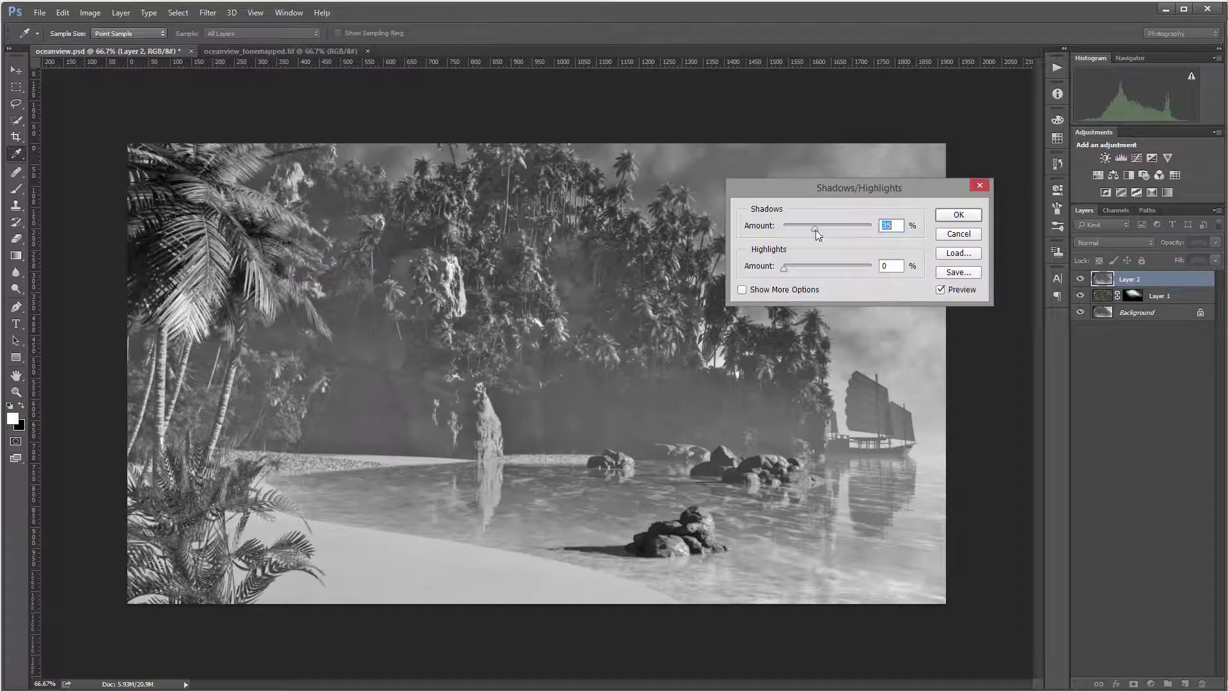
pyautogui.moveTo(816, 229); pyautogui.dragTo(872, 227)
pyautogui.moveTo(784, 268); pyautogui.dragTo(871, 268)
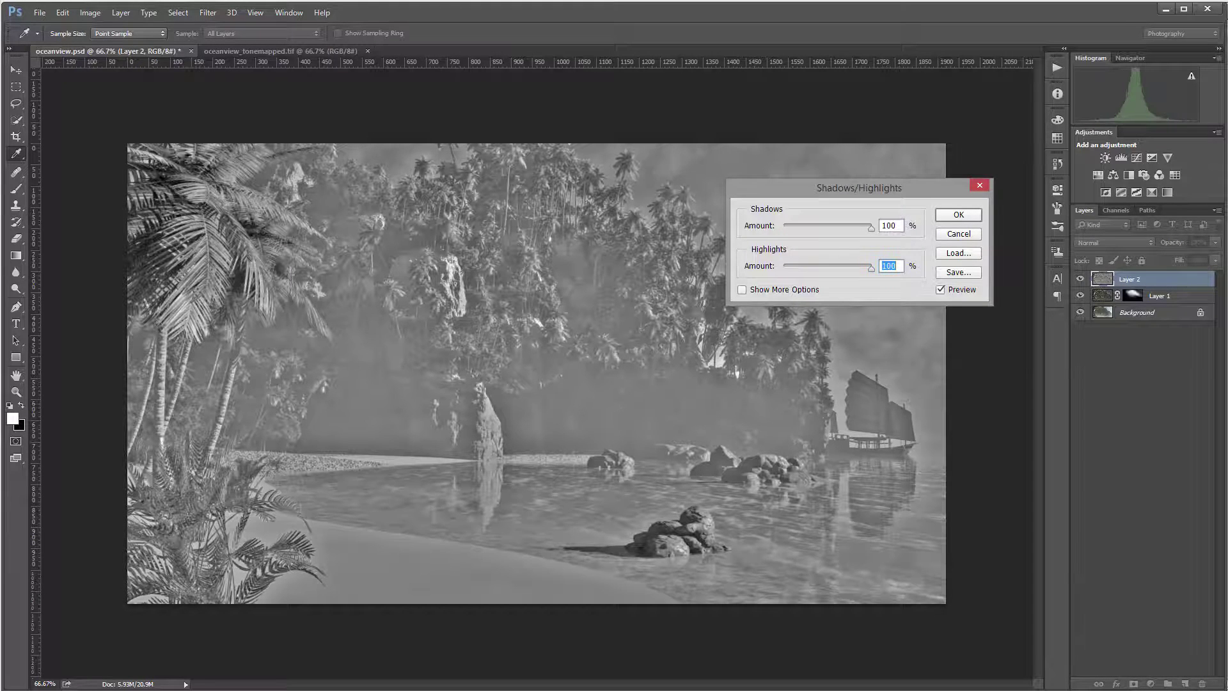
pyautogui.click(871, 267)
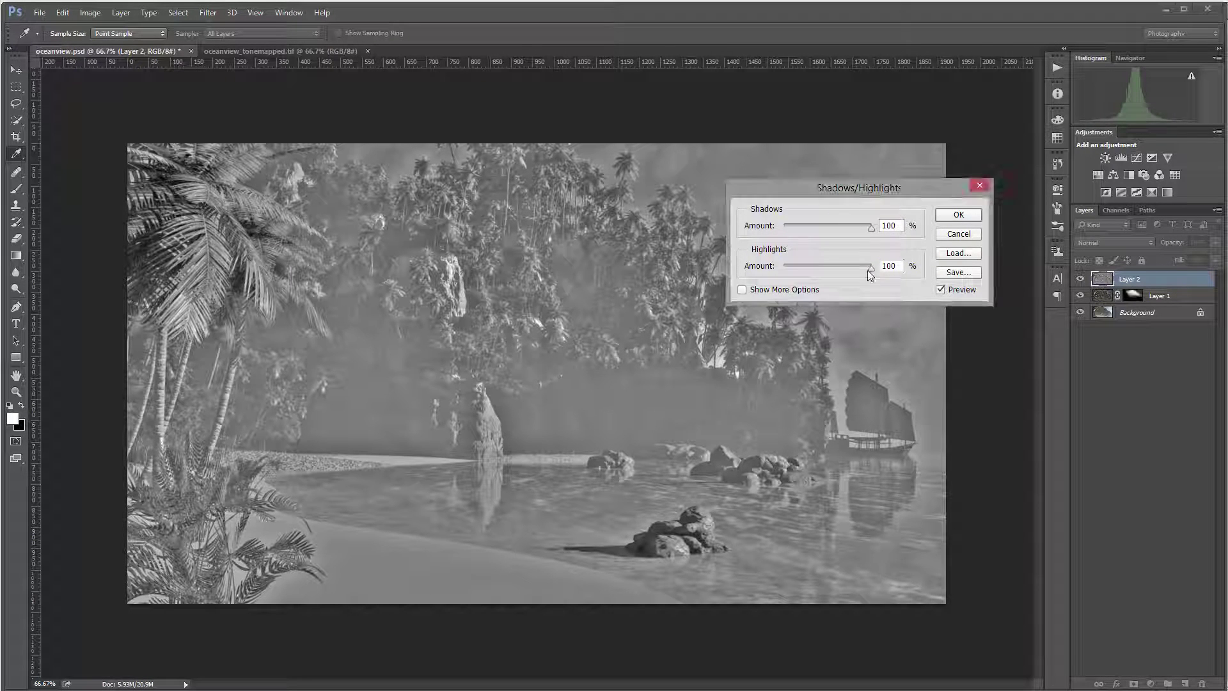
pyautogui.moveTo(870, 270)
pyautogui.mouseDown()
pyautogui.moveTo(783, 268)
pyautogui.moveTo(896, 270)
pyautogui.moveTo(742, 262)
pyautogui.moveTo(861, 264)
pyautogui.mouseUp()
# Step: Confirm the Shadows/Highlights adjustment and blend Layer 2 in Soft Light mode
pyautogui.click(950, 215)
pyautogui.press('b')
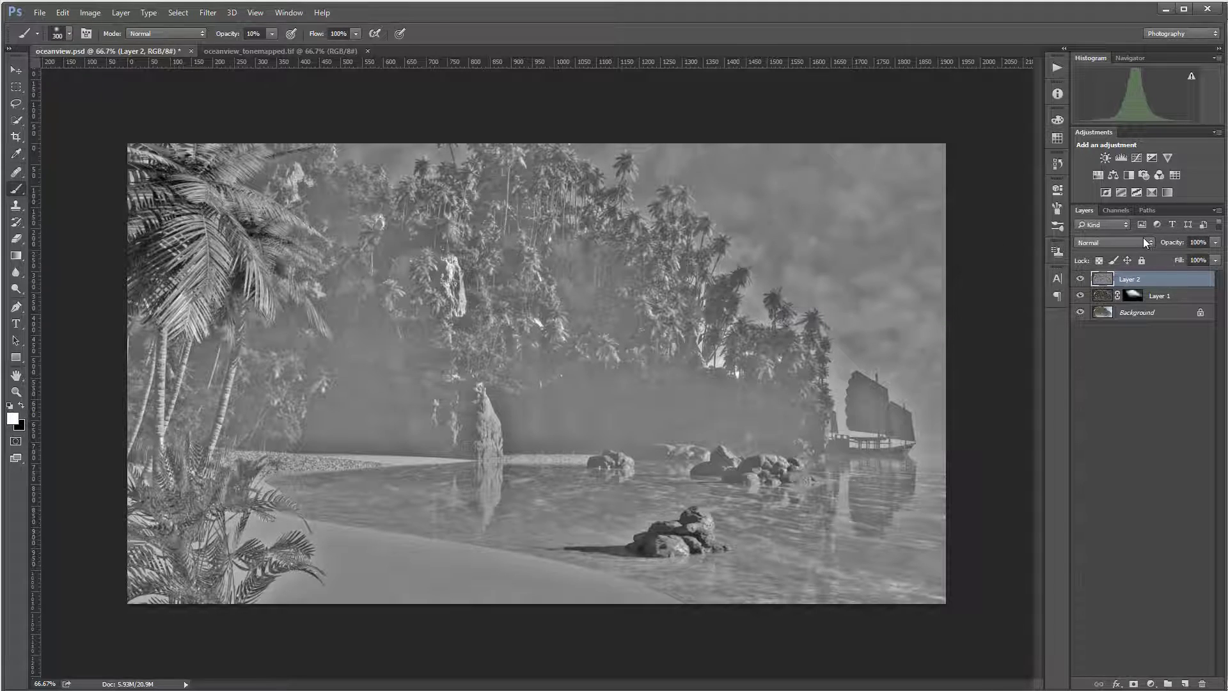
pyautogui.click(1142, 242)
pyautogui.click(1127, 375)
# Step: Toggle Layer 2's visibility repeatedly to compare the Soft Light effect
pyautogui.click(1077, 280)
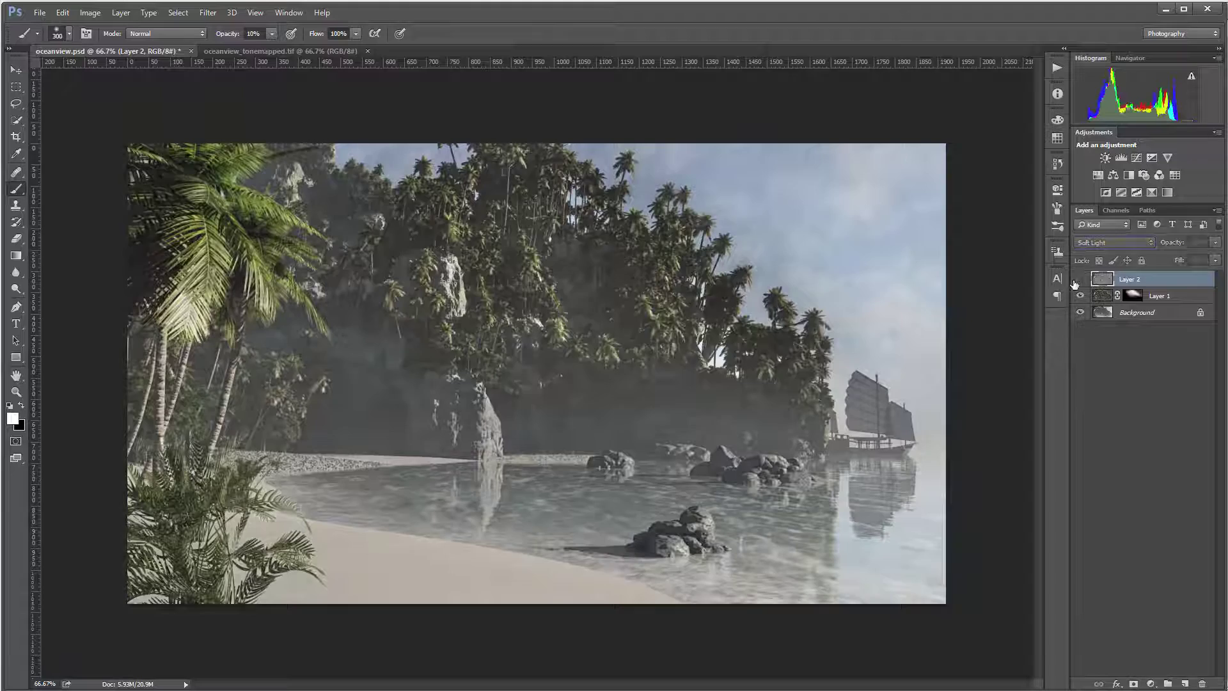
pyautogui.click(1077, 280)
pyautogui.click(1077, 280)
pyautogui.click(1077, 280)
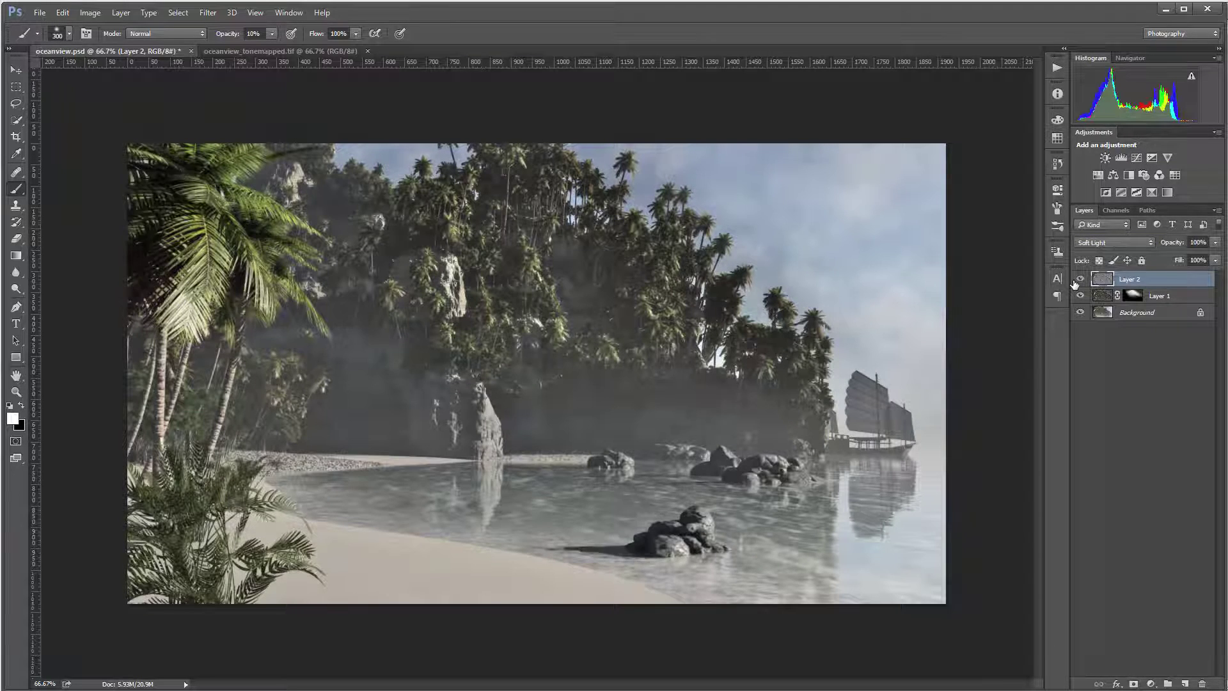
pyautogui.click(1077, 280)
pyautogui.click(1077, 280)
pyautogui.click(1077, 281)
pyautogui.click(1077, 280)
pyautogui.click(1077, 280)
pyautogui.click(1077, 280)
# Step: Lower Layer 2's fill to 45% and stamp all visible layers into a new top Layer 3
pyautogui.moveTo(1215, 260); pyautogui.dragTo(1155, 280)
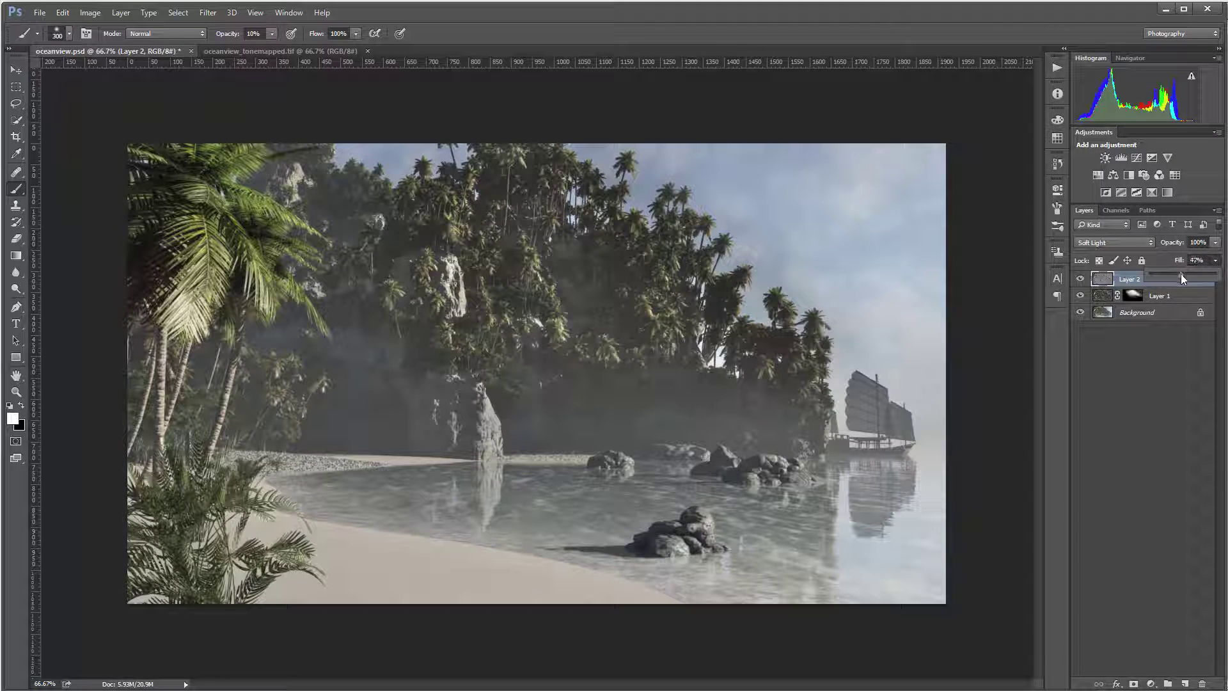
pyautogui.moveTo(1181, 274); pyautogui.dragTo(1179, 273)
pyautogui.click(1186, 295)
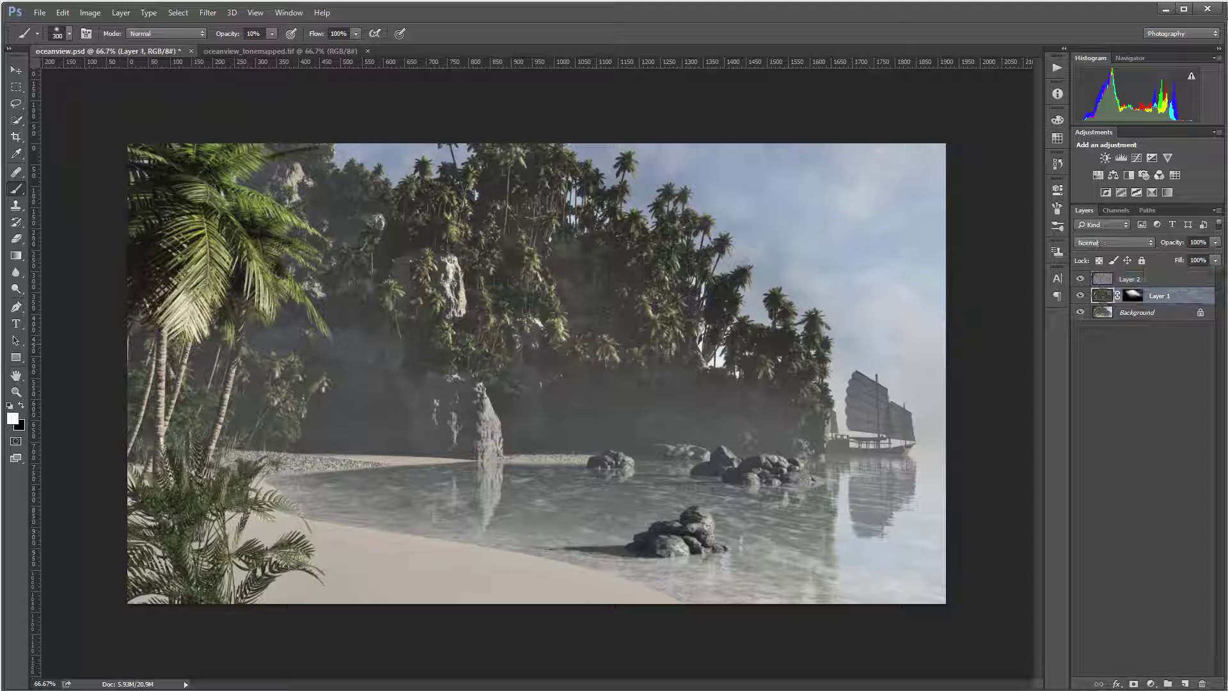
pyautogui.hotkey('ctrl', 'shift', 'alt', 'e')
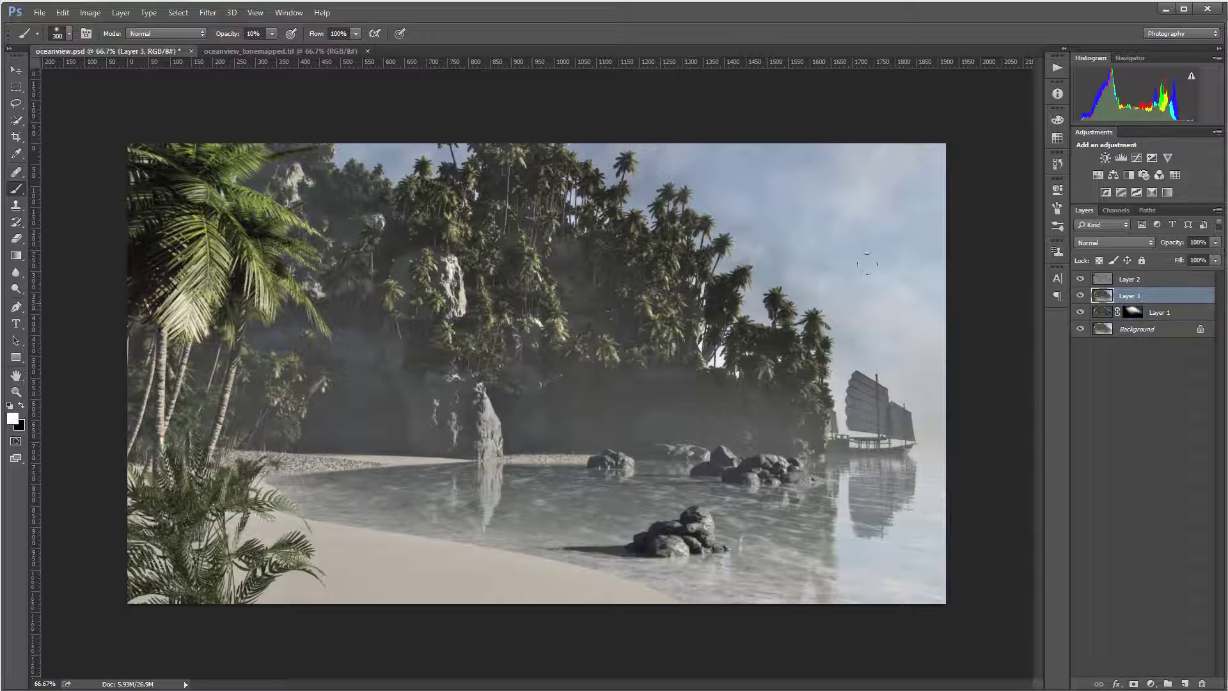
pyautogui.press('Delete')
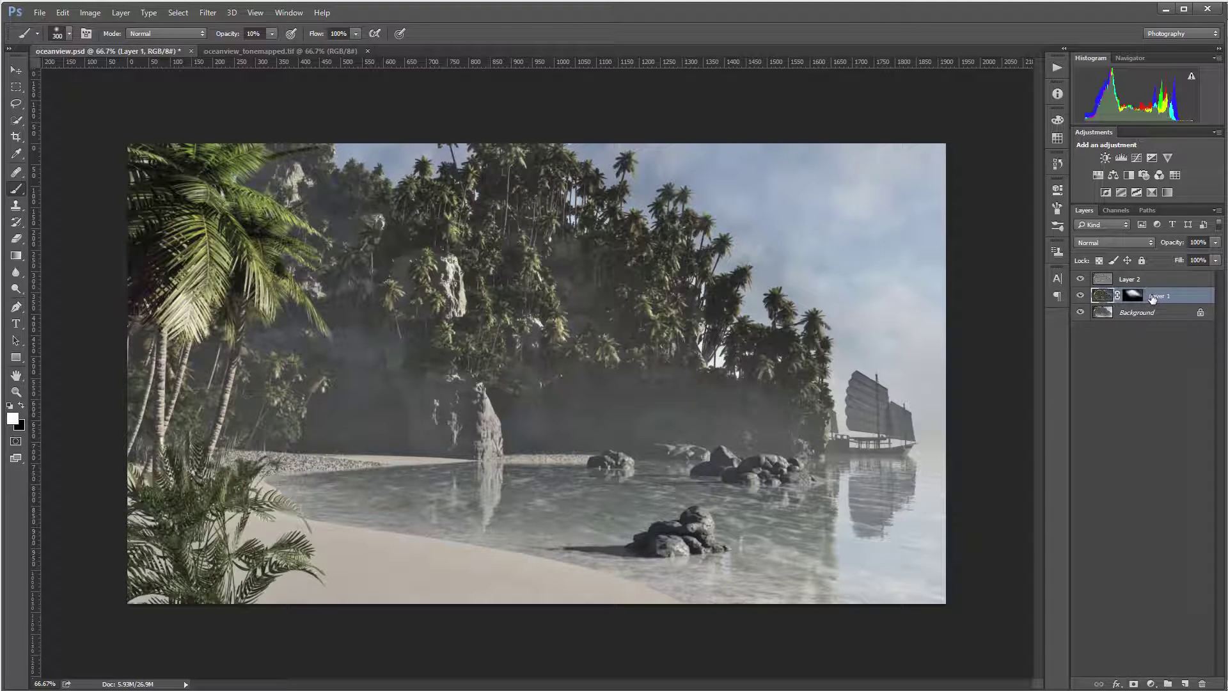
pyautogui.click(1175, 286)
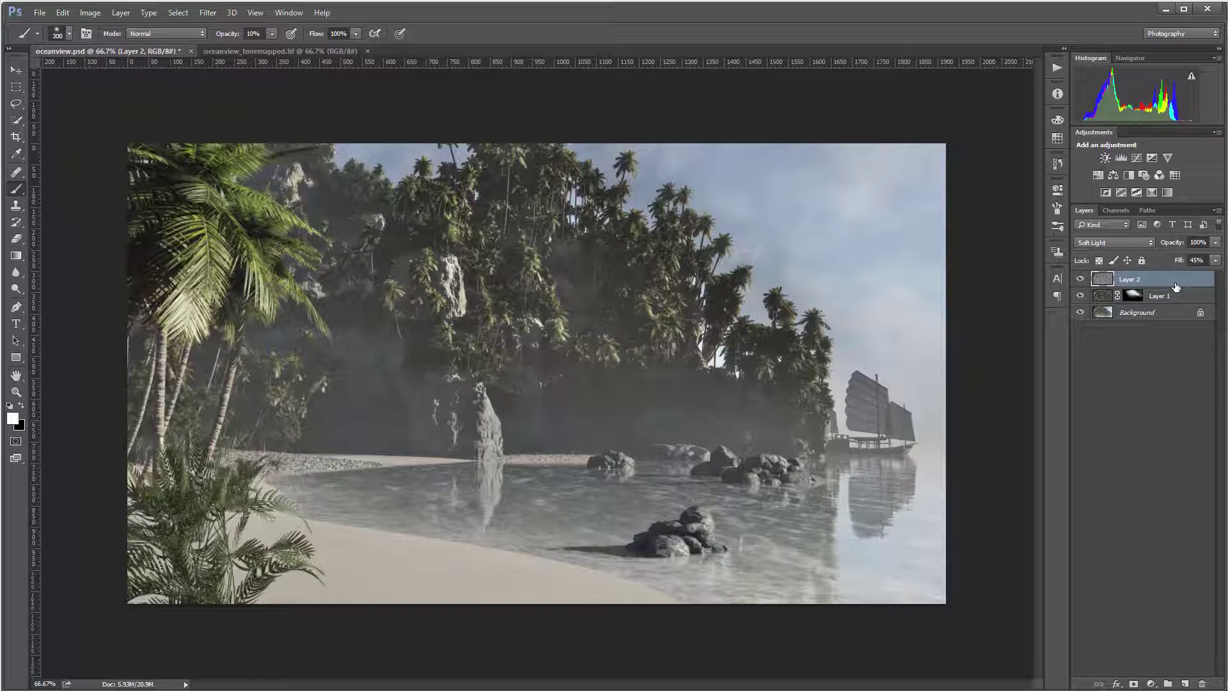
pyautogui.hotkey('ctrl', 'shift', 'alt', 'e')
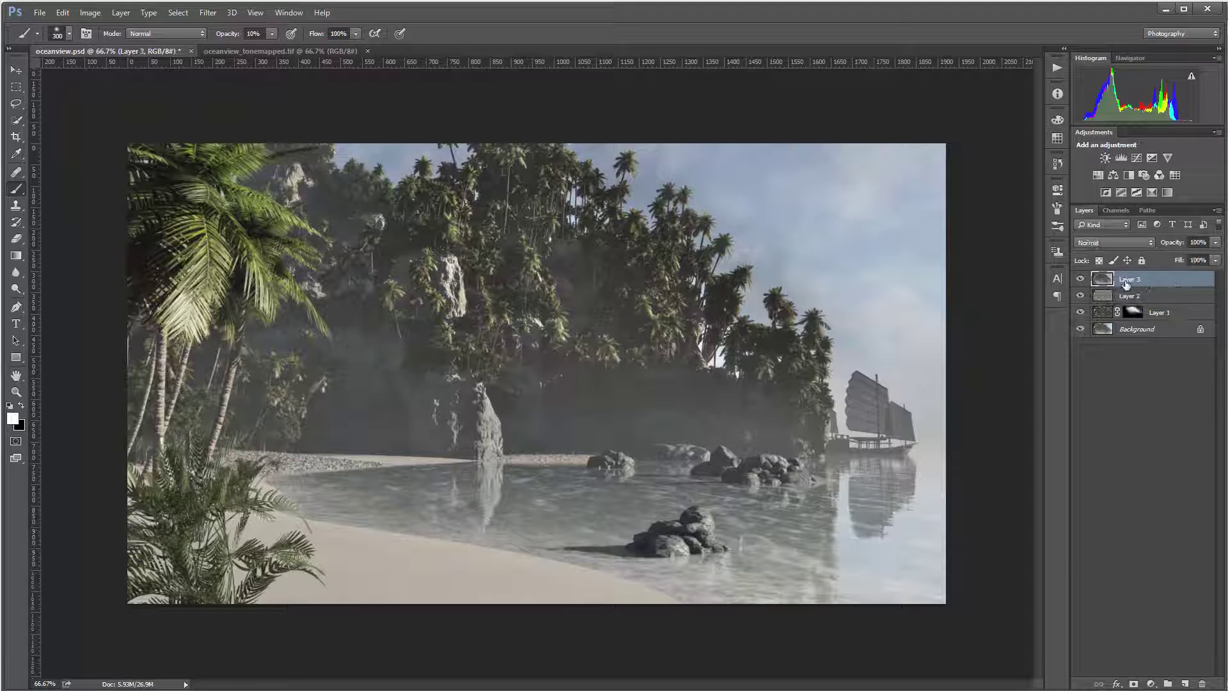
# Step: Launch Filter Forge's PhotoTone filter and try the natural and warmer presets
pyautogui.click(207, 12)
pyautogui.moveTo(289, 291)
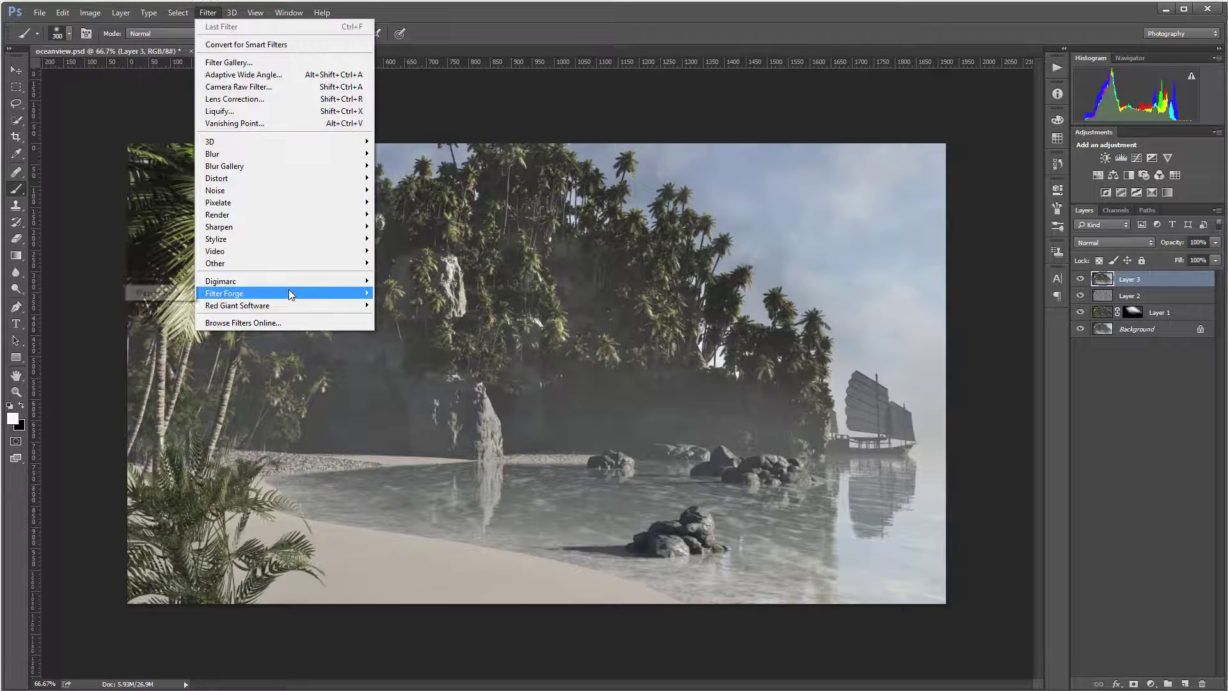
pyautogui.click(169, 298)
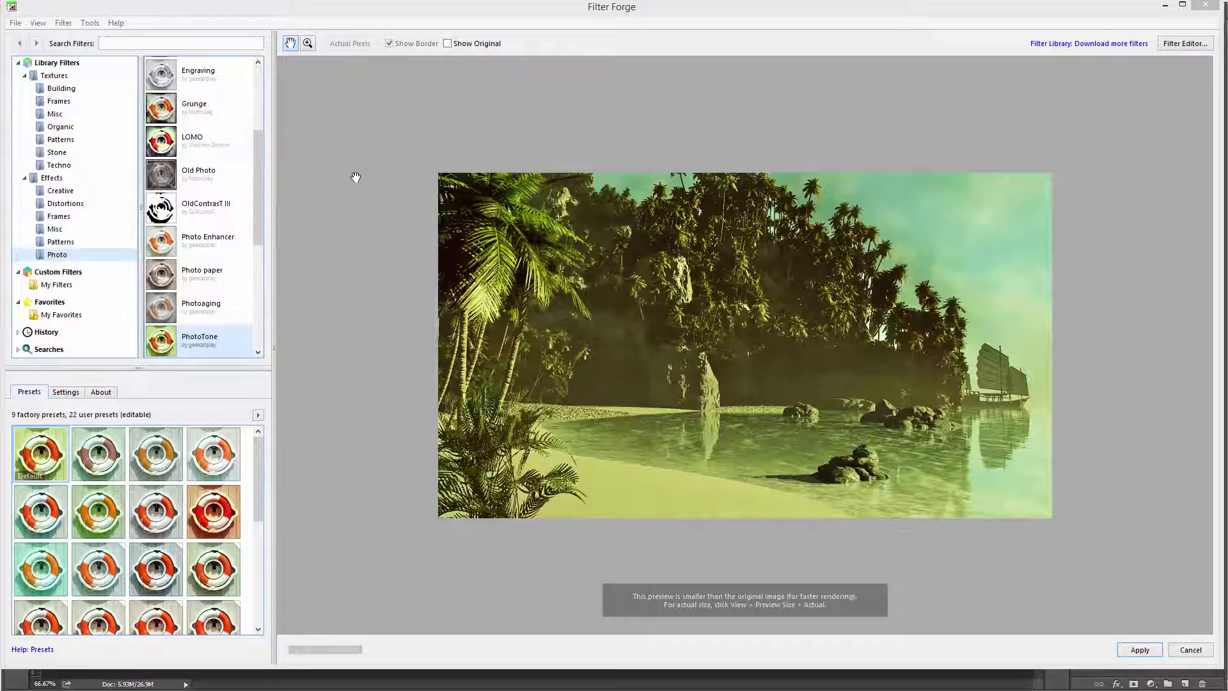
pyautogui.moveTo(262, 454); pyautogui.dragTo(245, 517)
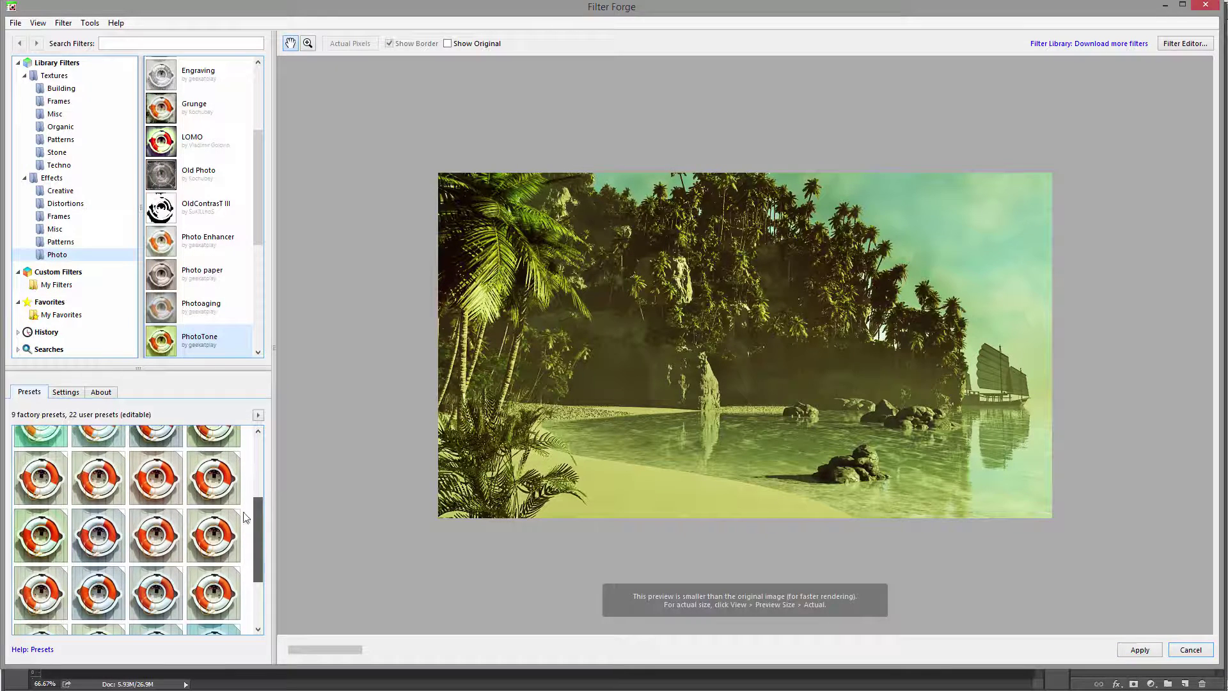
pyautogui.click(40, 478)
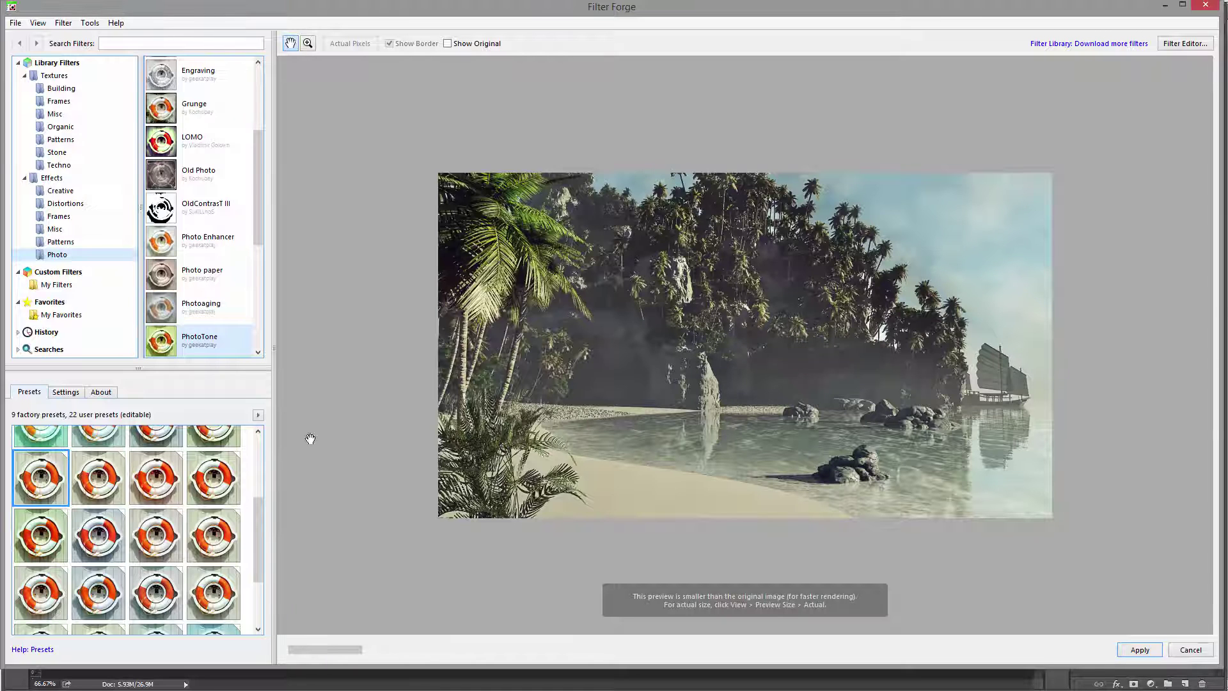
pyautogui.click(110, 483)
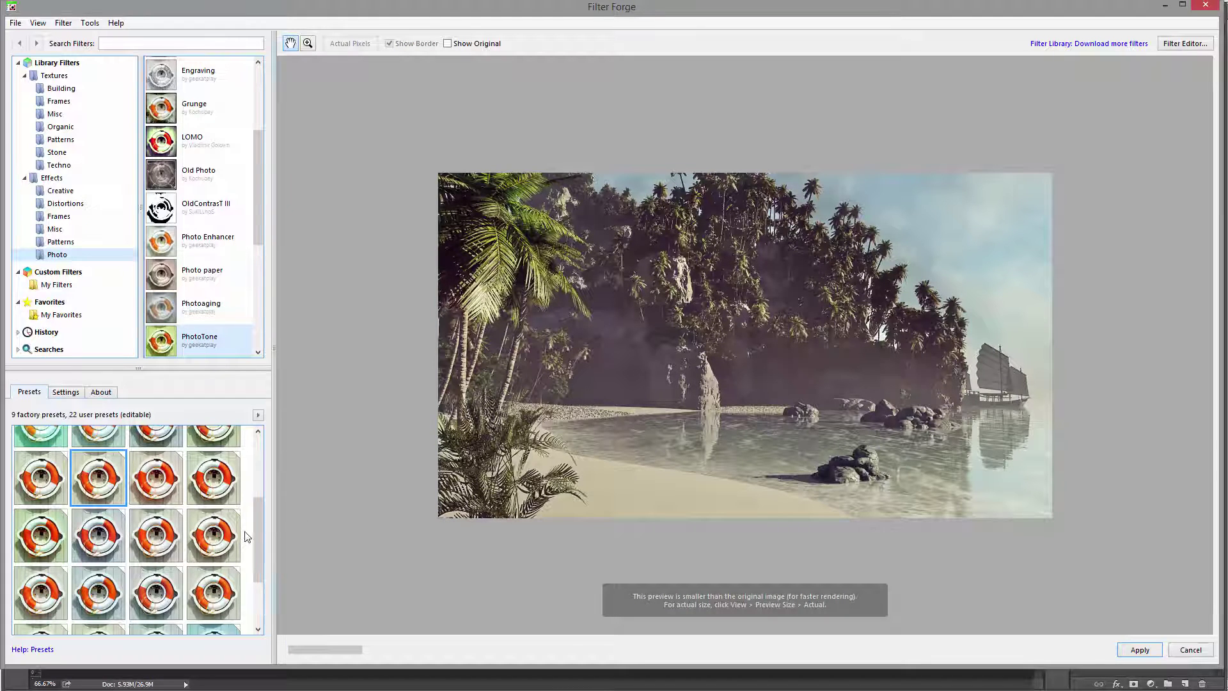
# Step: Preview further PhotoTone presets, including a blue-tinted look
pyautogui.scroll(1, 259, 531)
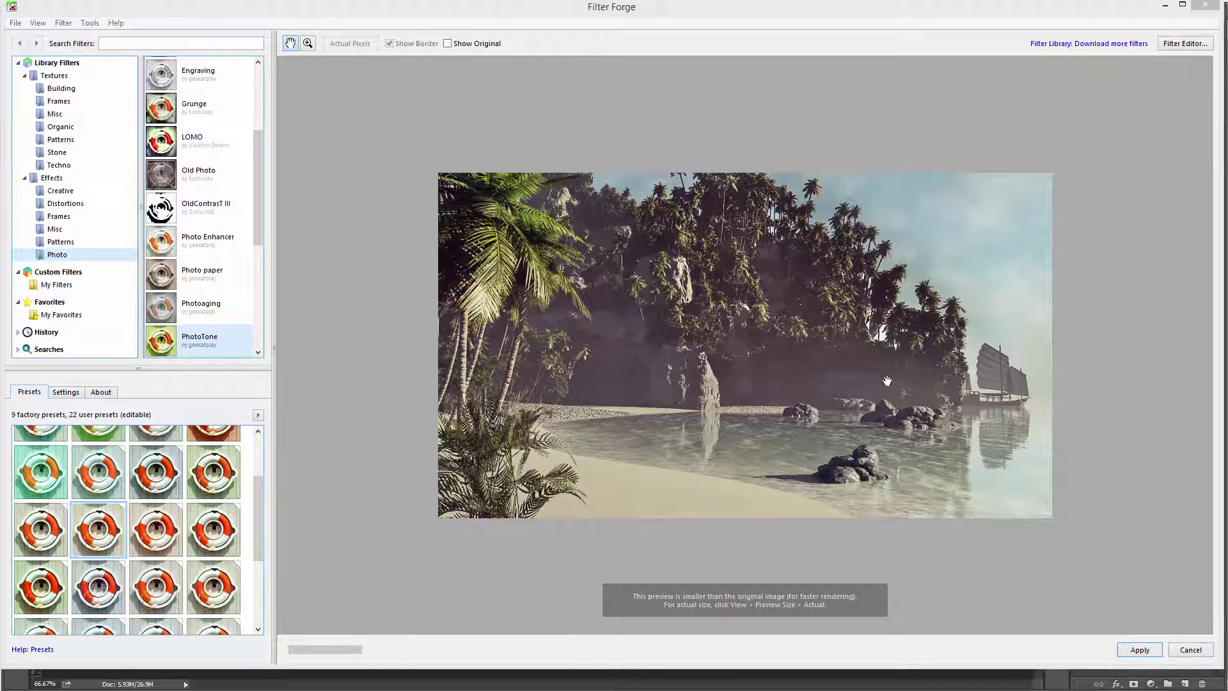
pyautogui.click(36, 533)
pyautogui.scroll(-1, 99, 501)
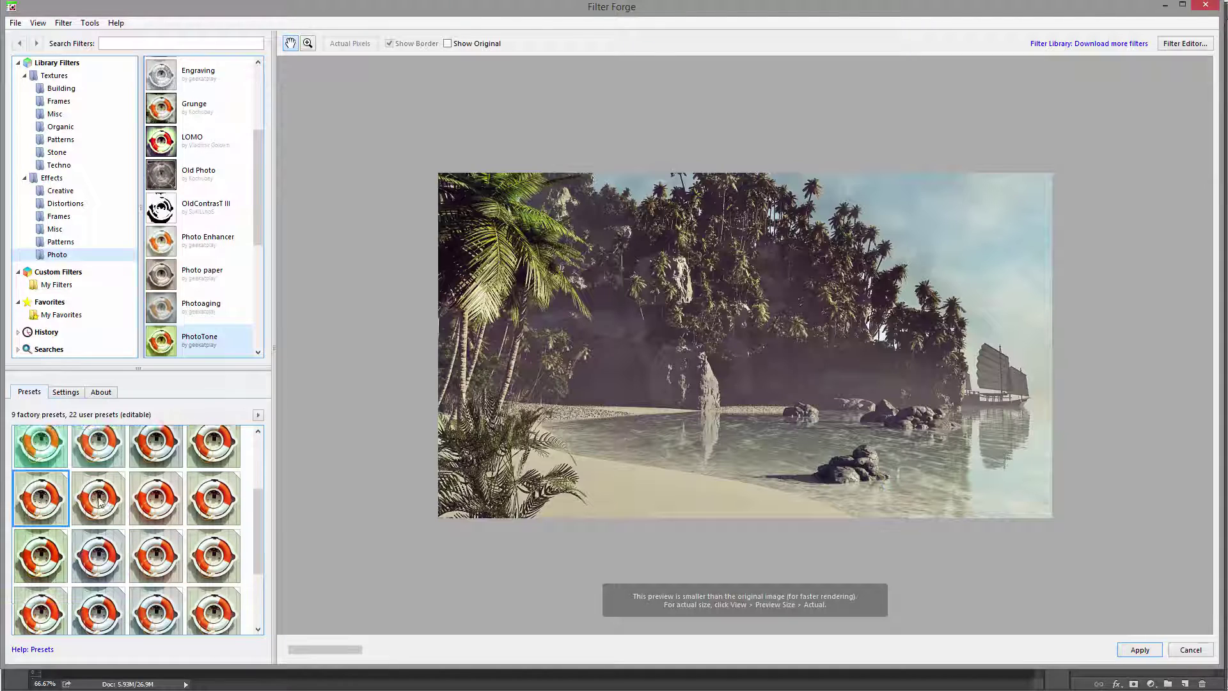
pyautogui.scroll(-1, 99, 501)
pyautogui.scroll(-1, 147, 576)
pyautogui.click(166, 608)
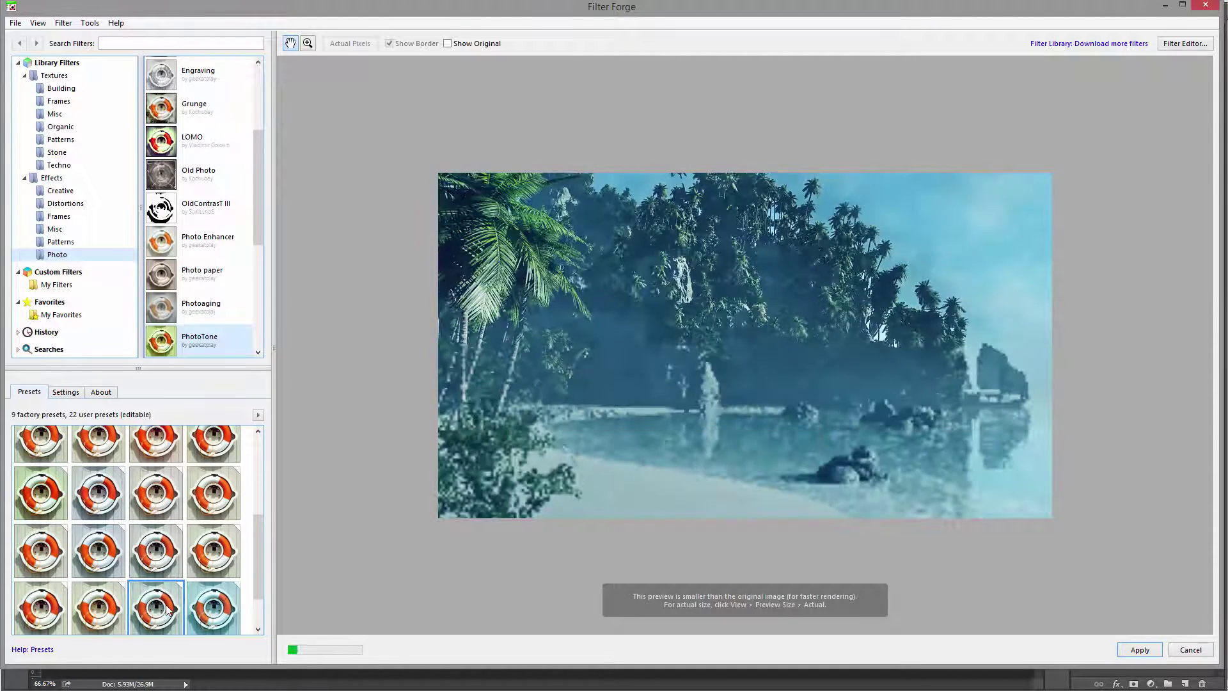
pyautogui.click(202, 550)
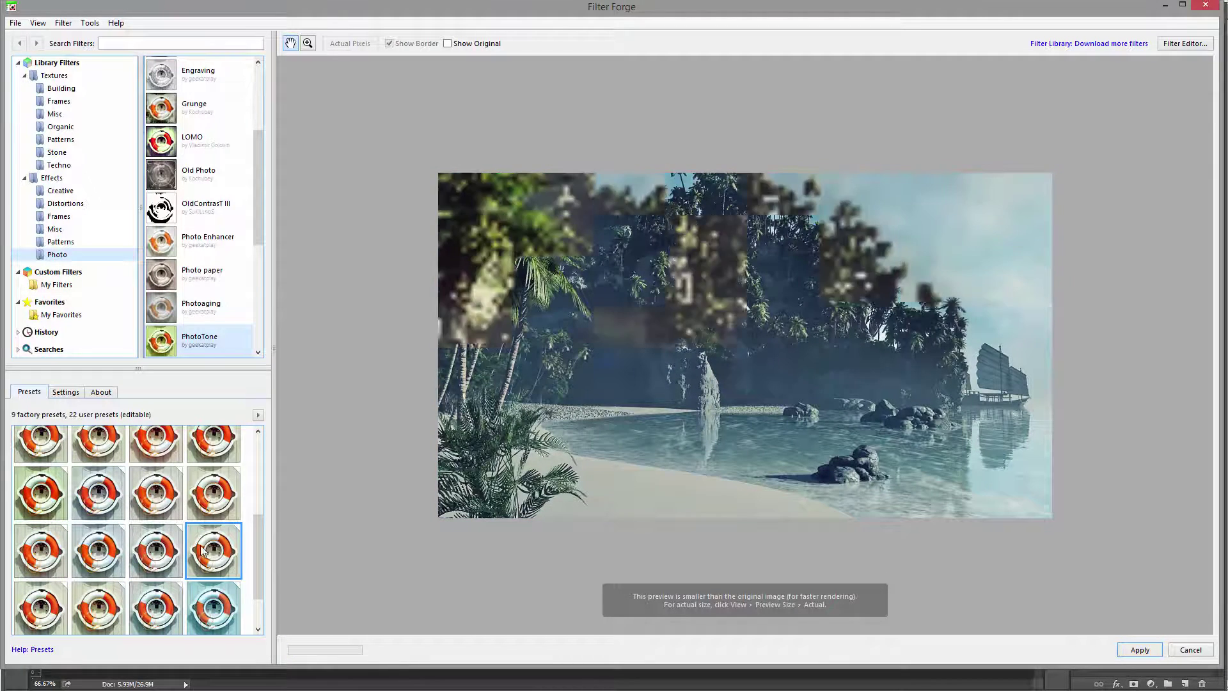
pyautogui.scroll(1, 188, 499)
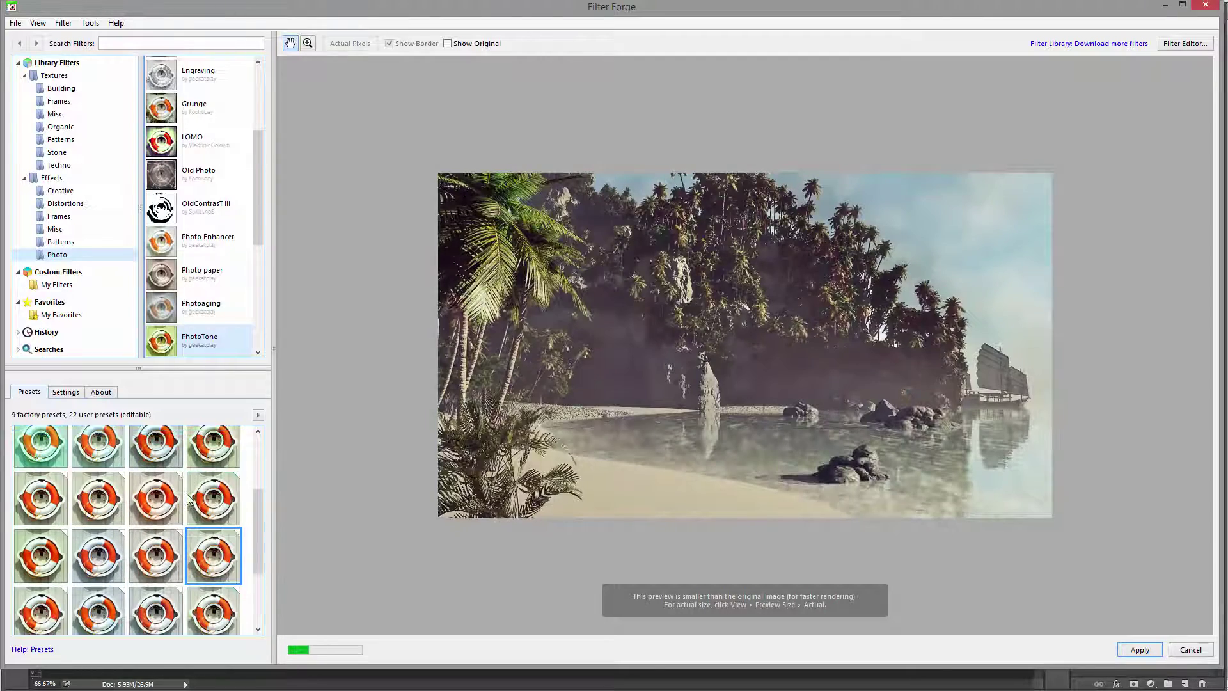
# Step: Compare the alternative preset and settle on the natural-looking second-row preset
pyautogui.click(40, 498)
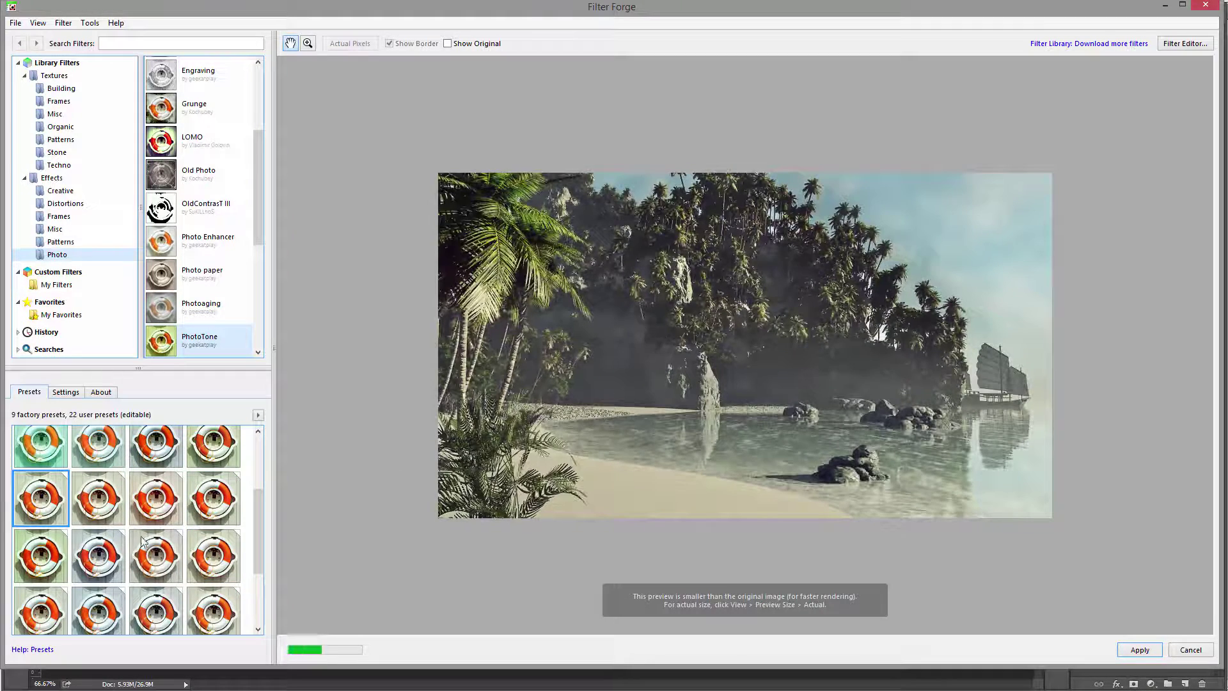
pyautogui.click(87, 507)
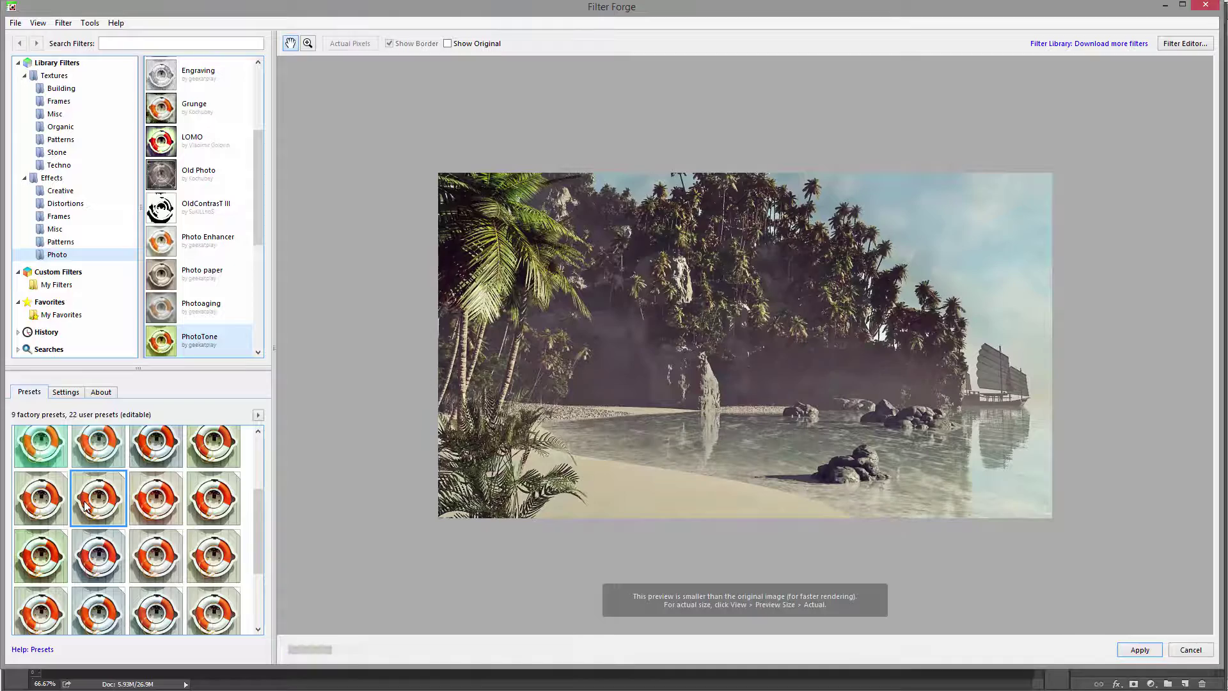
pyautogui.click(54, 503)
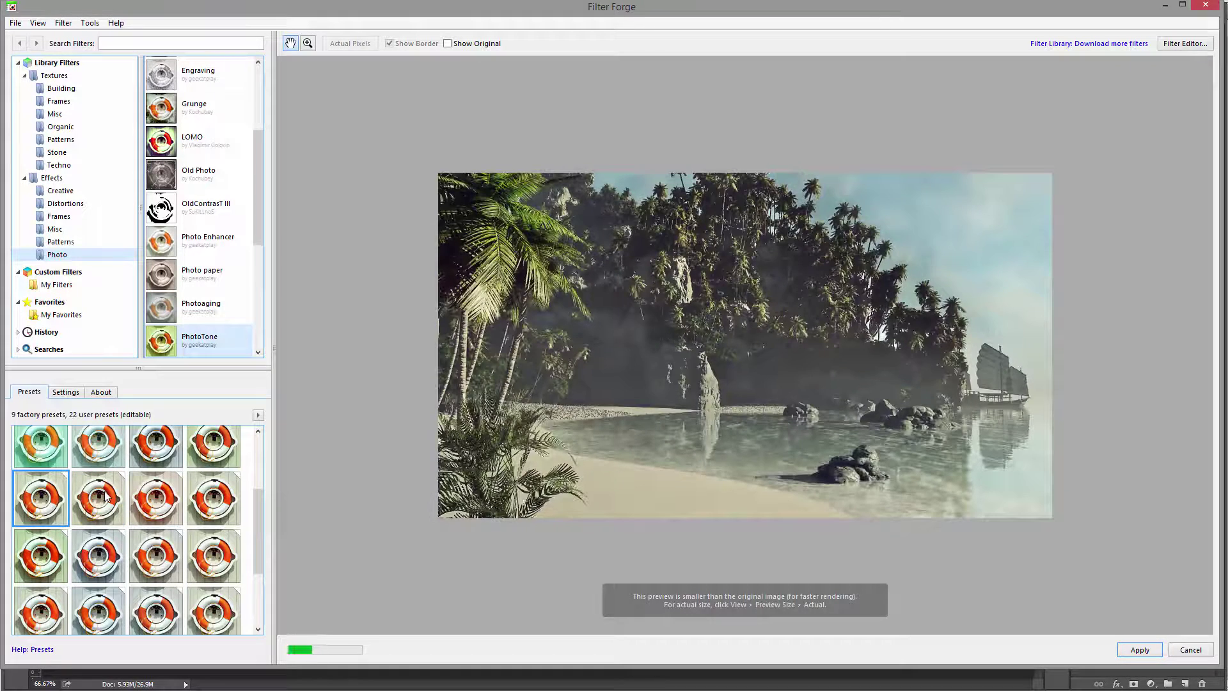
pyautogui.click(106, 512)
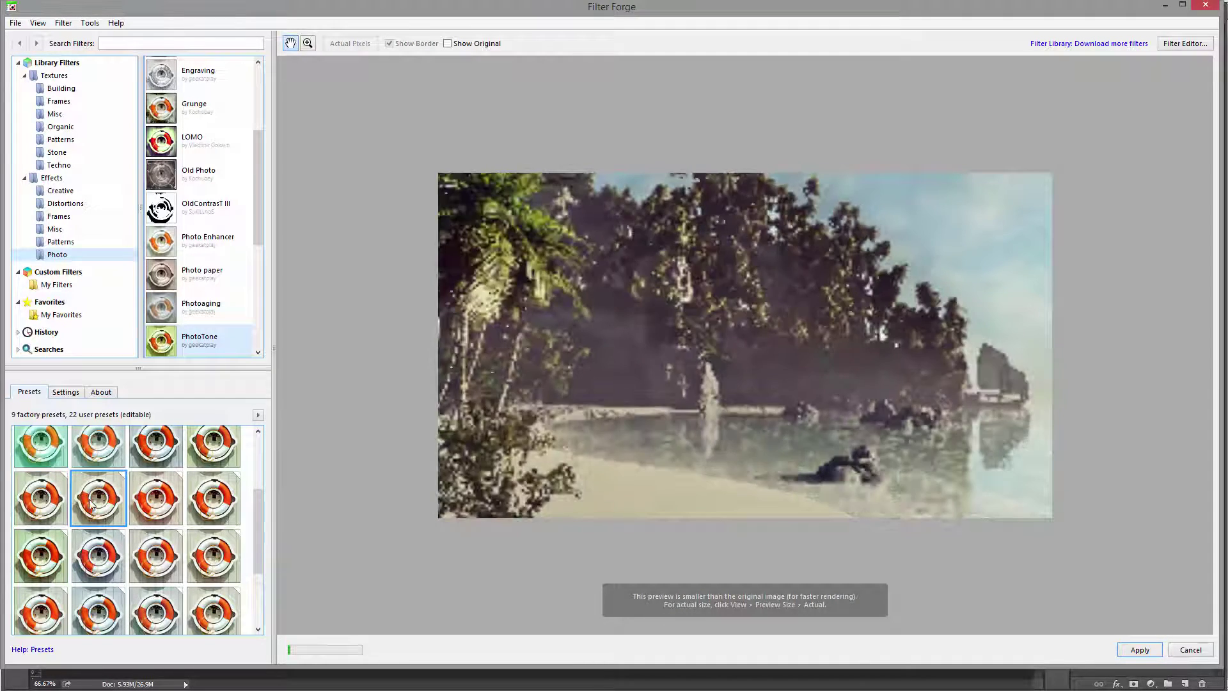
pyautogui.click(40, 499)
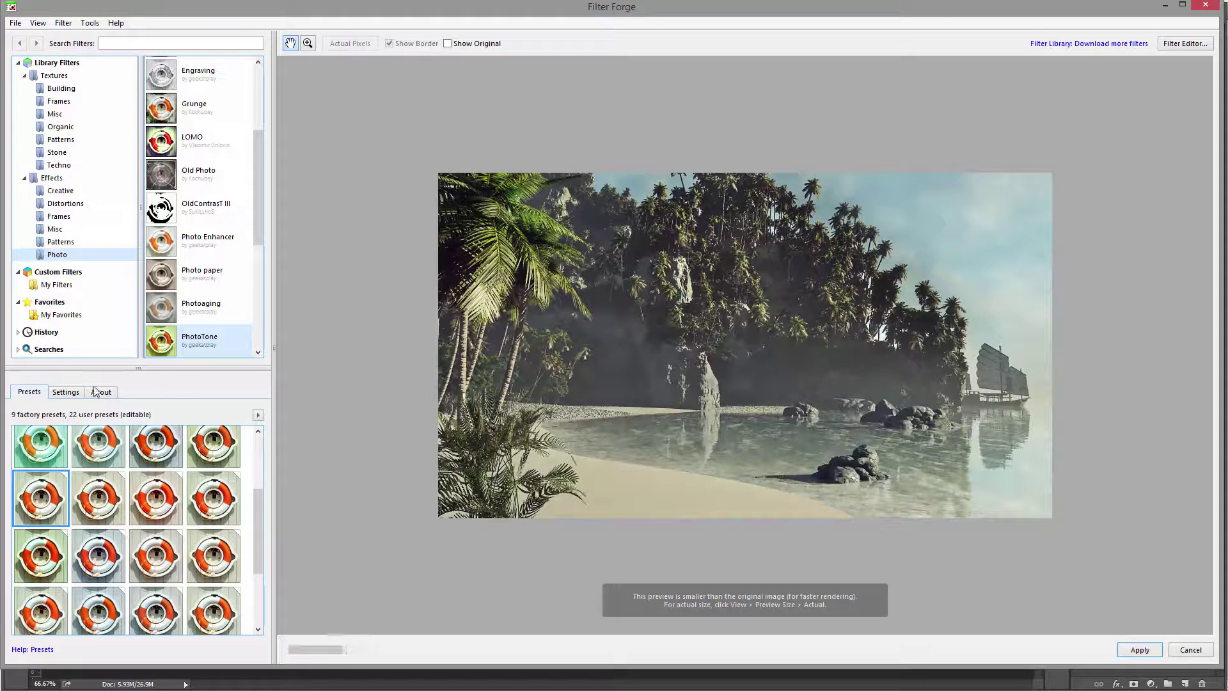
# Step: Set PhotoTone Red to 67, Green to 68, B Cycle to 35 and Vibrance to 52
pyautogui.click(66, 392)
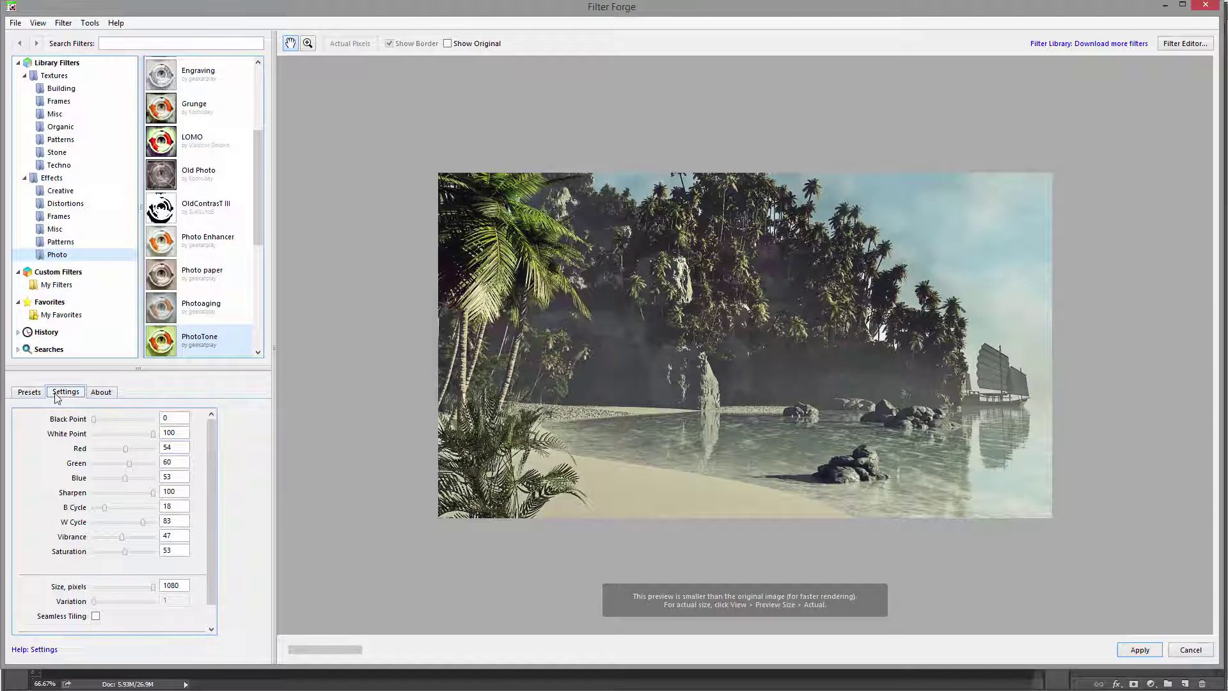
pyautogui.moveTo(124, 450)
pyautogui.mouseDown()
pyautogui.moveTo(145, 448)
pyautogui.moveTo(133, 447)
pyautogui.mouseUp()
pyautogui.moveTo(130, 463); pyautogui.dragTo(158, 478)
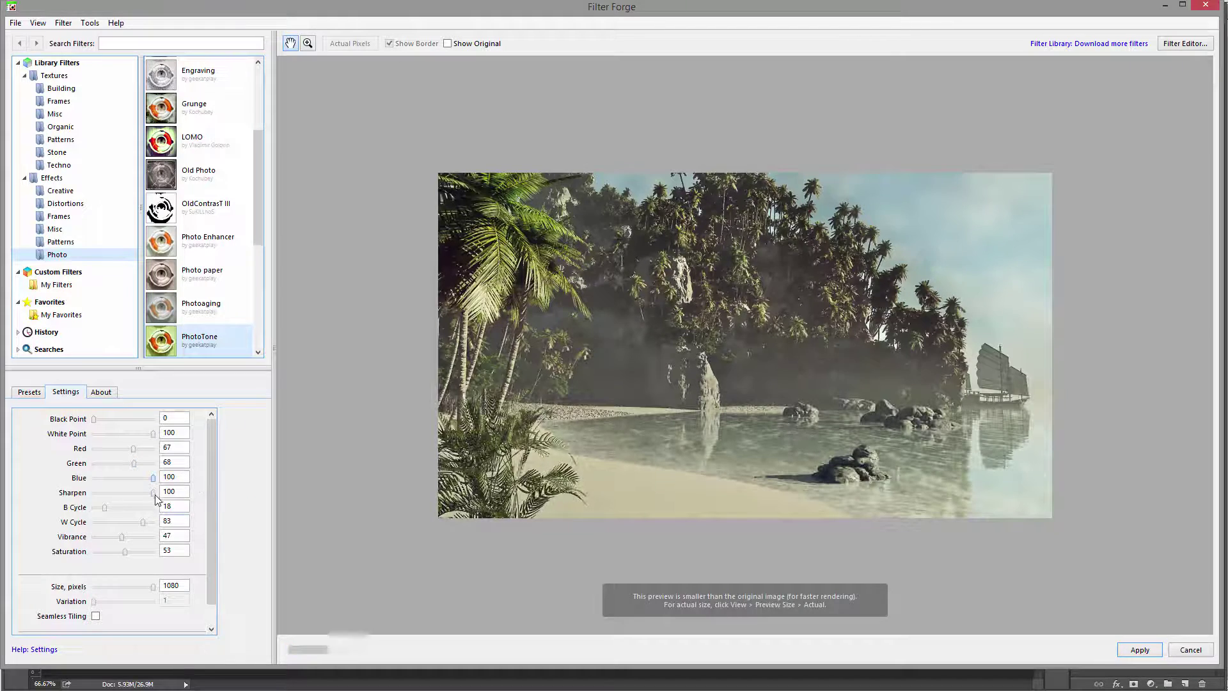
pyautogui.moveTo(106, 515); pyautogui.dragTo(118, 516)
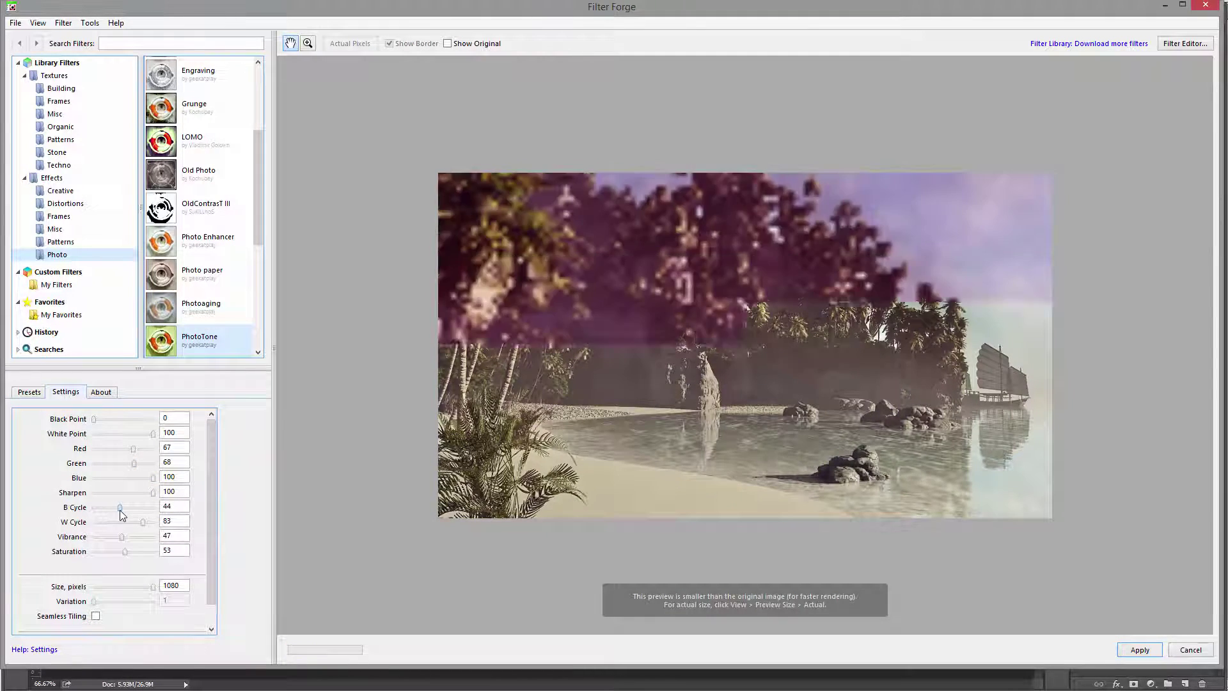
pyautogui.moveTo(112, 508); pyautogui.dragTo(143, 524)
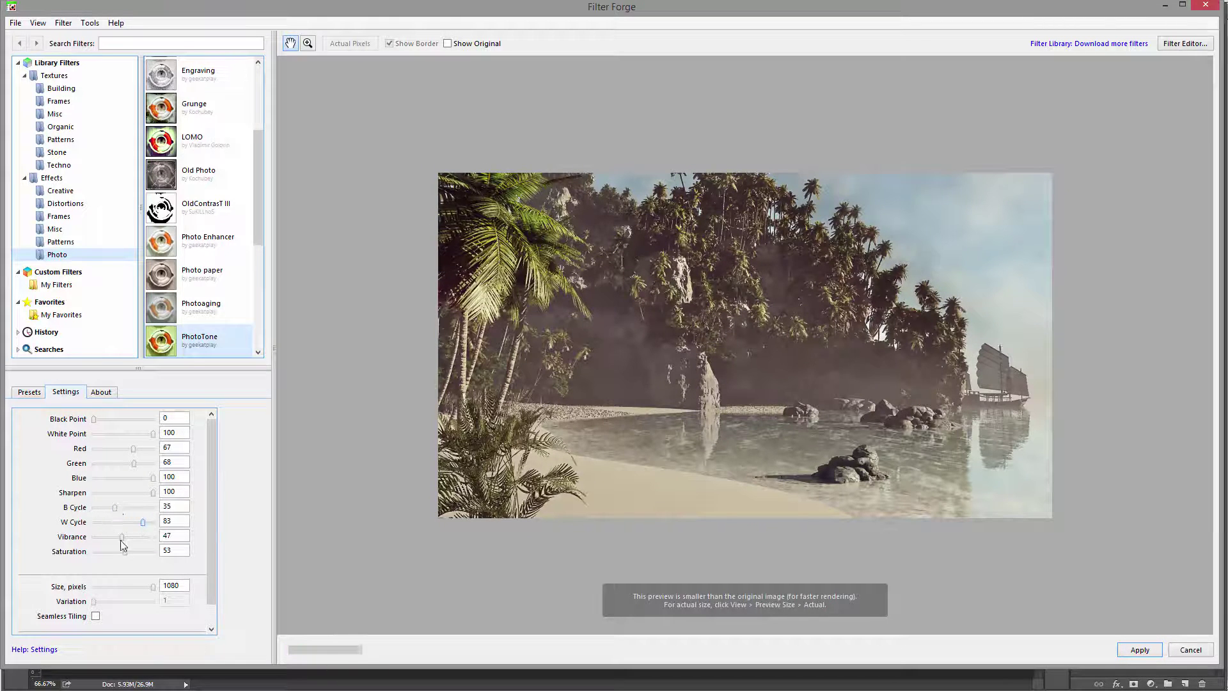
pyautogui.moveTo(123, 537)
pyautogui.mouseDown()
pyautogui.moveTo(133, 538)
pyautogui.moveTo(106, 550)
pyautogui.moveTo(124, 553)
pyautogui.mouseUp()
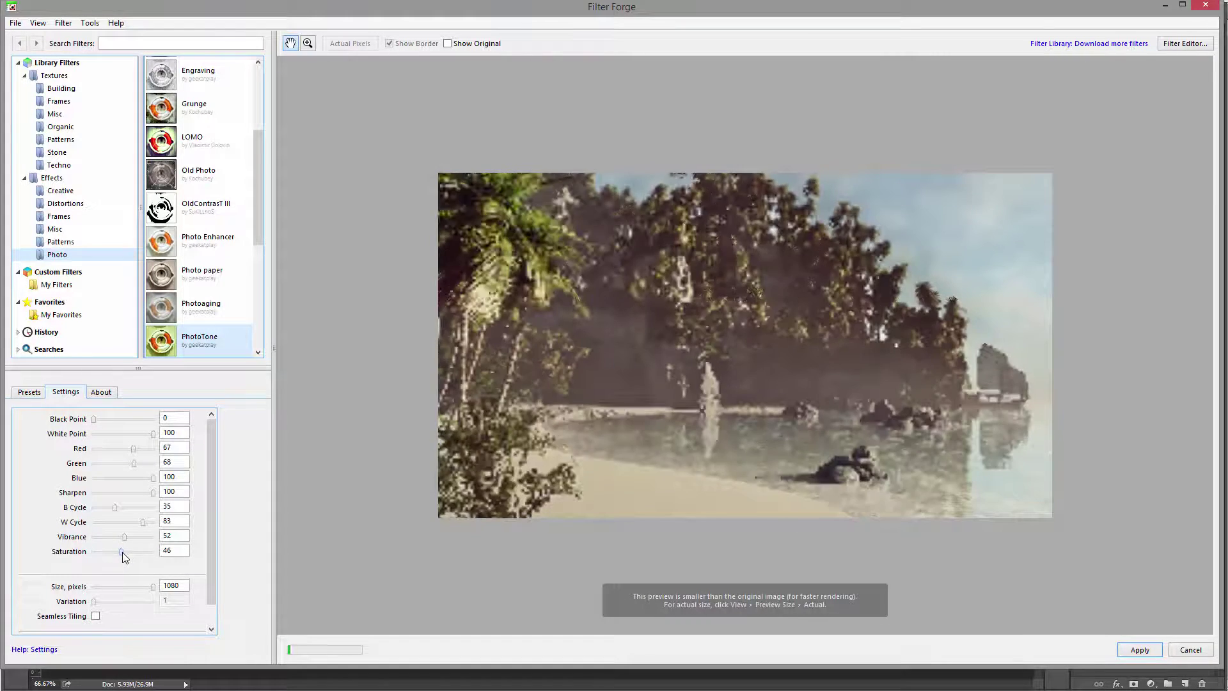
# Step: Apply the warm PhotoTone filter to Layer 3 and compare it with the layer shown and hidden
pyautogui.click(1132, 650)
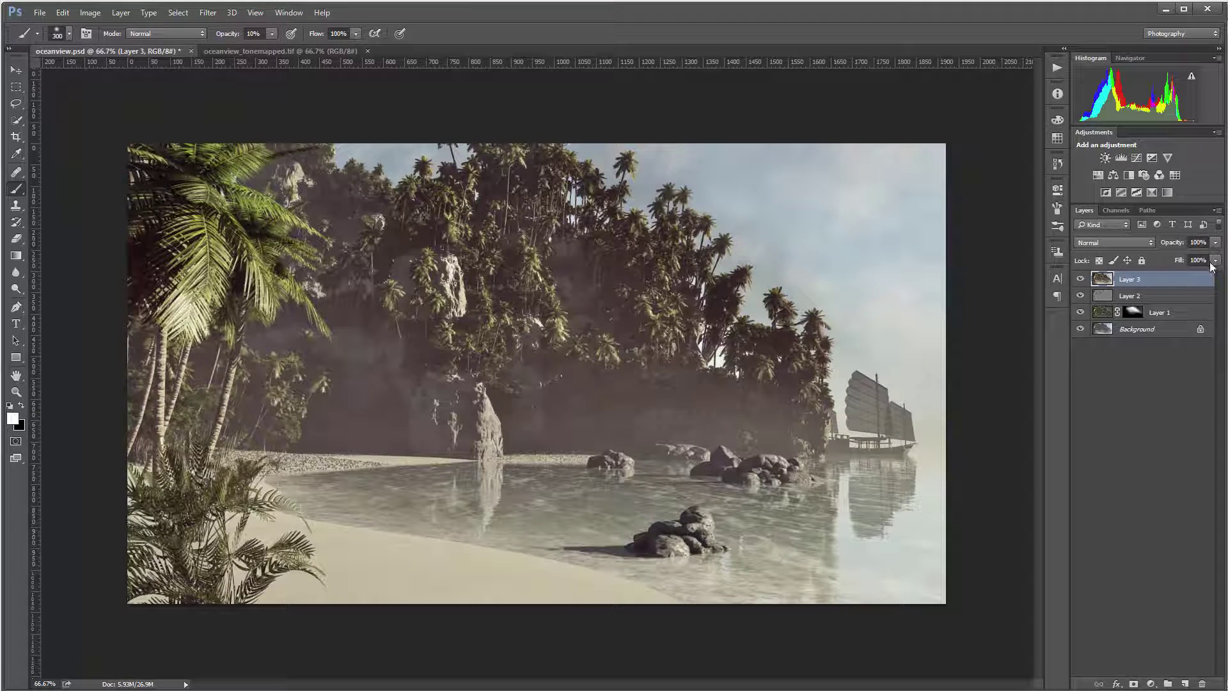
pyautogui.click(1080, 279)
pyautogui.click(1080, 280)
pyautogui.click(1080, 279)
pyautogui.click(1080, 280)
# Step: Add a white layer mask to Layer 3, compare the result, and switch to the Move tool
pyautogui.click(1134, 684)
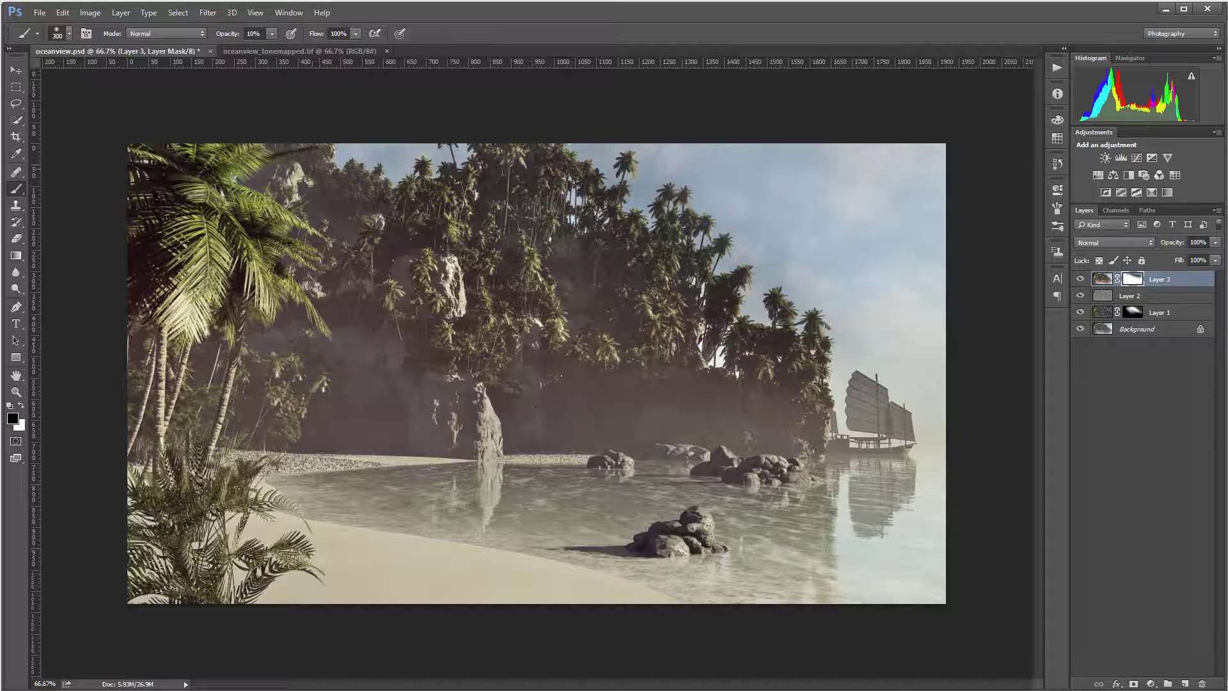
pyautogui.click(1080, 279)
pyautogui.click(1081, 279)
pyautogui.click(1080, 280)
pyautogui.click(1080, 280)
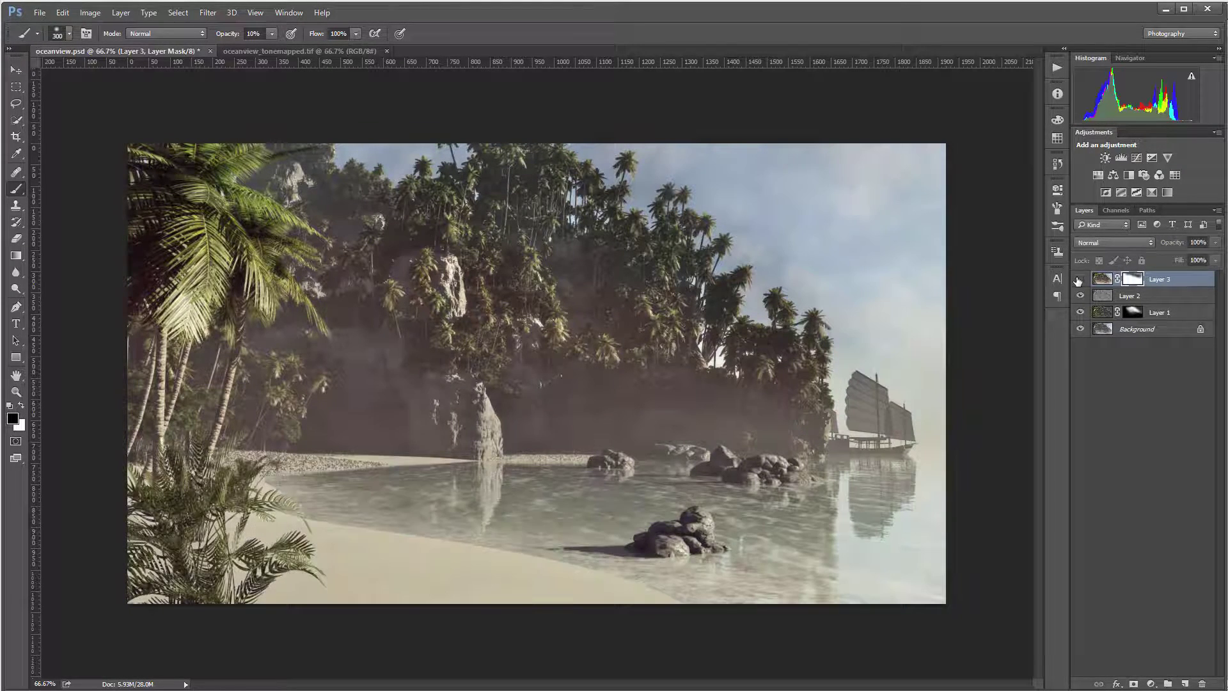
pyautogui.click(1080, 280)
pyautogui.click(1081, 280)
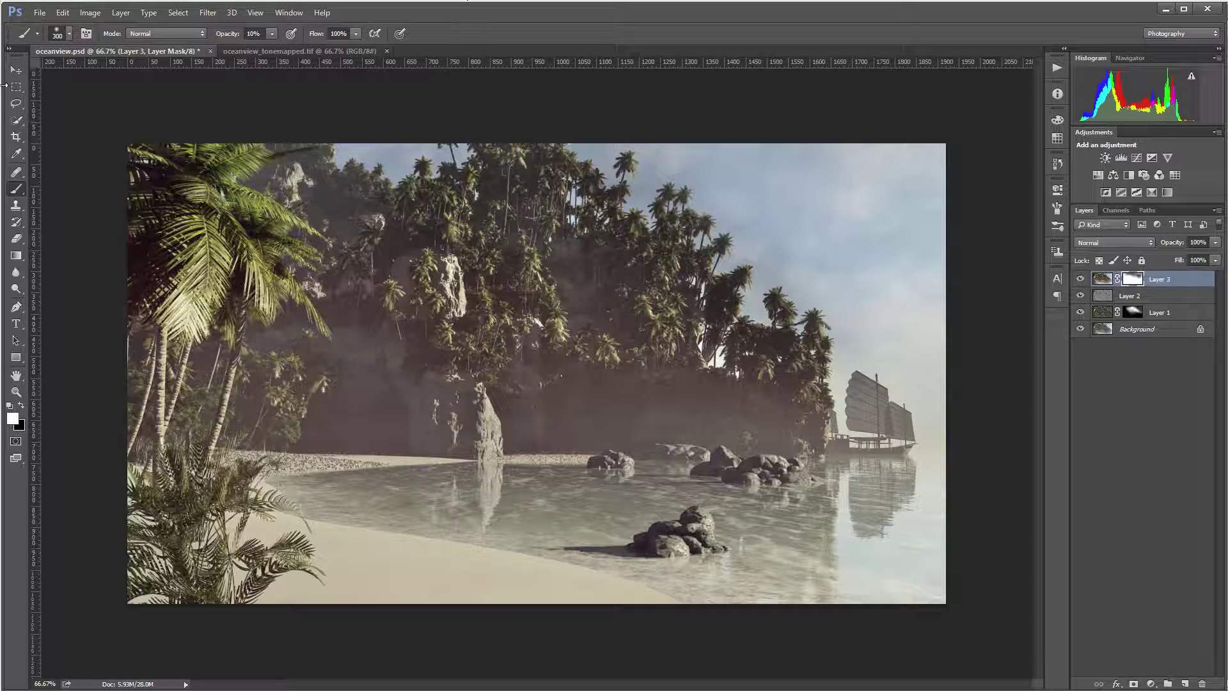
pyautogui.click(16, 69)
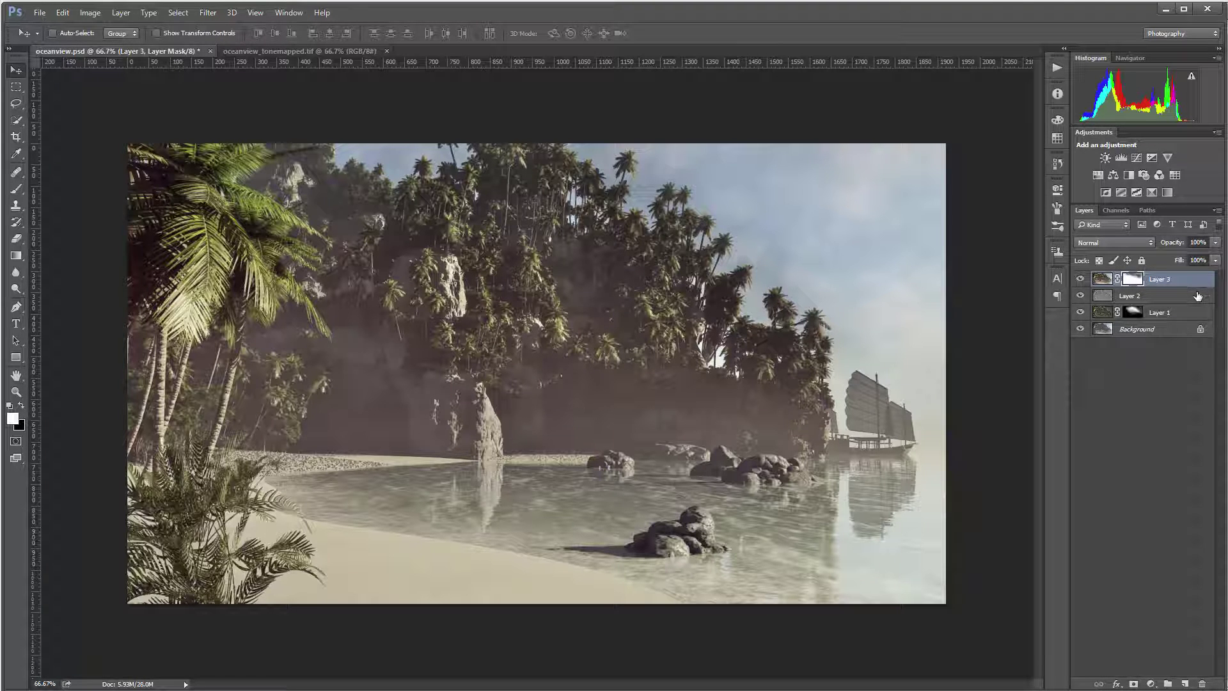
# Step: Add a Curves adjustment layer with the top point dragged to output 0, blackening the image
pyautogui.click(1151, 684)
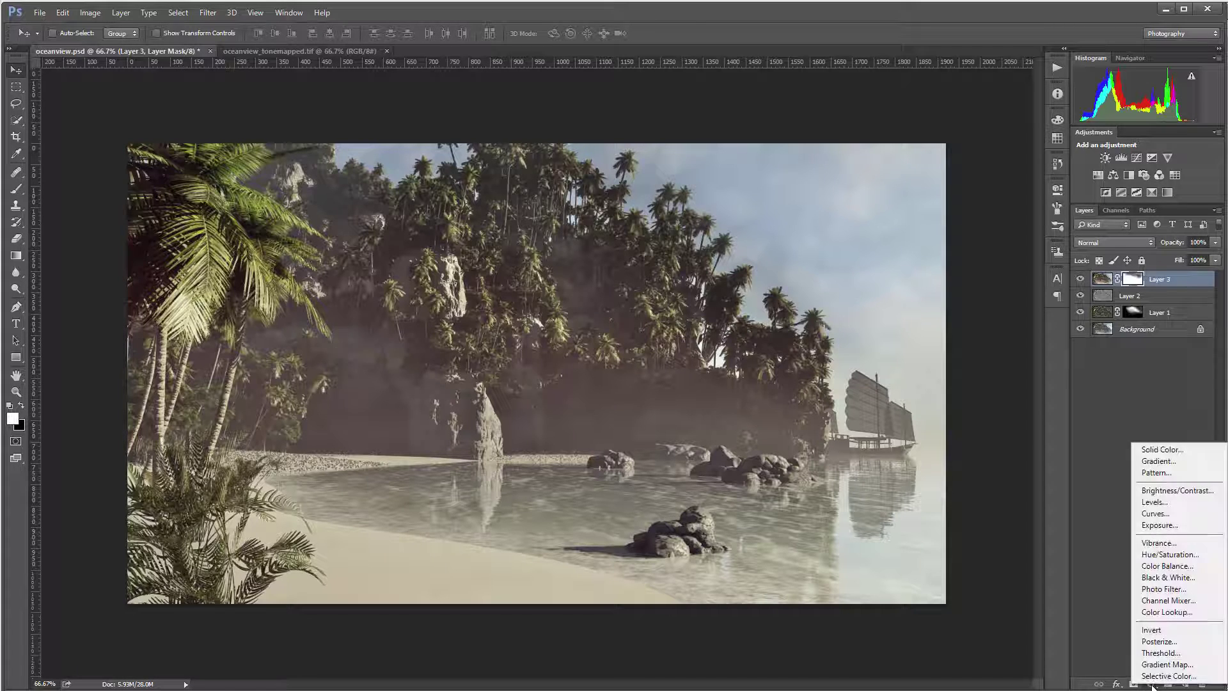
pyautogui.click(1151, 513)
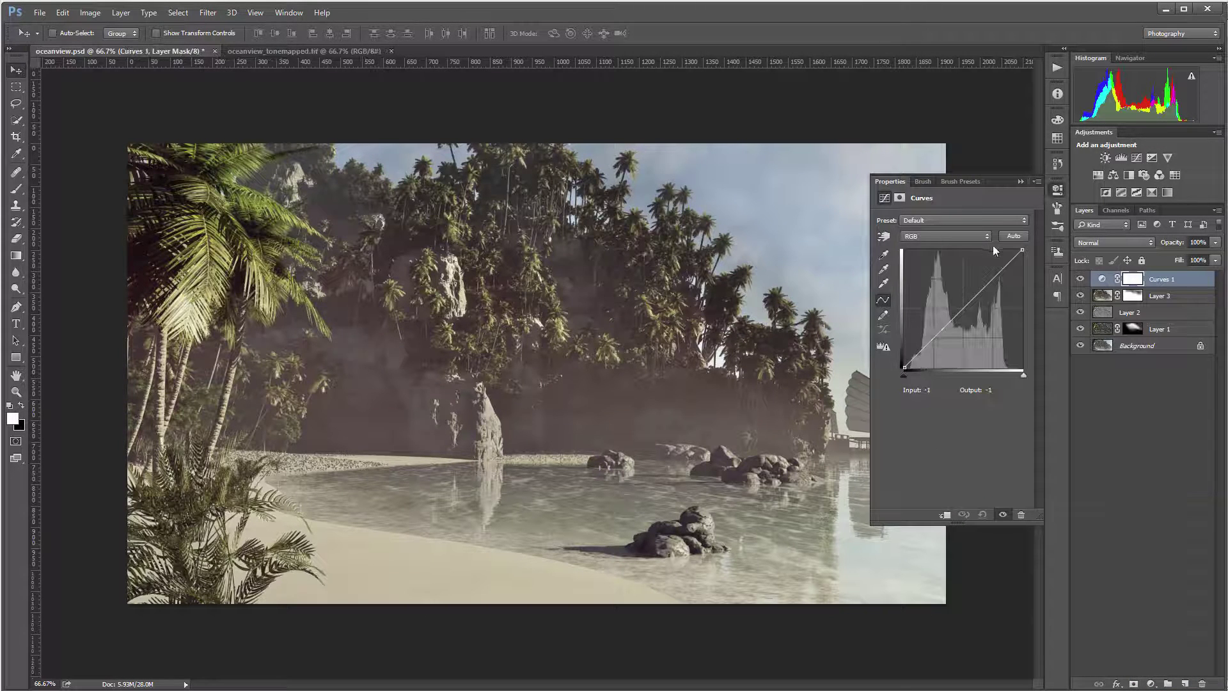
pyautogui.moveTo(1023, 253); pyautogui.dragTo(1023, 369)
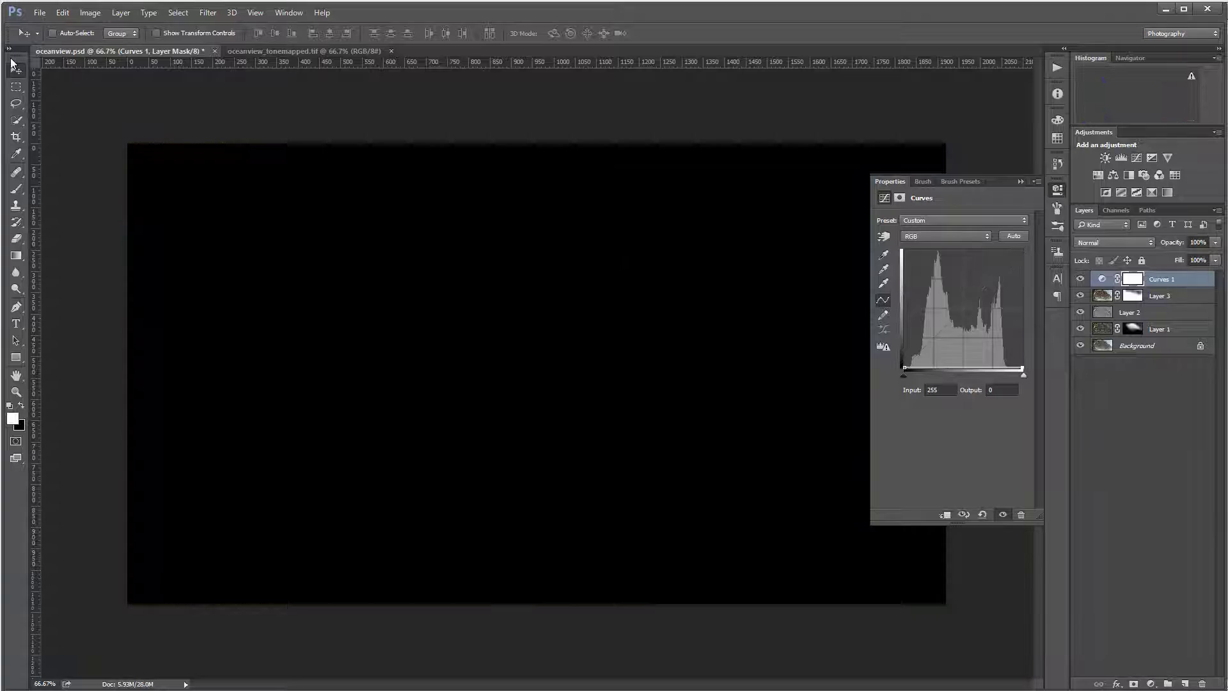
# Step: Mask out a rectangle just inside the canvas so only a thin black border remains
pyautogui.click(14, 88)
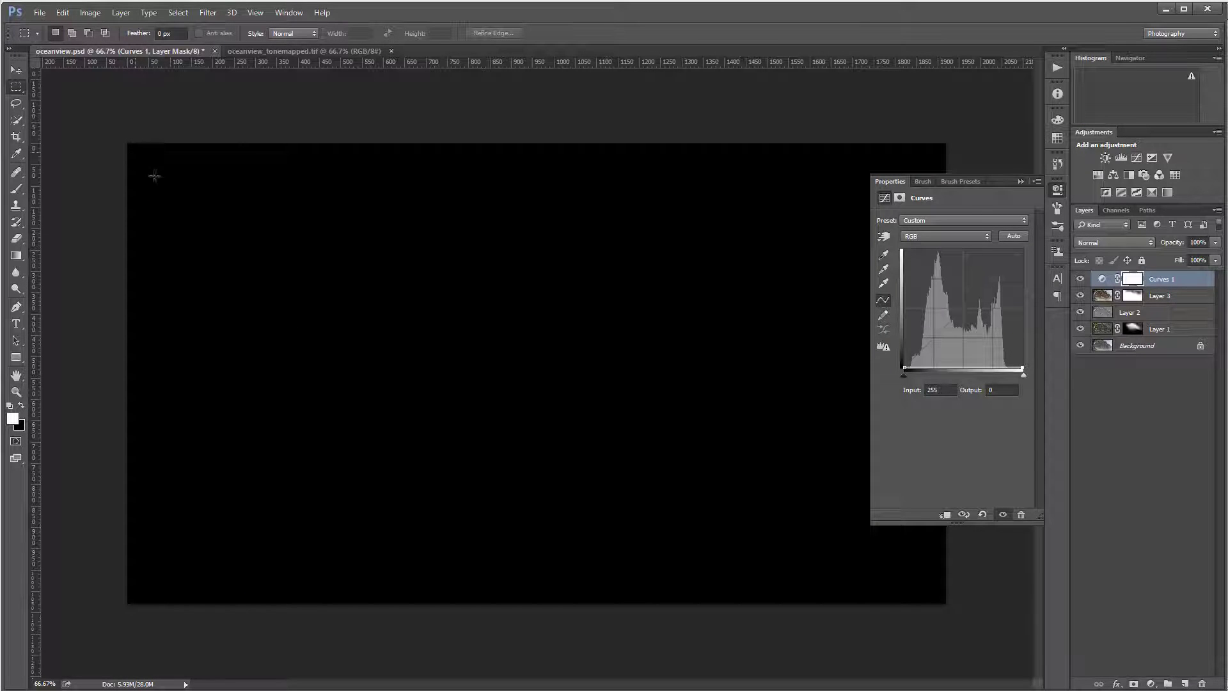
pyautogui.moveTo(134, 153); pyautogui.dragTo(938, 594)
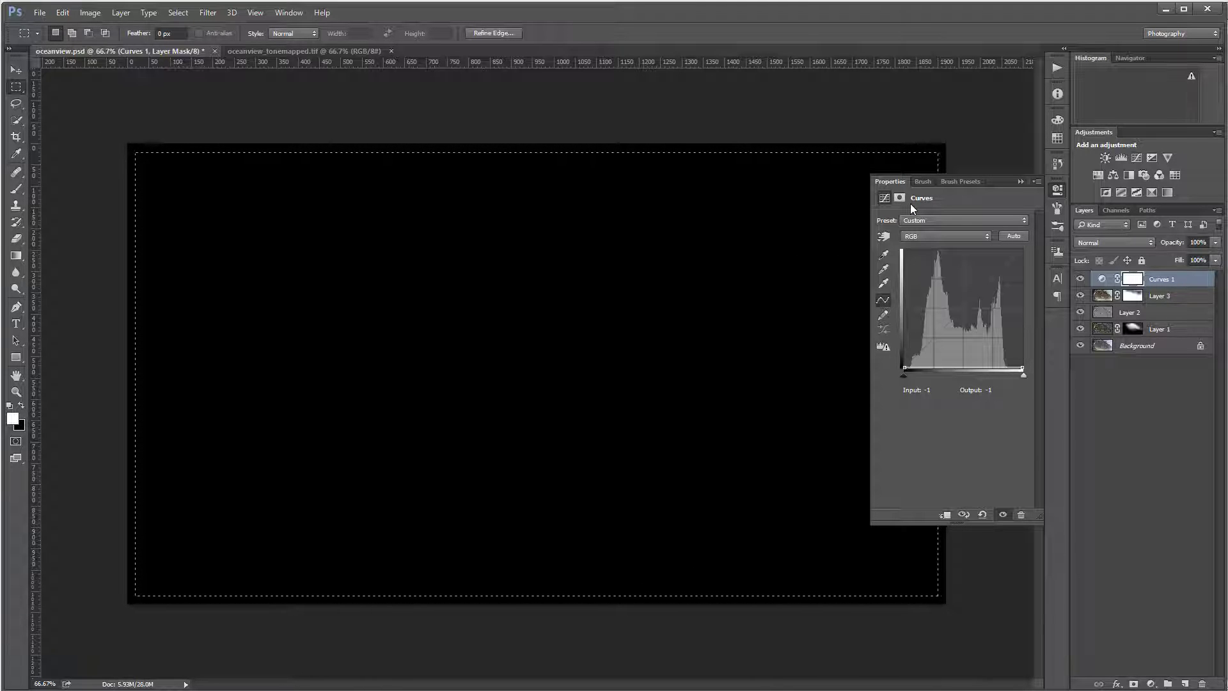
pyautogui.hotkey('ctrl', 'BackSpace')
pyautogui.hotkey('ctrl', 'd')
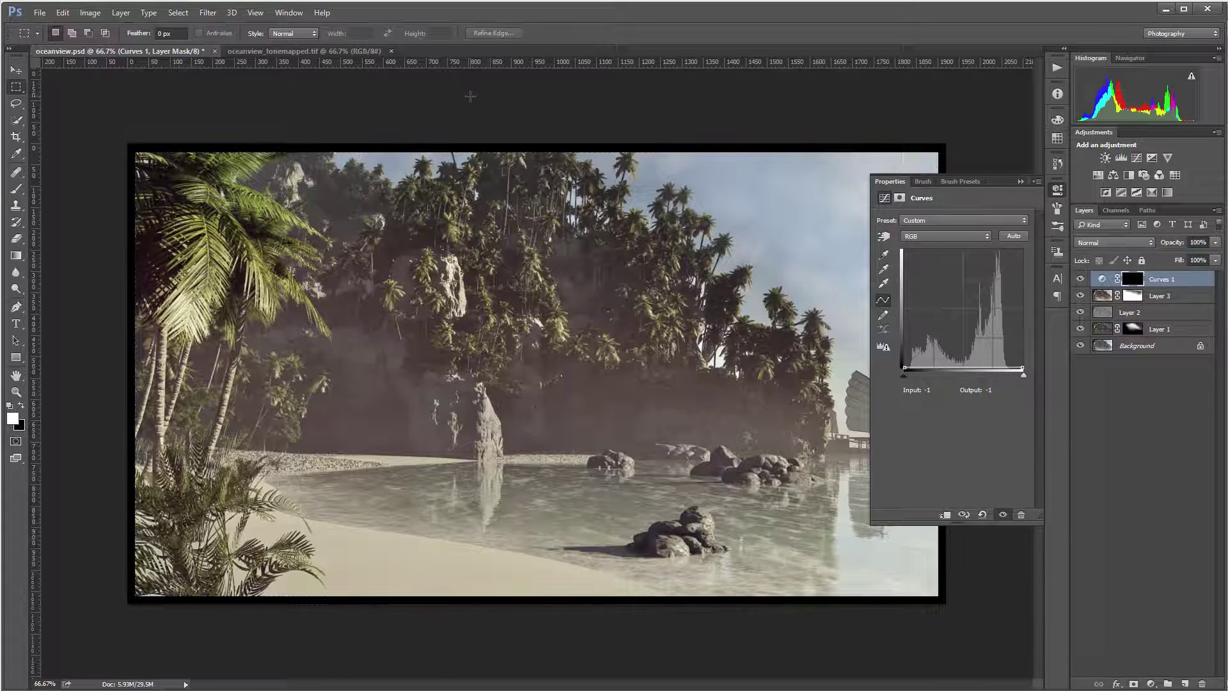
pyautogui.click(902, 198)
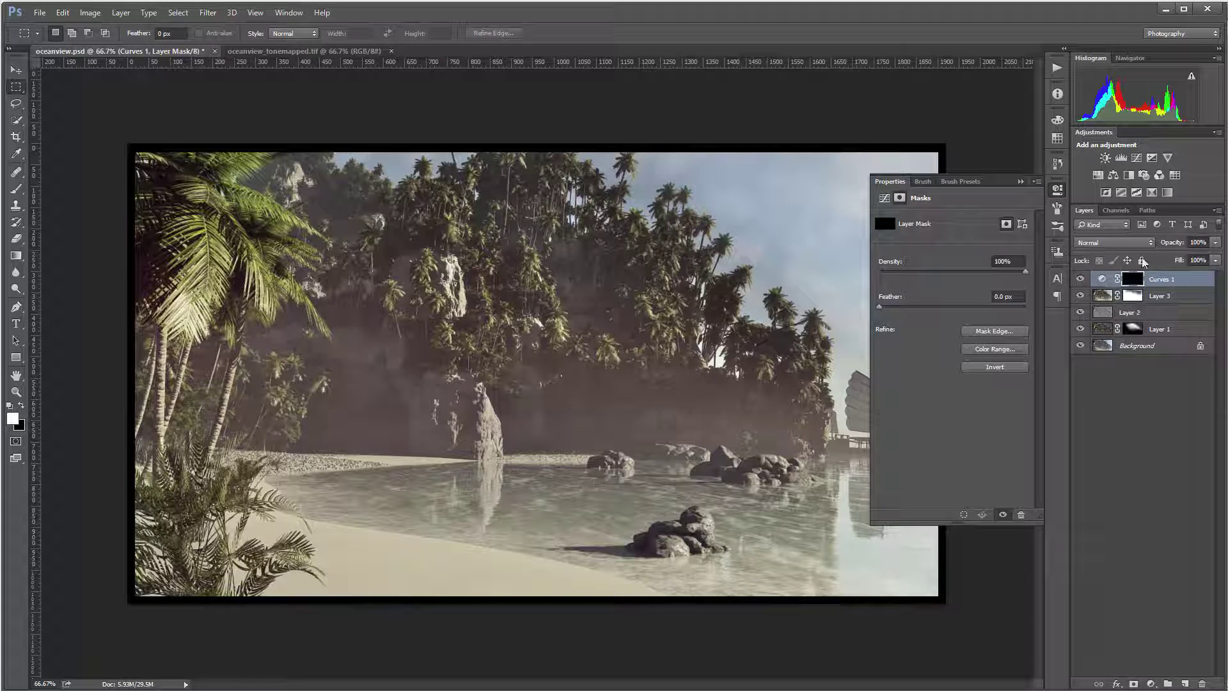
# Step: Feather the Curves 1 mask to 40.7 px, blend it in Soft Light, and compare it on and off
pyautogui.moveTo(889, 309); pyautogui.dragTo(954, 305)
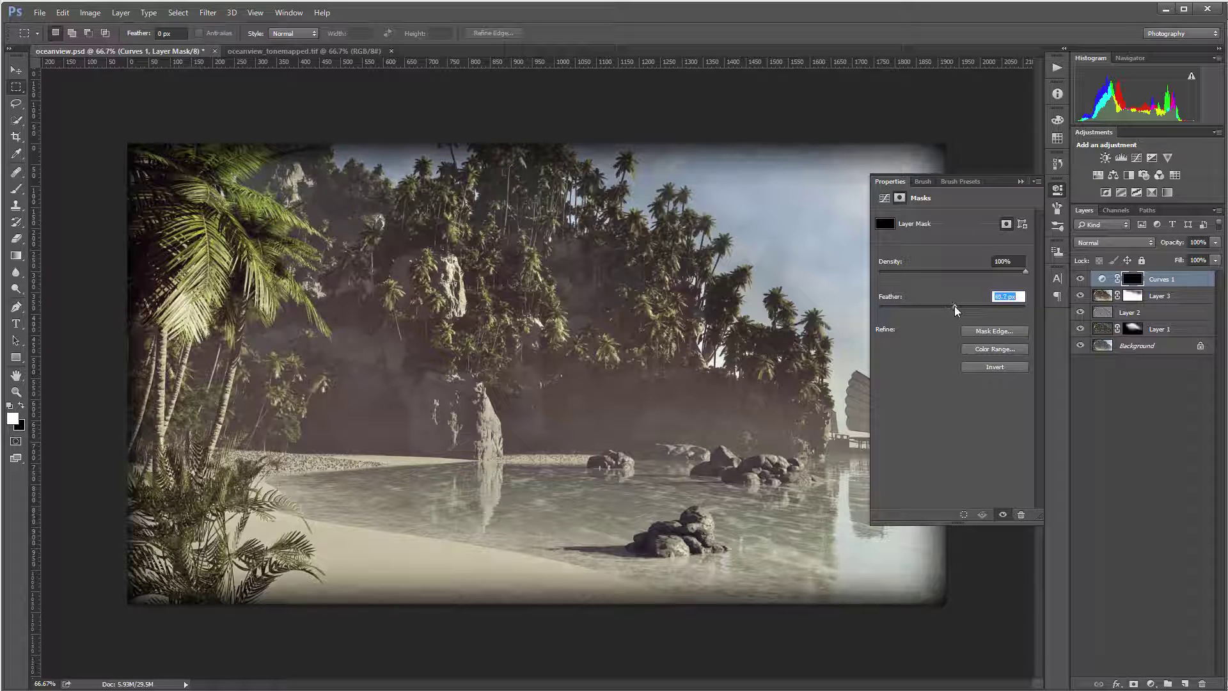
pyautogui.click(1114, 243)
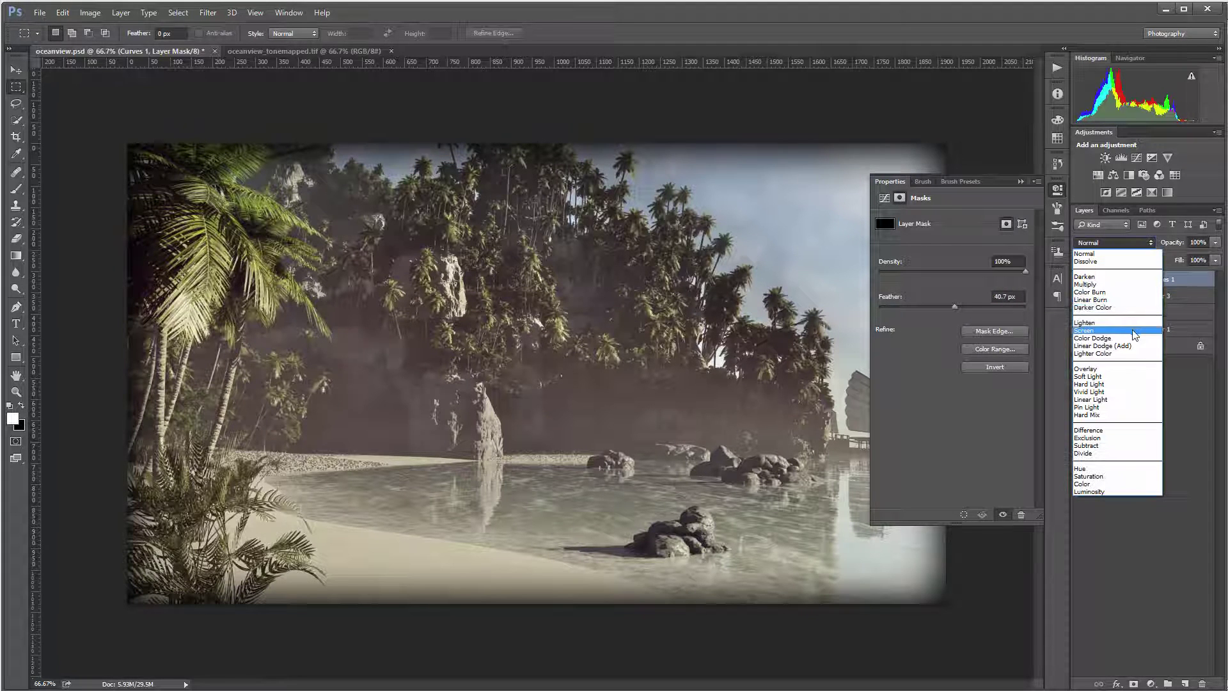
pyautogui.click(1138, 377)
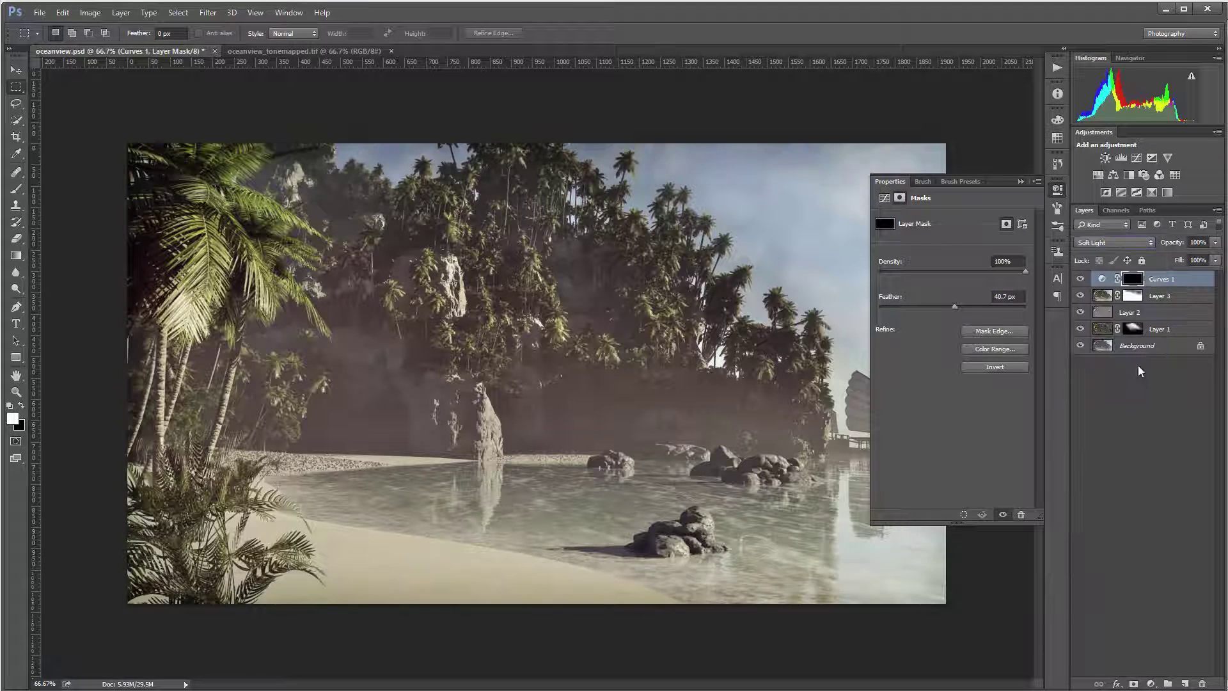
pyautogui.click(1058, 195)
pyautogui.click(1081, 280)
pyautogui.click(1081, 279)
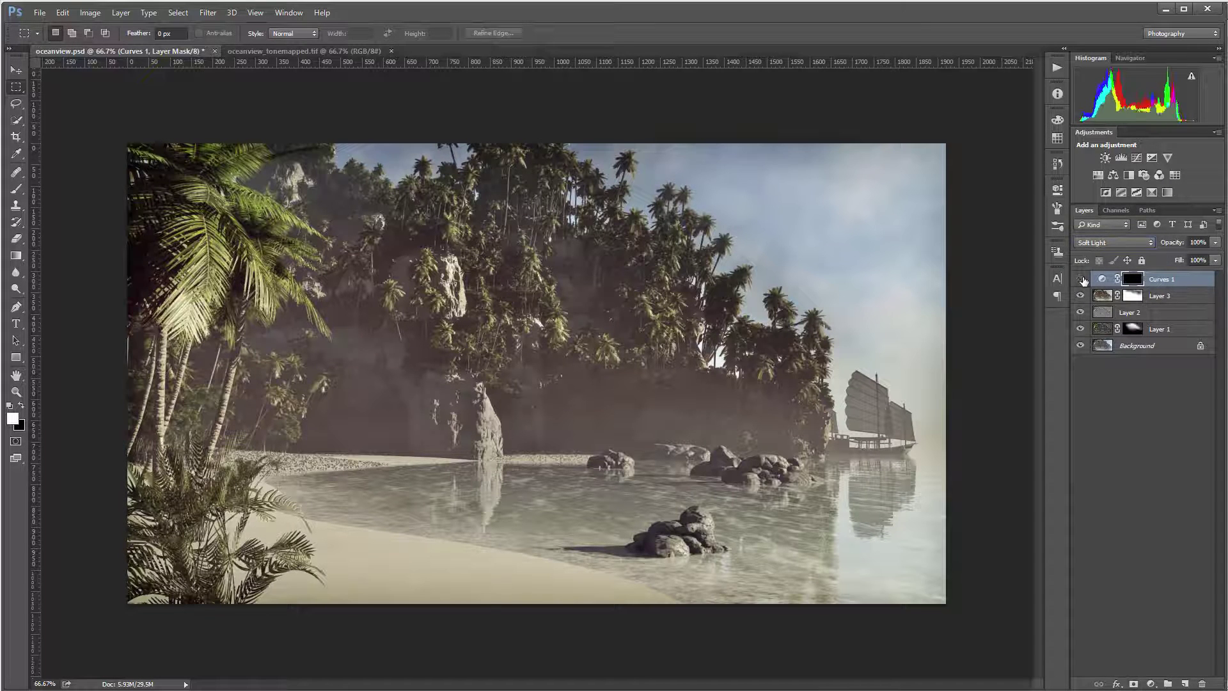
pyautogui.click(1081, 280)
pyautogui.click(1081, 279)
pyautogui.click(1081, 279)
pyautogui.click(1080, 279)
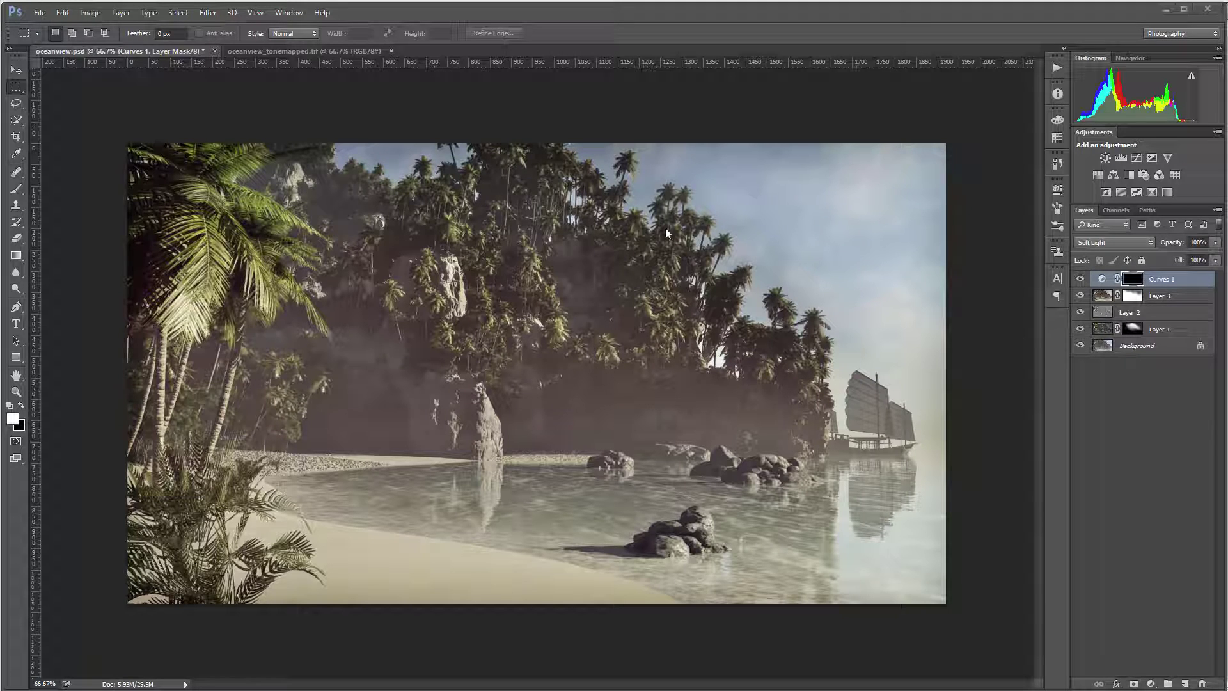
# Step: Create an empty Layer 4 above Layer 3 and set the Brush tool to the 1140 px preset
pyautogui.click(1191, 300)
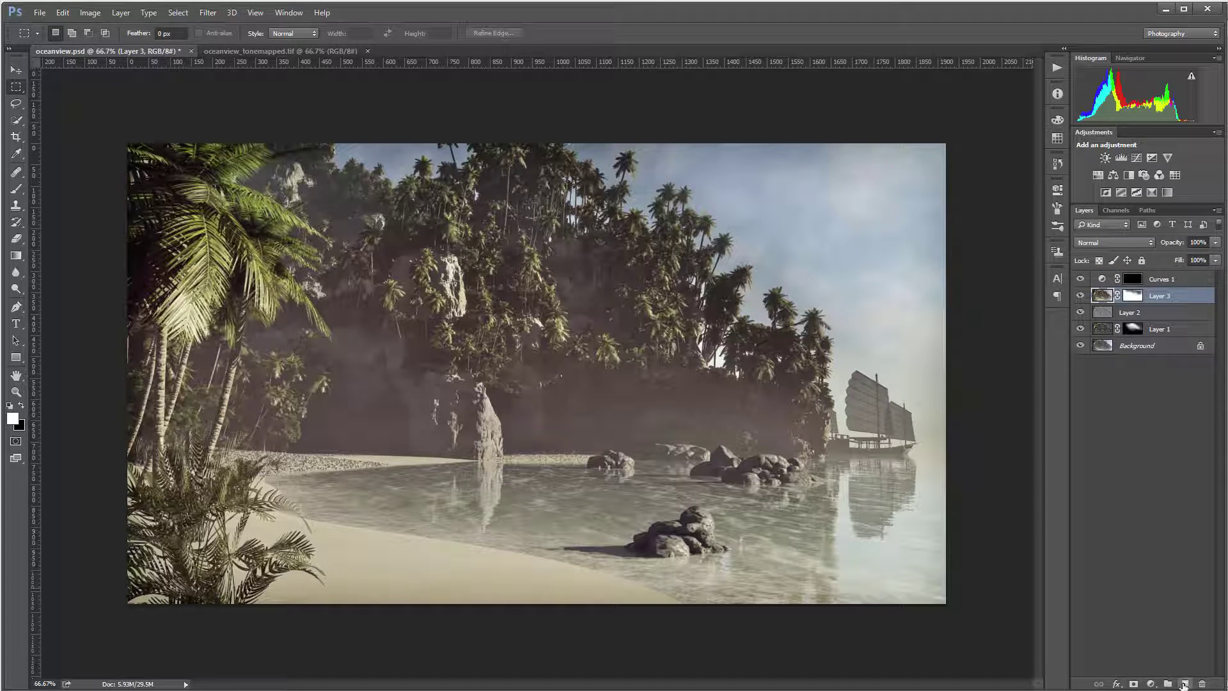
pyautogui.click(1184, 685)
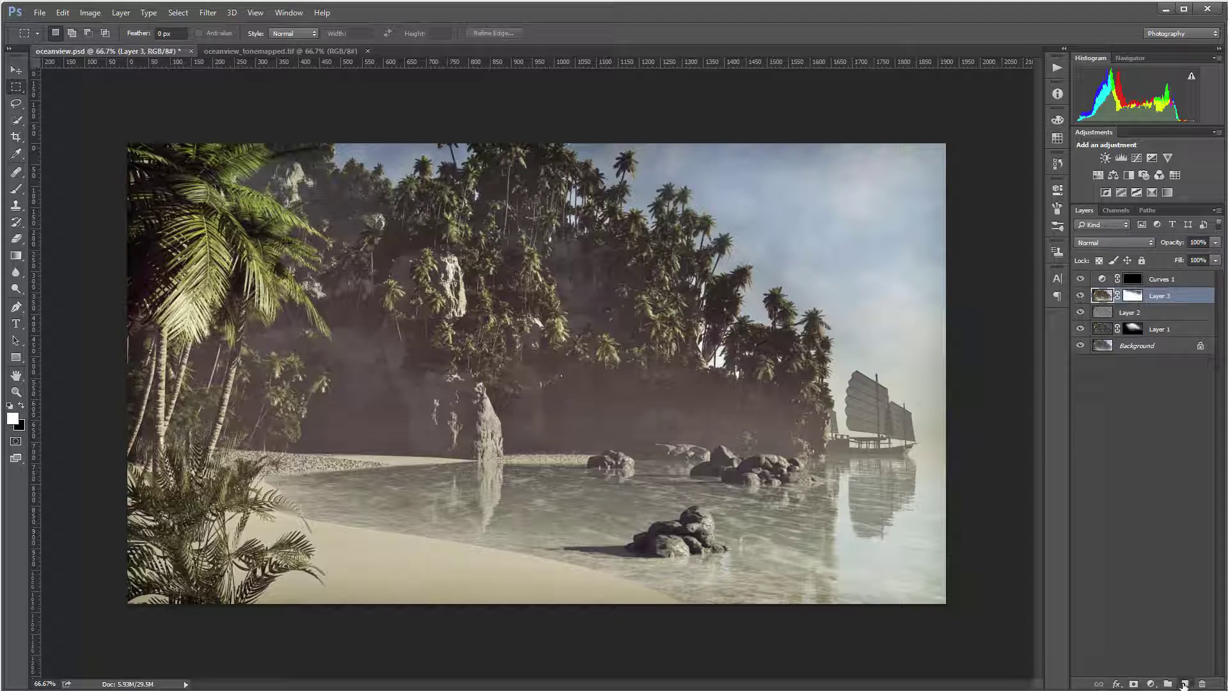
pyautogui.click(16, 188)
pyautogui.rightClick(647, 346)
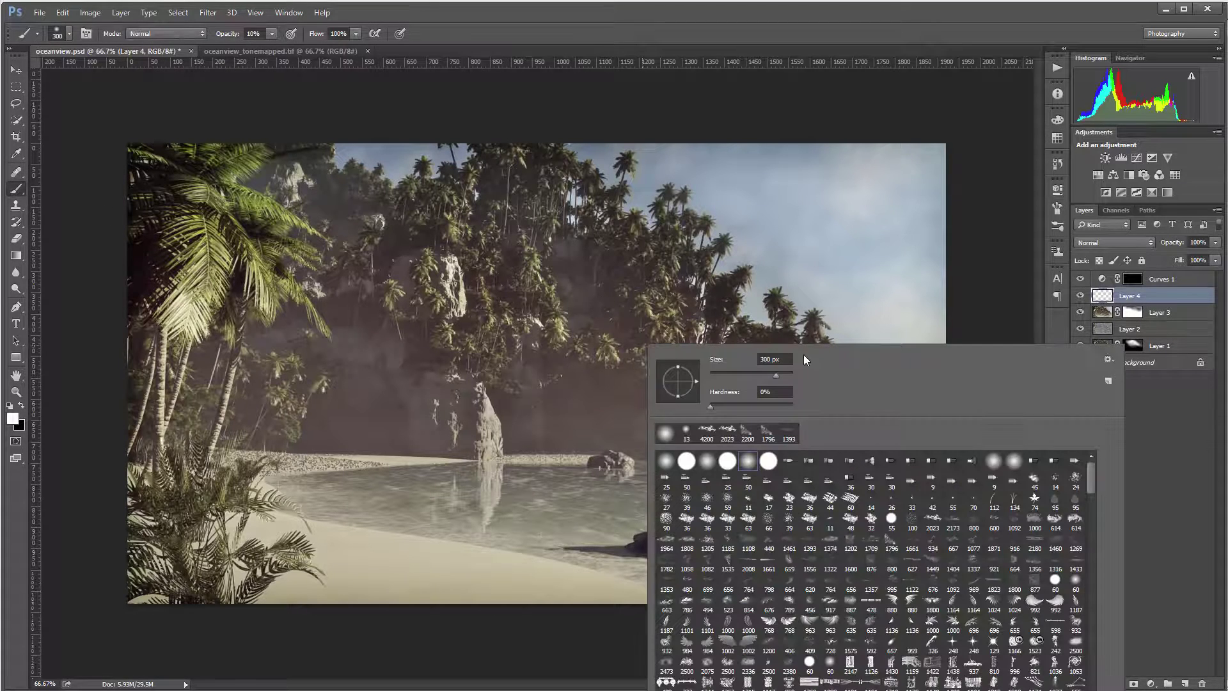
pyautogui.moveTo(1086, 486); pyautogui.dragTo(1102, 686)
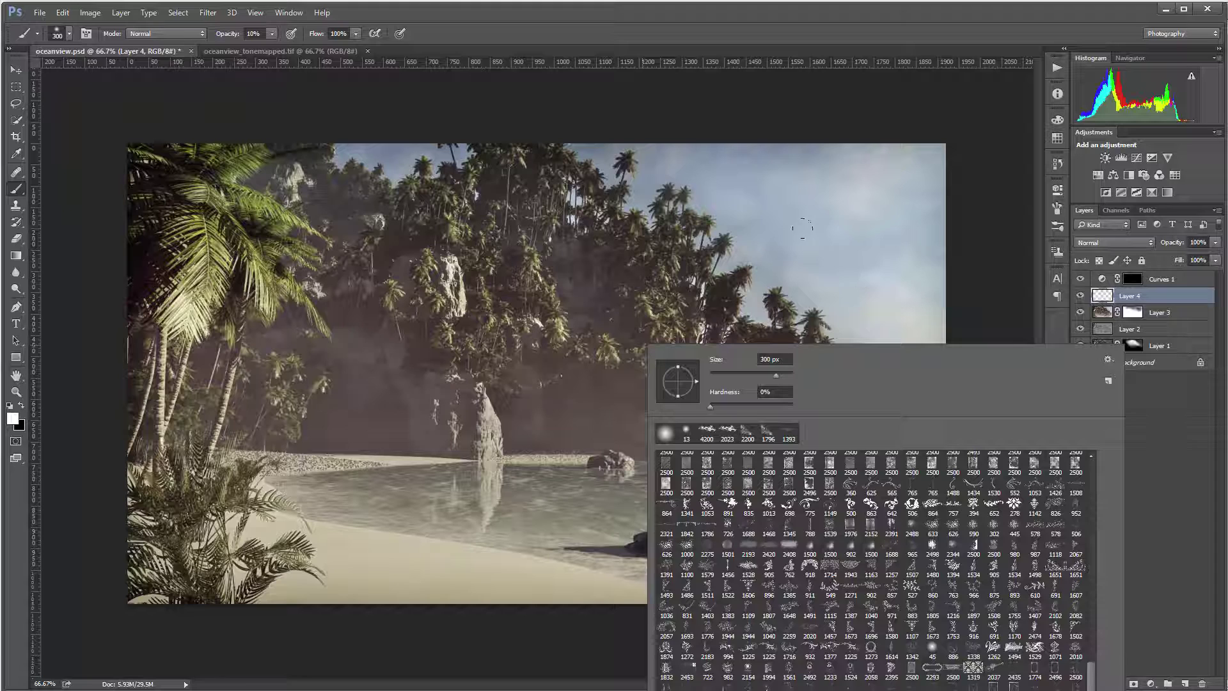
pyautogui.rightClick(501, 179)
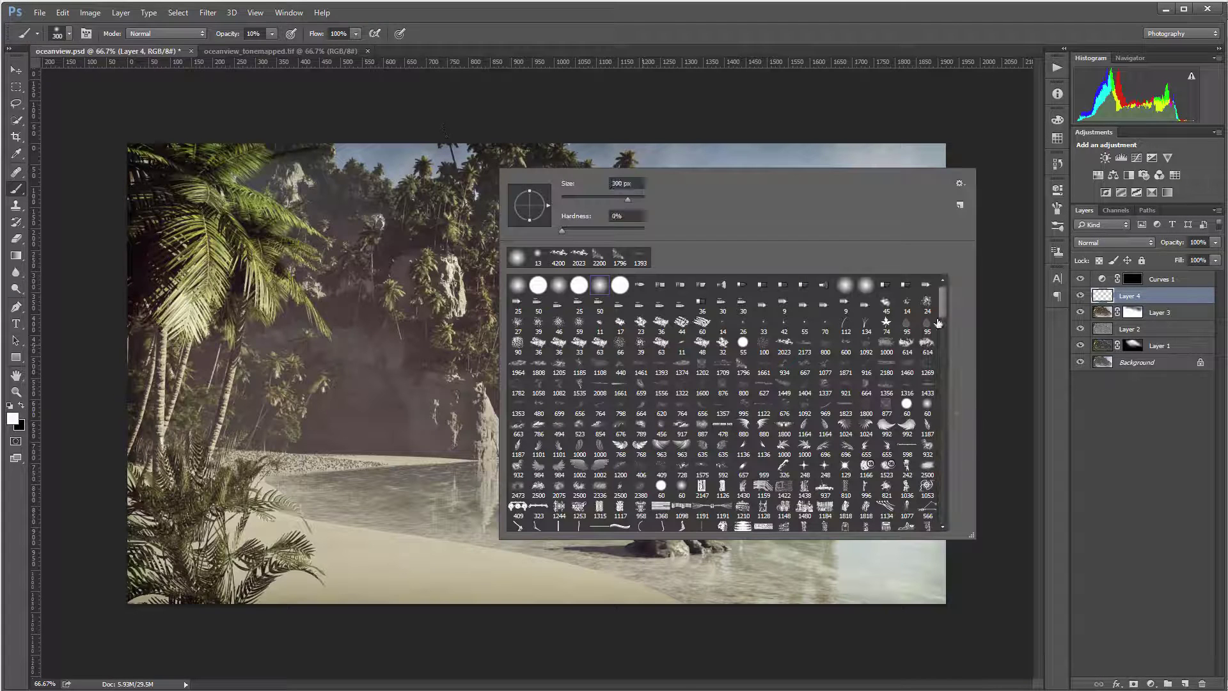
pyautogui.moveTo(942, 297)
pyautogui.mouseDown()
pyautogui.moveTo(971, 556)
pyautogui.moveTo(949, 476)
pyautogui.mouseUp()
pyautogui.click(720, 369)
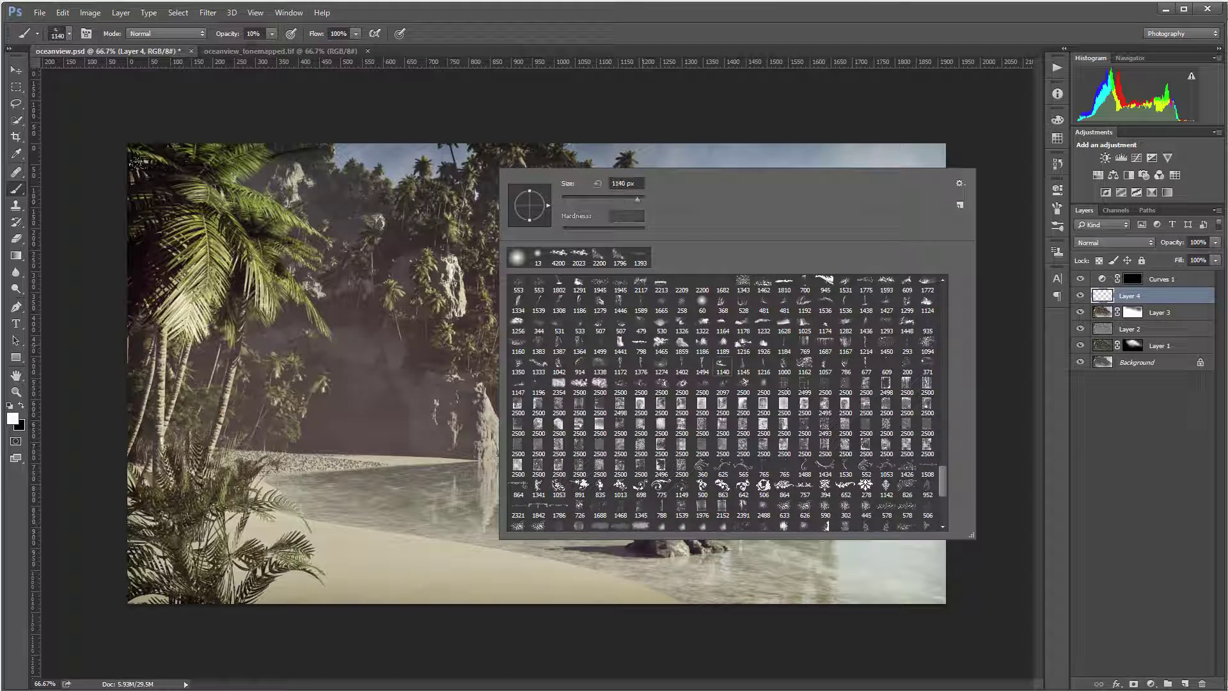
pyautogui.press('Return')
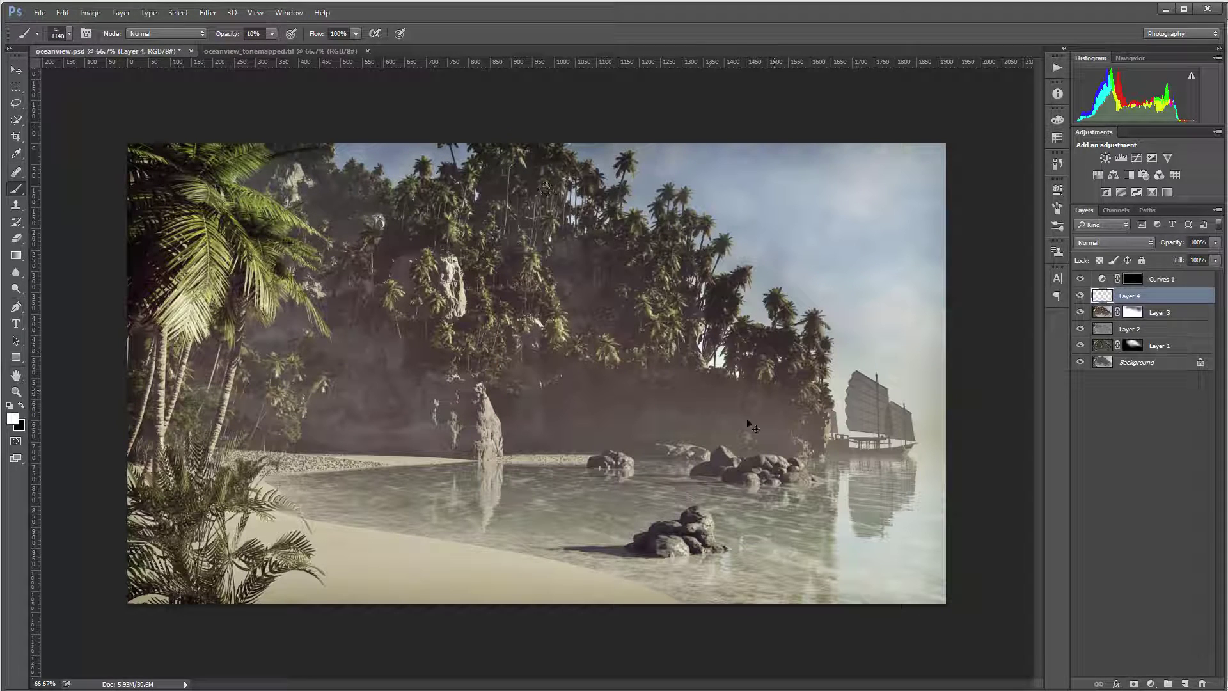
# Step: Set the brush to 100% opacity and 125 px, sample the beige shore colour, and lighten the front rock's tip
pyautogui.scroll(2, 782, 417)
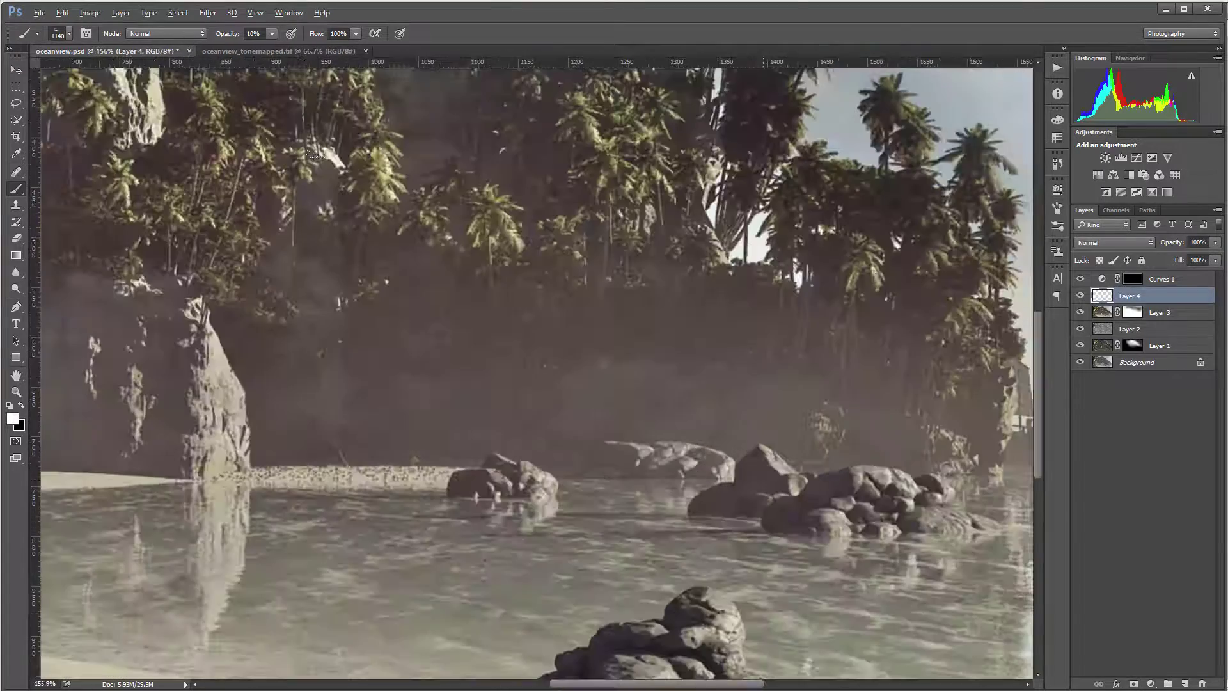
pyautogui.scroll(-3, 783, 417)
pyautogui.scroll(2, 782, 417)
pyautogui.scroll(3, 782, 417)
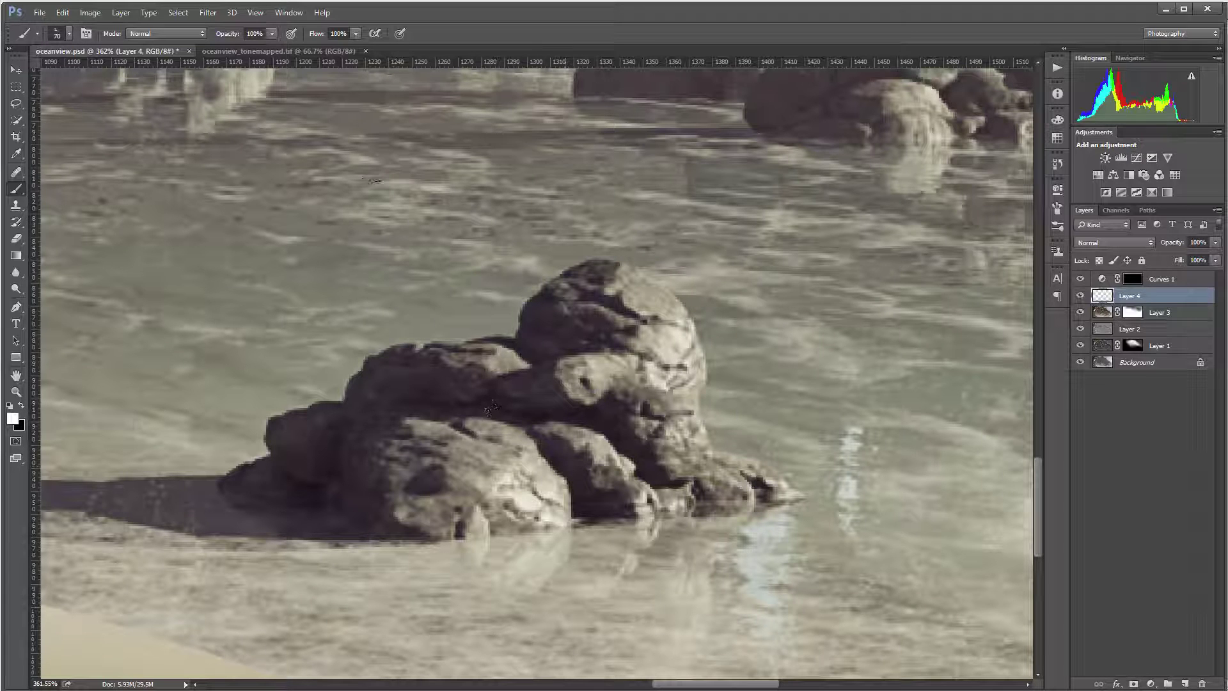
pyautogui.press('0')
pyautogui.press(']')
pyautogui.press(']')
pyautogui.press(']')
pyautogui.press(']')
pyautogui.keyDown('alt'); pyautogui.click(191, 566); pyautogui.keyUp('alt')
pyautogui.moveTo(709, 333); pyautogui.dragTo(680, 343)
pyautogui.moveTo(771, 445); pyautogui.dragTo(847, 413)
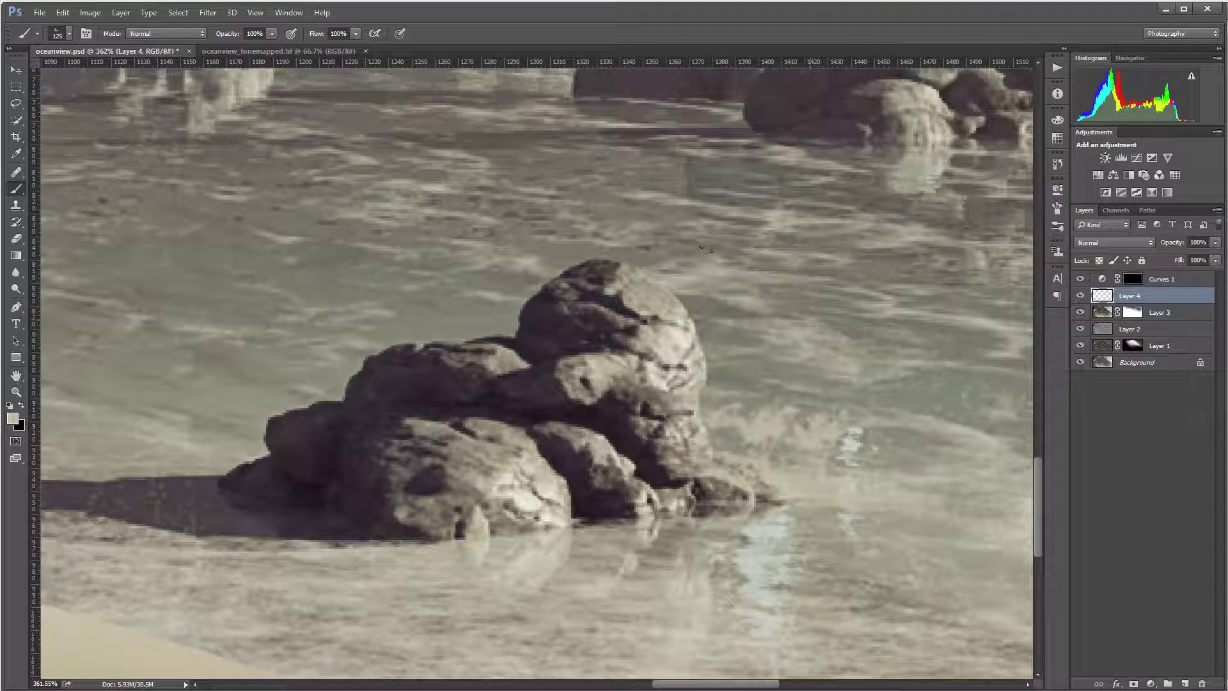
pyautogui.hotkey('ctrl', 'alt', 'z')
pyautogui.hotkey('ctrl', 'alt', 'z')
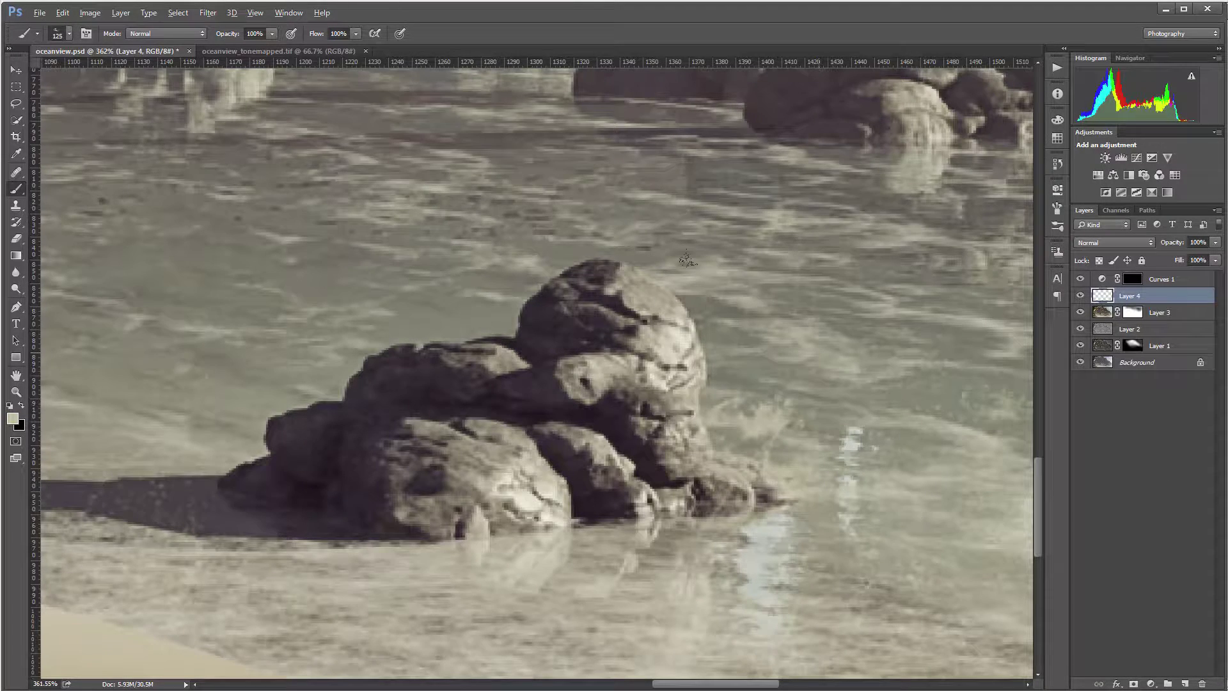
# Step: Restore the splash patch beside the rock and try the 1353 px splash brush, undoing its oversized stamp
pyautogui.scroll(-4, 672, 251)
pyautogui.scroll(2, 857, 358)
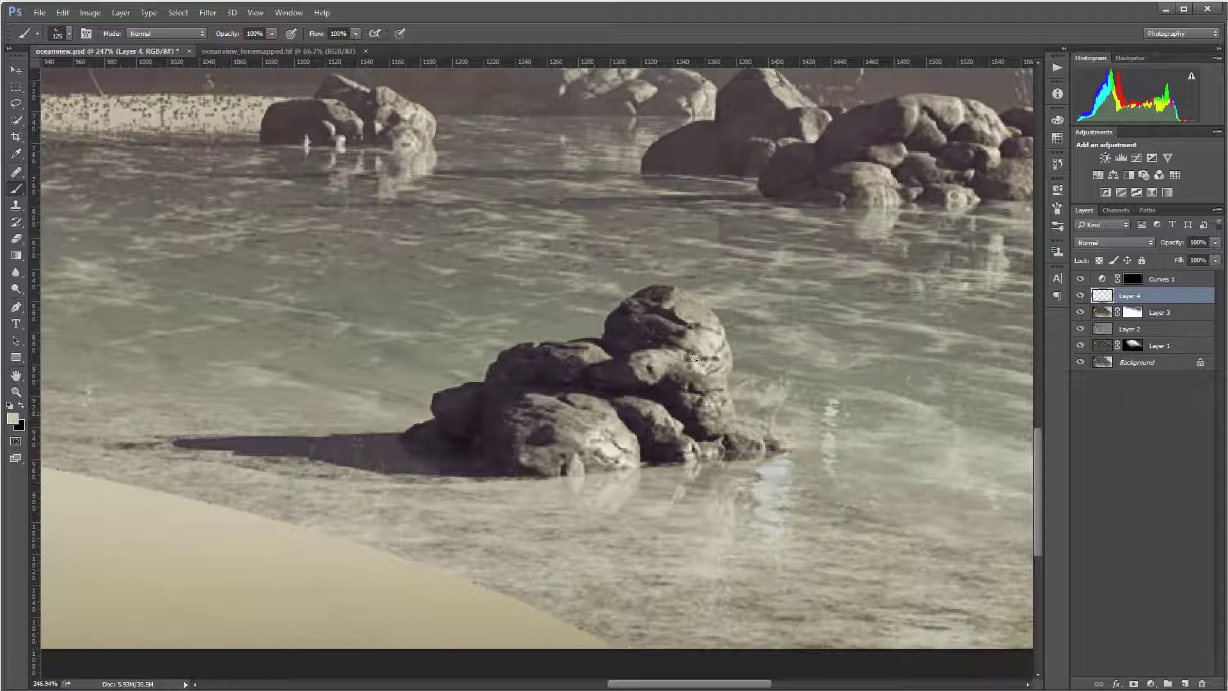
pyautogui.hotkey('ctrl', 'shift', 'z')
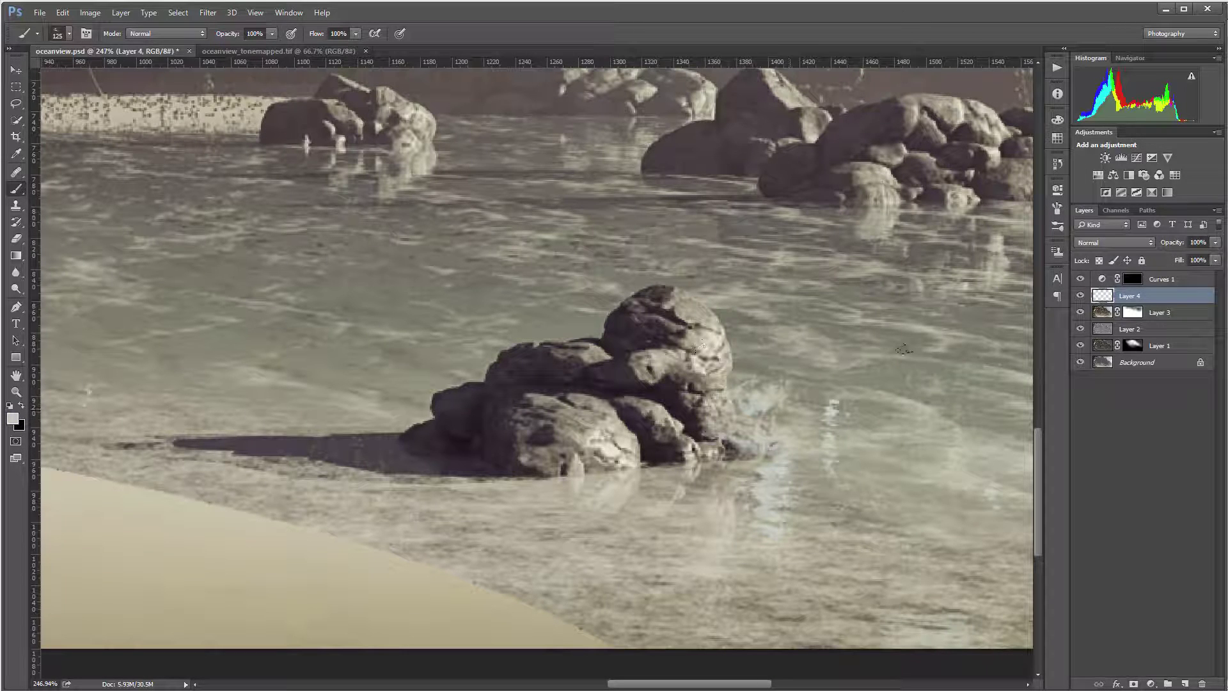
pyautogui.rightClick(781, 263)
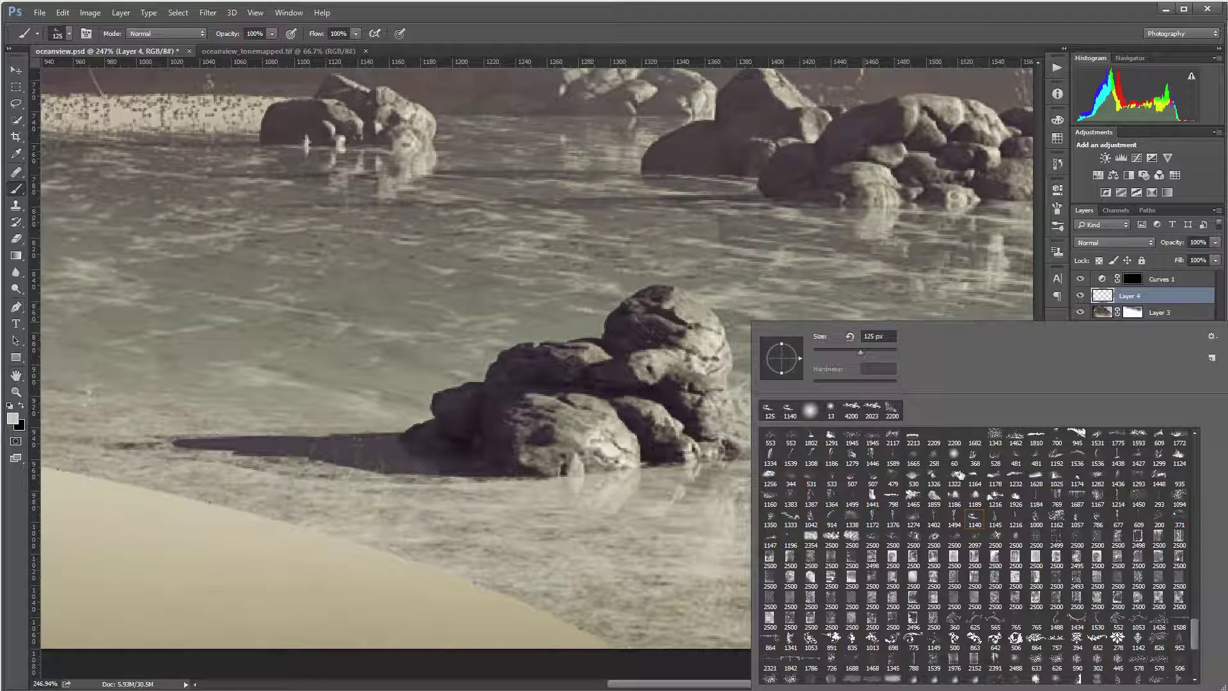
pyautogui.click(792, 517)
pyautogui.press('Return')
pyautogui.click(469, 212)
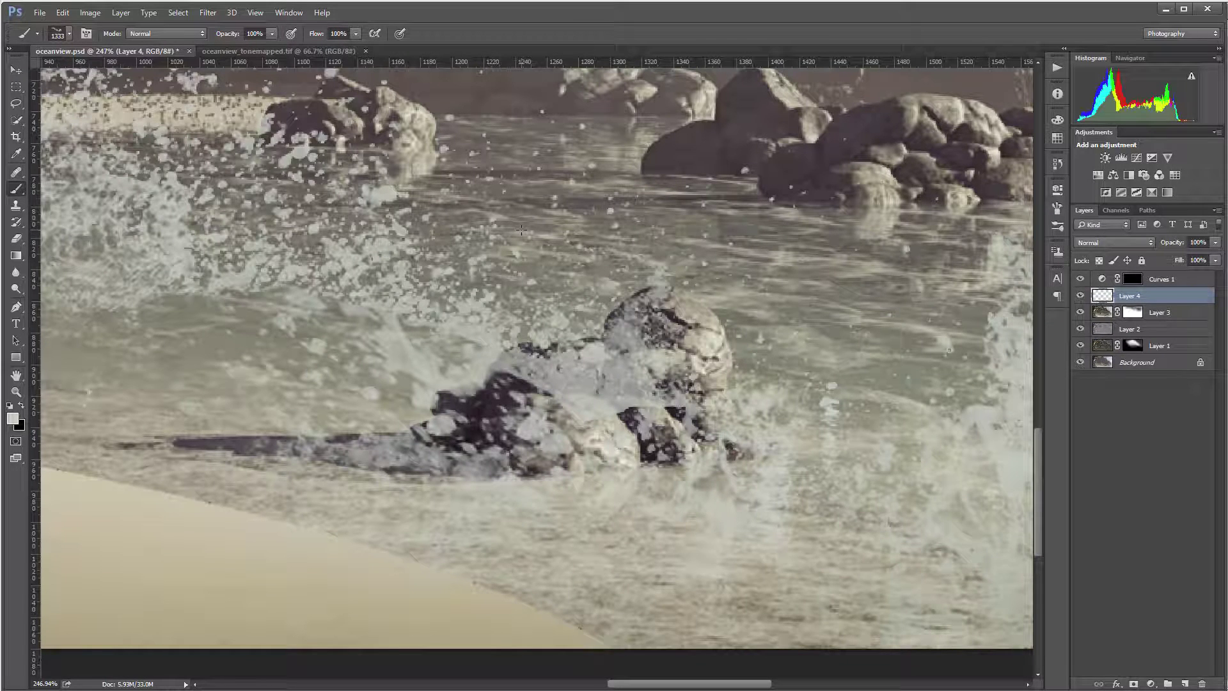
pyautogui.hotkey('ctrl', 'z')
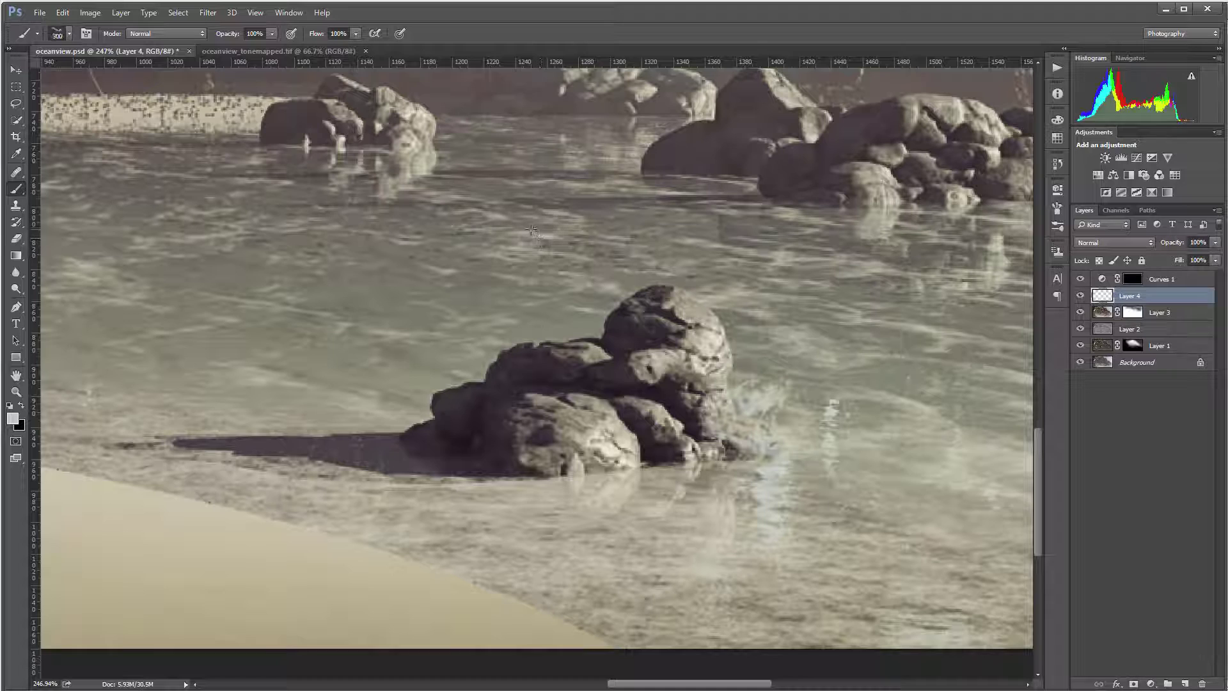
# Step: Stamp a misty splash over the right back rock group with the brush shrunk to 150 px
pyautogui.press('[')
pyautogui.moveTo(858, 288); pyautogui.dragTo(562, 357)
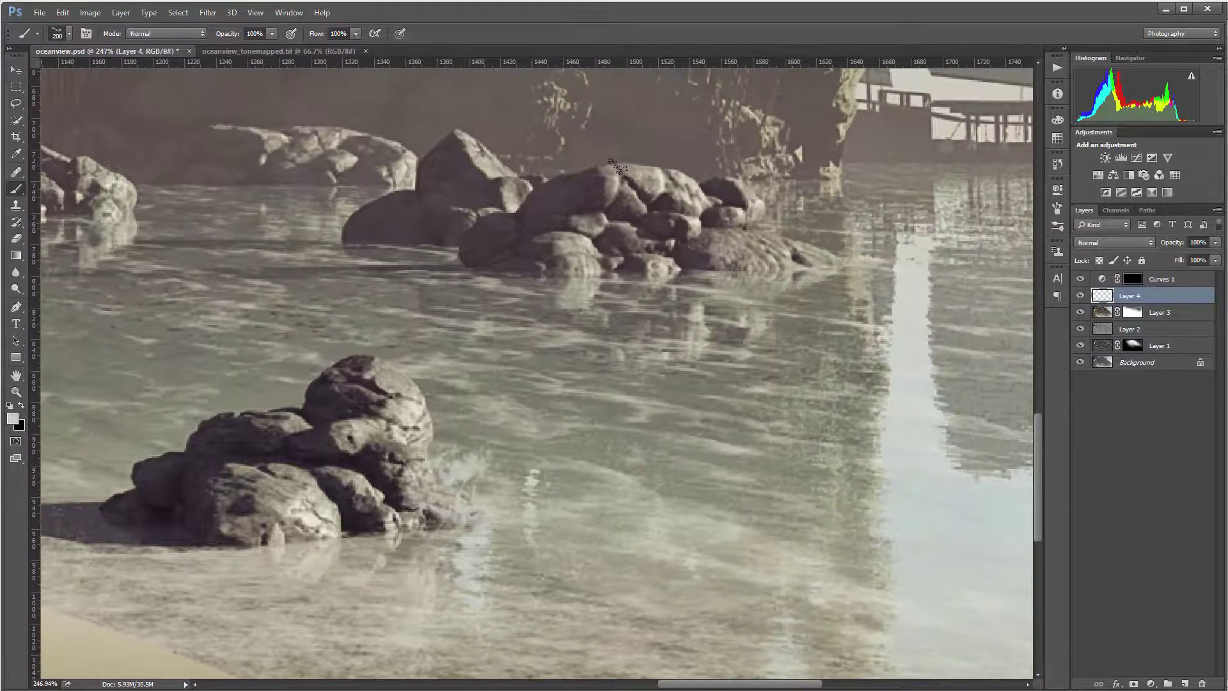
pyautogui.click(562, 167)
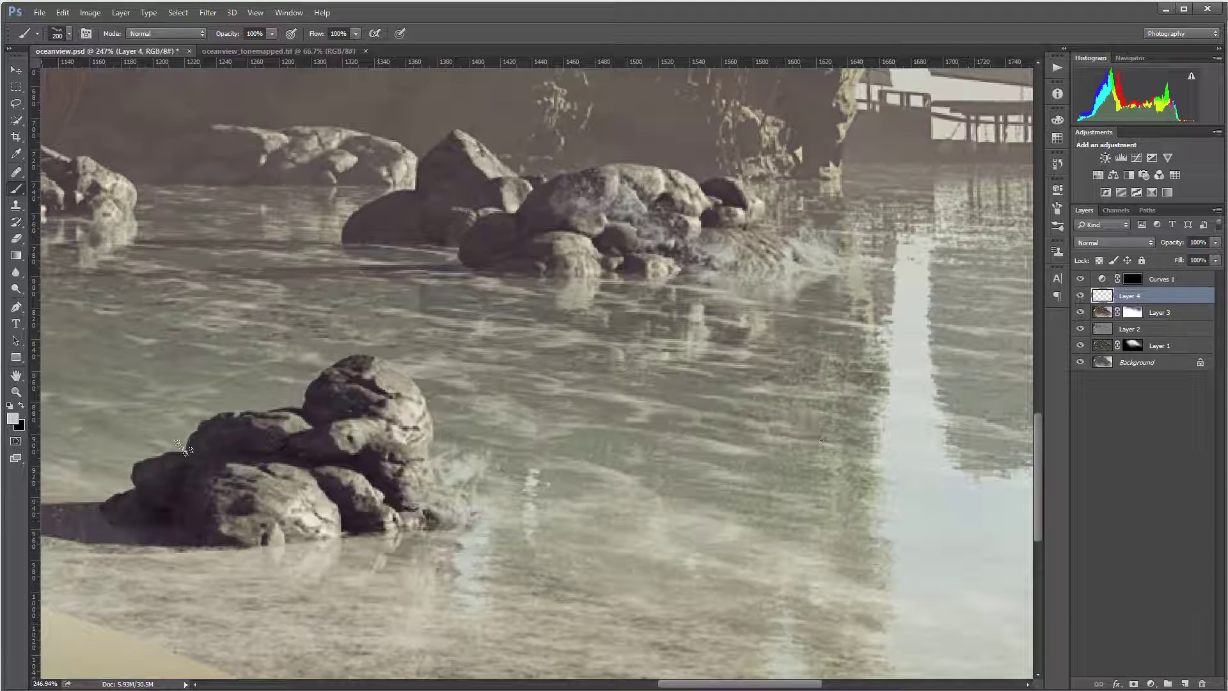
pyautogui.hotkey('ctrl', 'z')
pyautogui.click(82, 454)
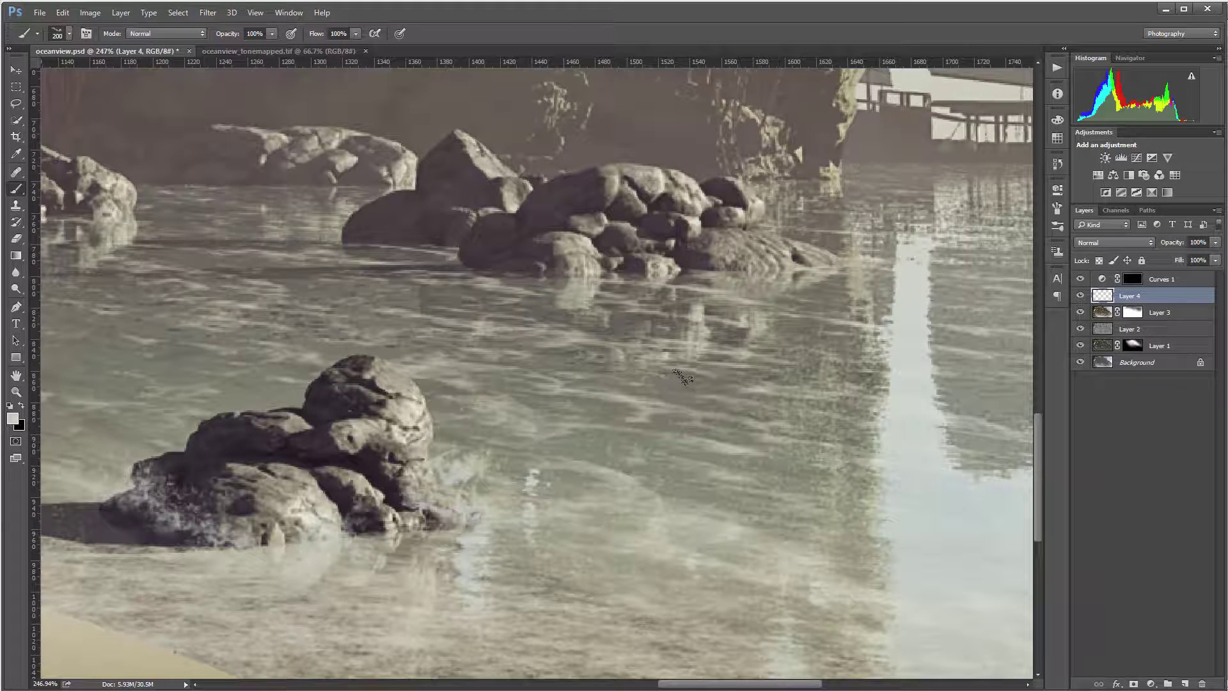
pyautogui.hotkey('ctrl', 'z')
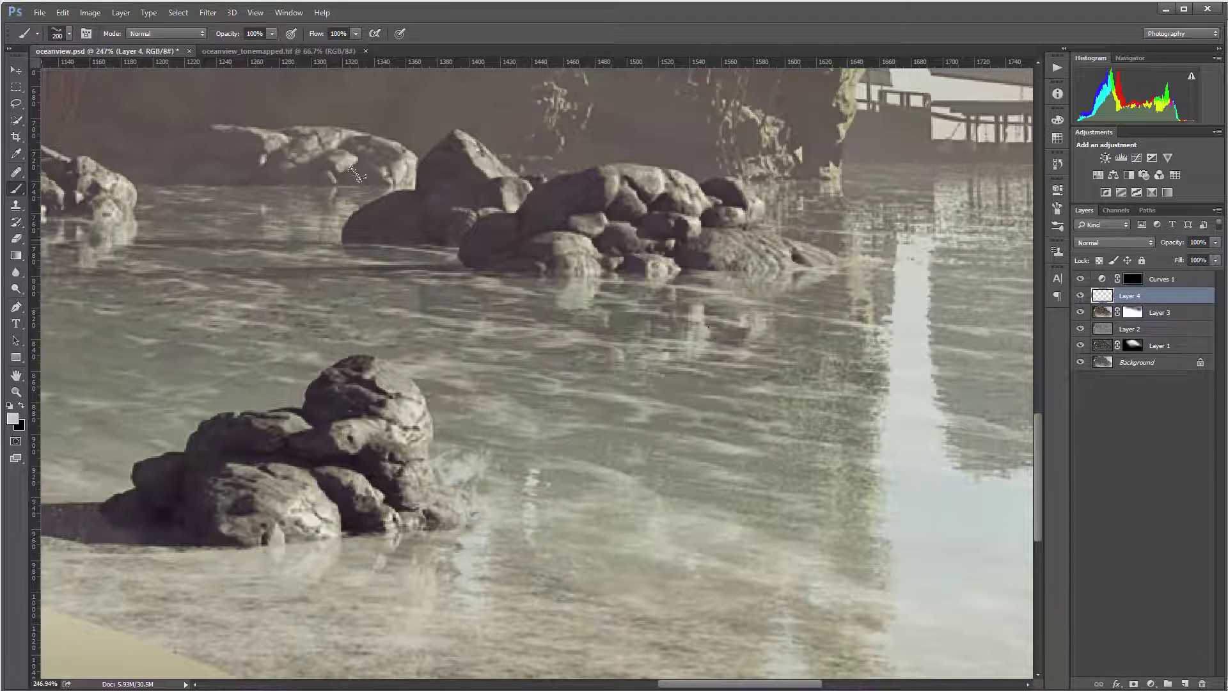
pyautogui.press('[')
pyautogui.press('[')
pyautogui.click(630, 192)
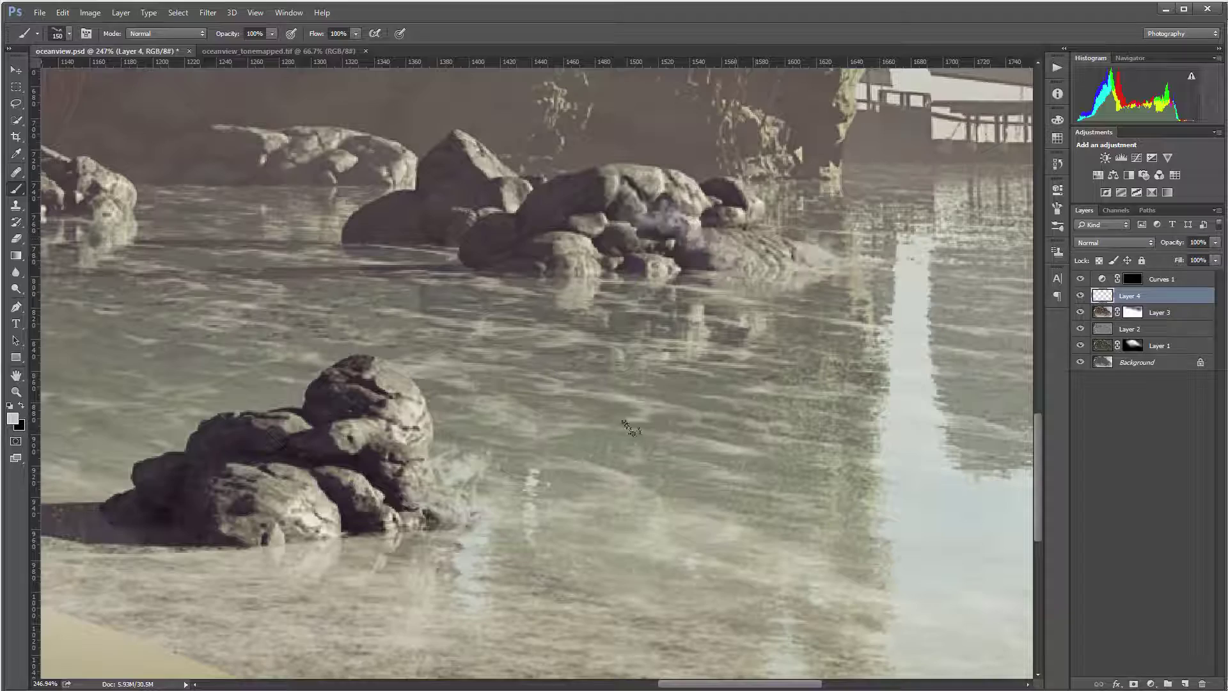
pyautogui.scroll(-6, 630, 429)
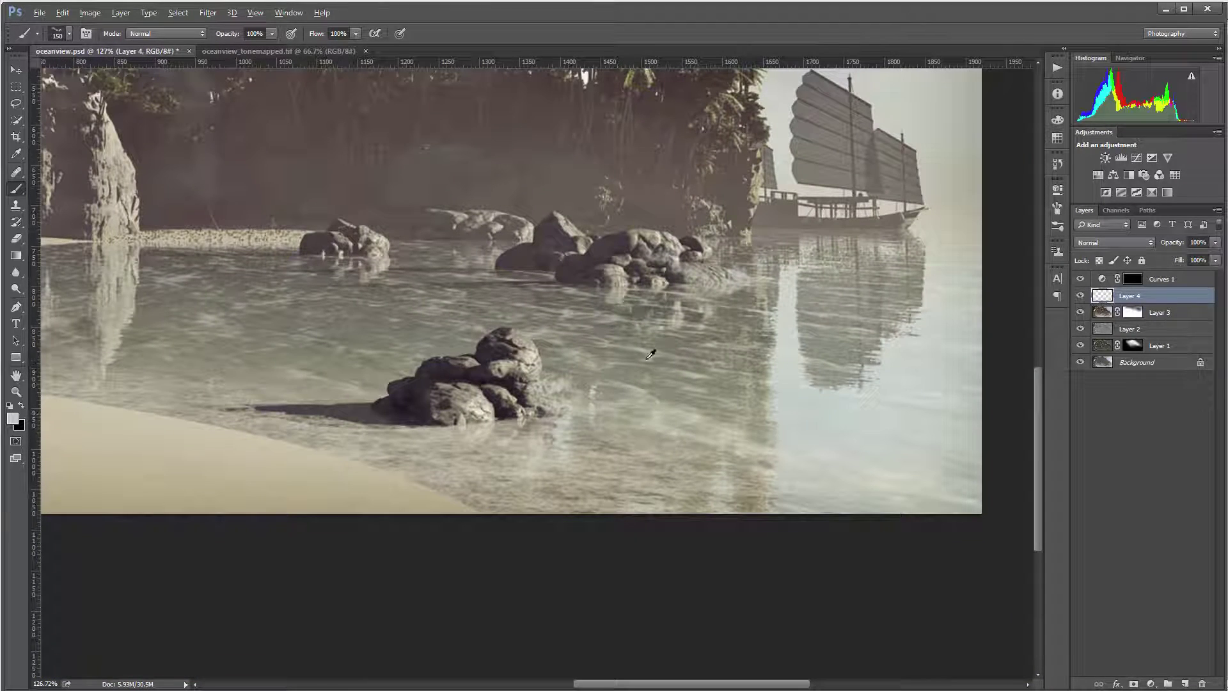
# Step: Try a large haze dab with the 2180 px brush preset, then undo it
pyautogui.scroll(2, 617, 291)
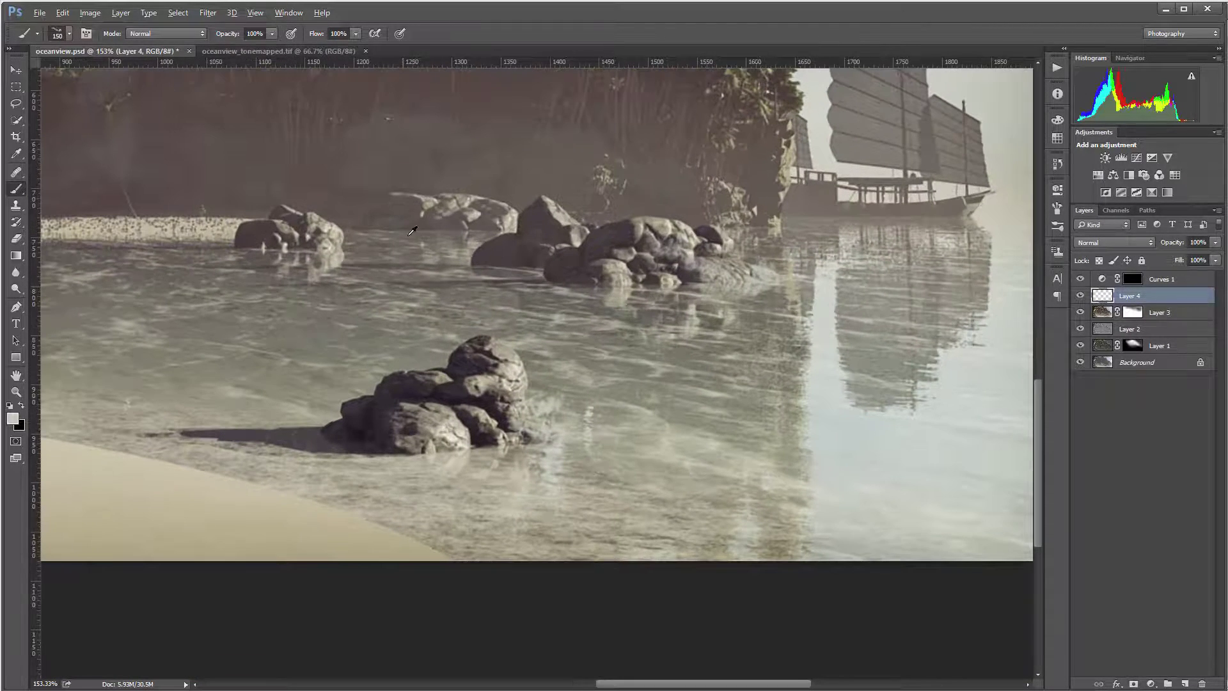
pyautogui.scroll(-3, 317, 236)
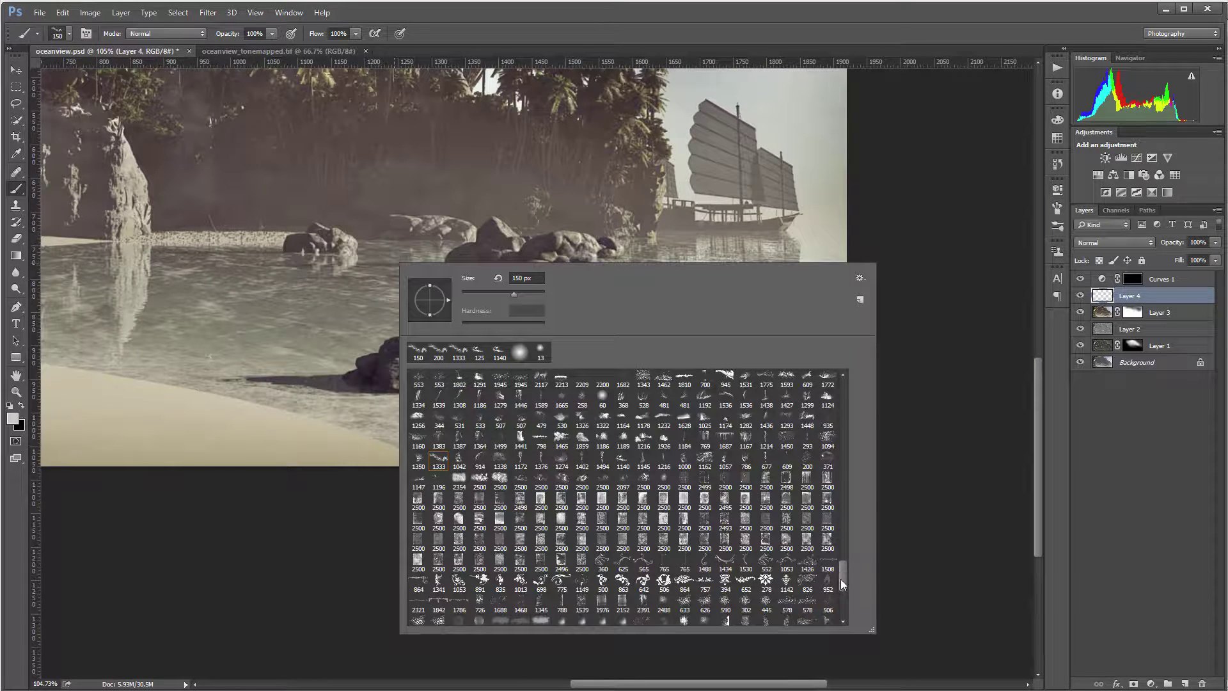
pyautogui.moveTo(840, 578); pyautogui.dragTo(839, 390)
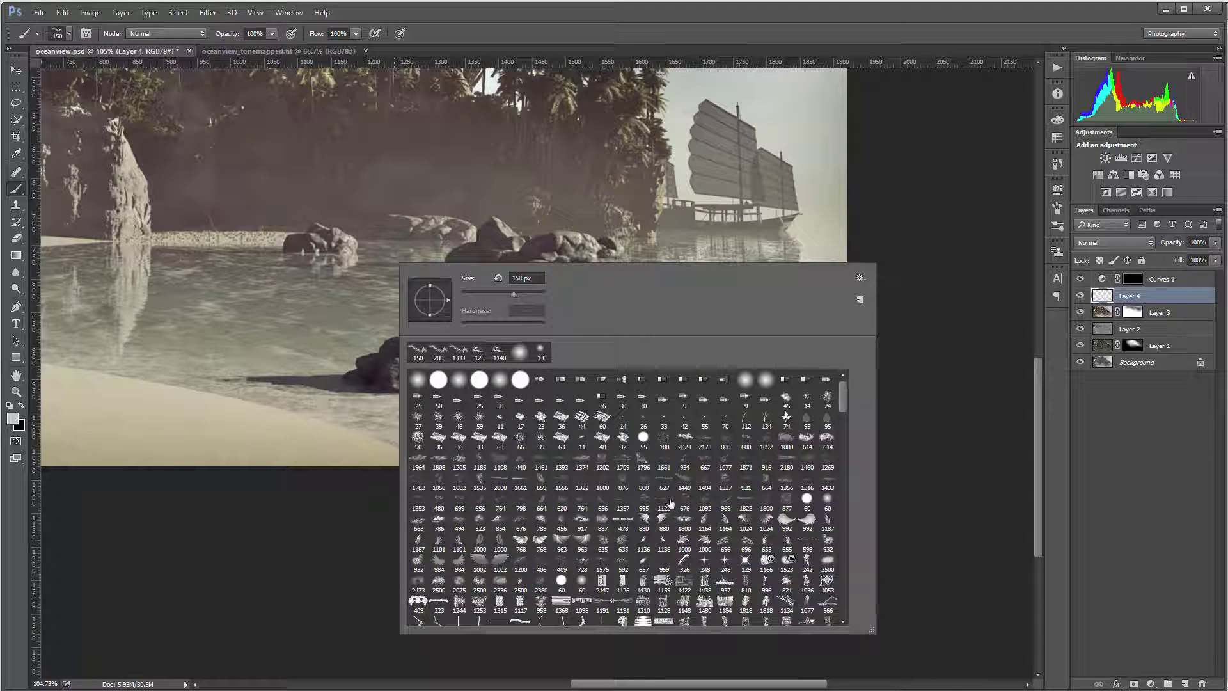
pyautogui.click(786, 458)
pyautogui.click(408, 255)
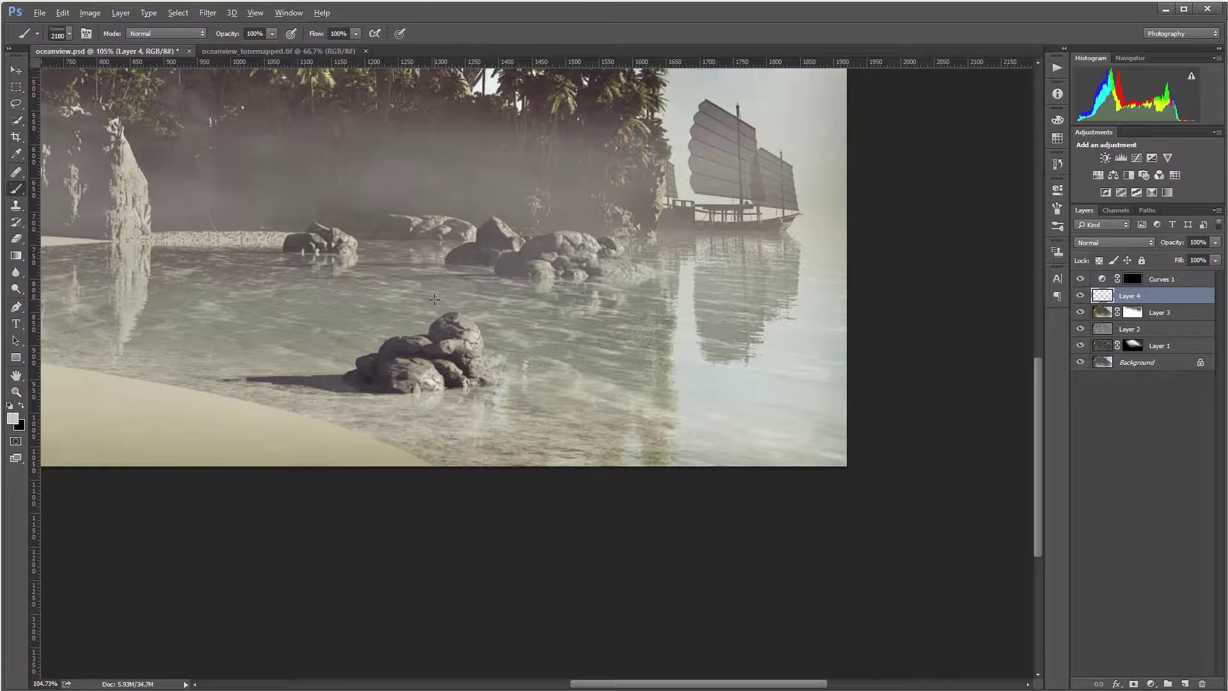
pyautogui.scroll(-4, 434, 298)
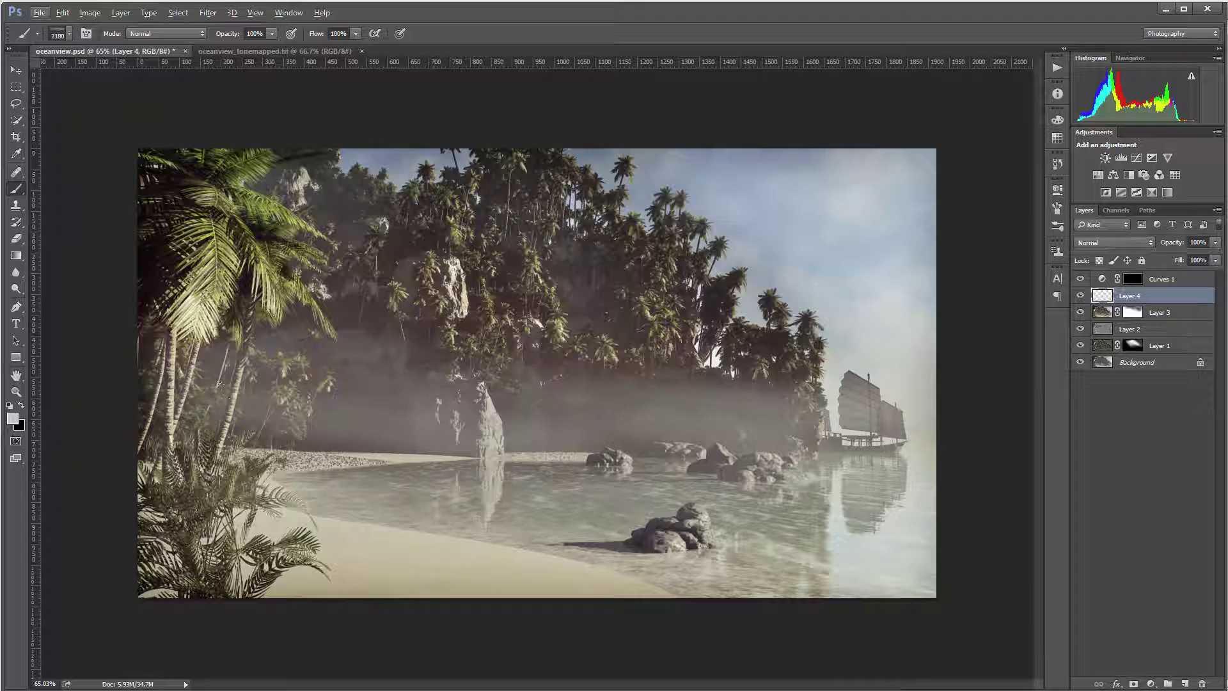
pyautogui.hotkey('ctrl', 'z')
# Step: Dab soft white mist with a 900 px brush over the lower water, left beach and rocks near the ship
pyautogui.press('[')
pyautogui.press('[')
pyautogui.press('[')
pyautogui.press('[')
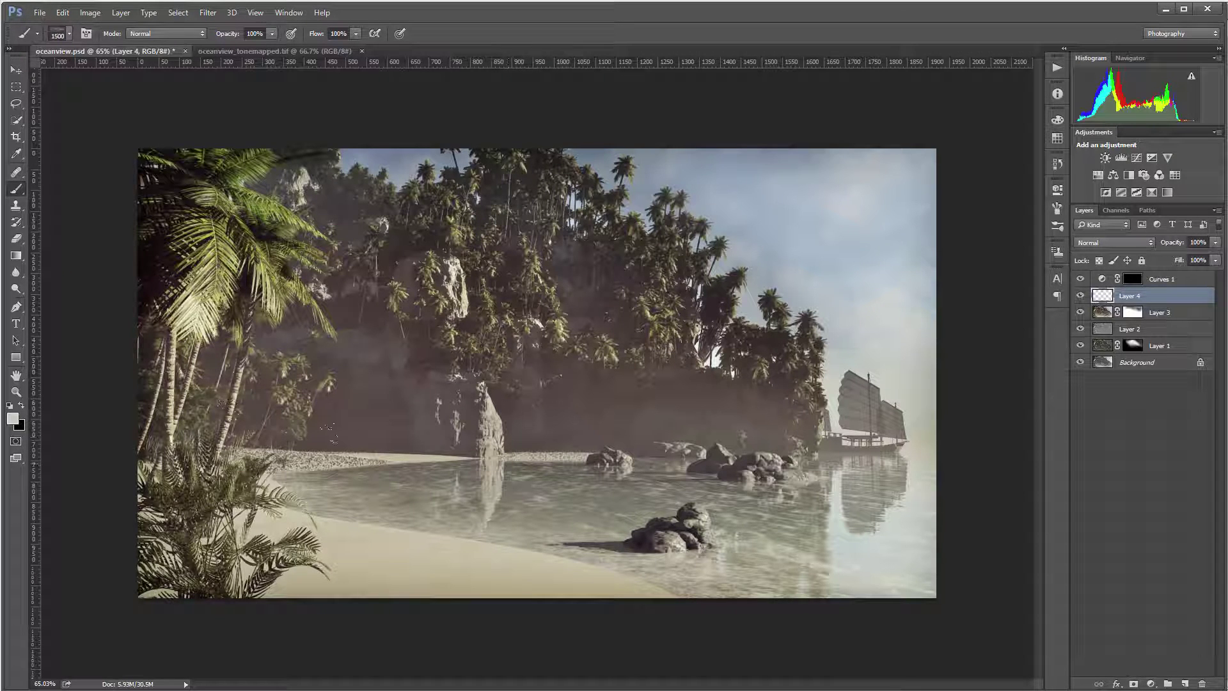
pyautogui.press('[')
pyautogui.press('[')
pyautogui.press('[')
pyautogui.click(493, 446)
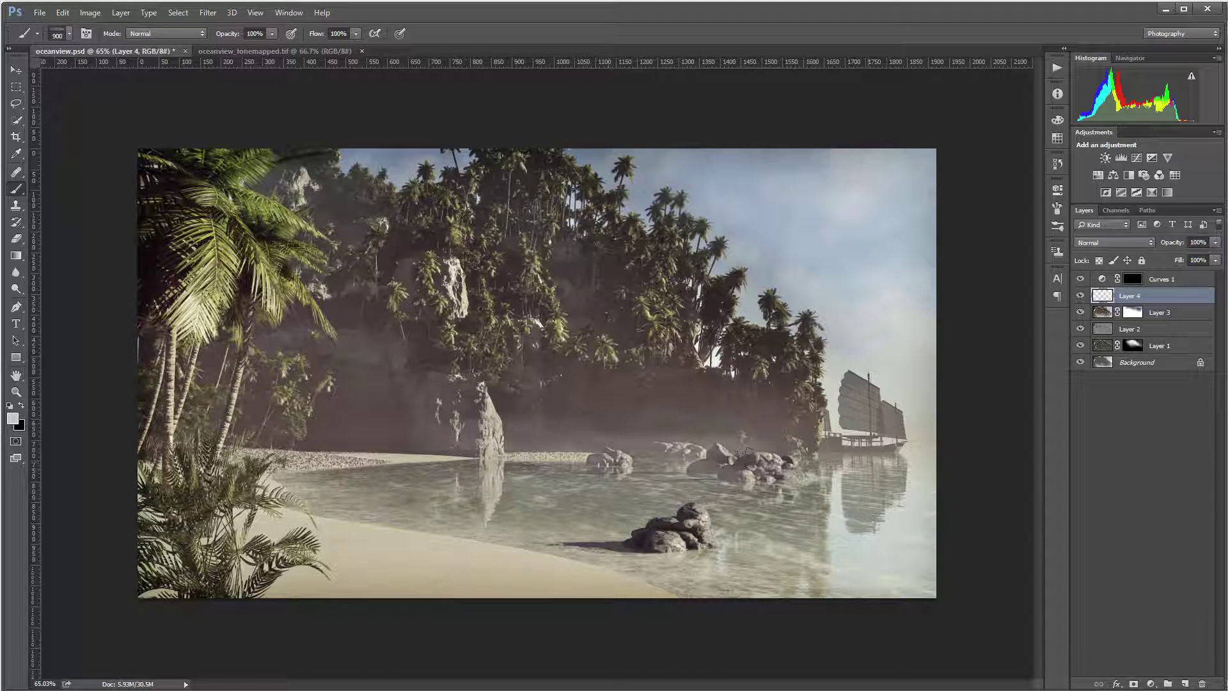
pyautogui.click(326, 457)
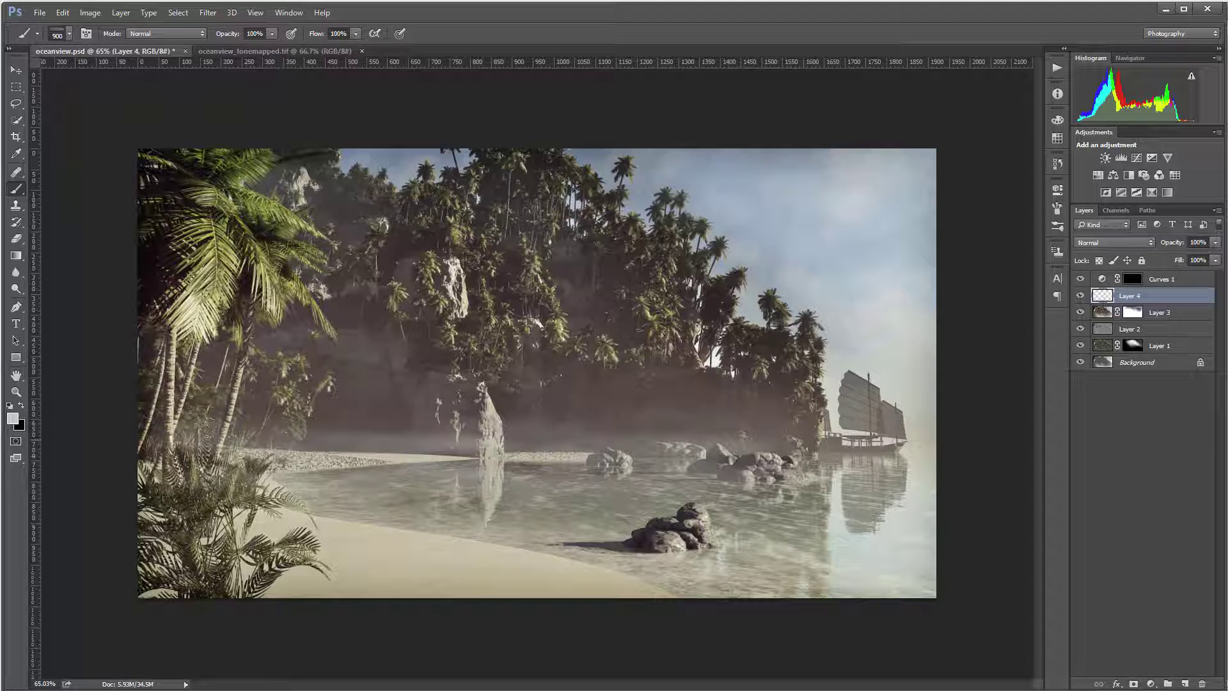
pyautogui.click(313, 442)
pyautogui.click(624, 451)
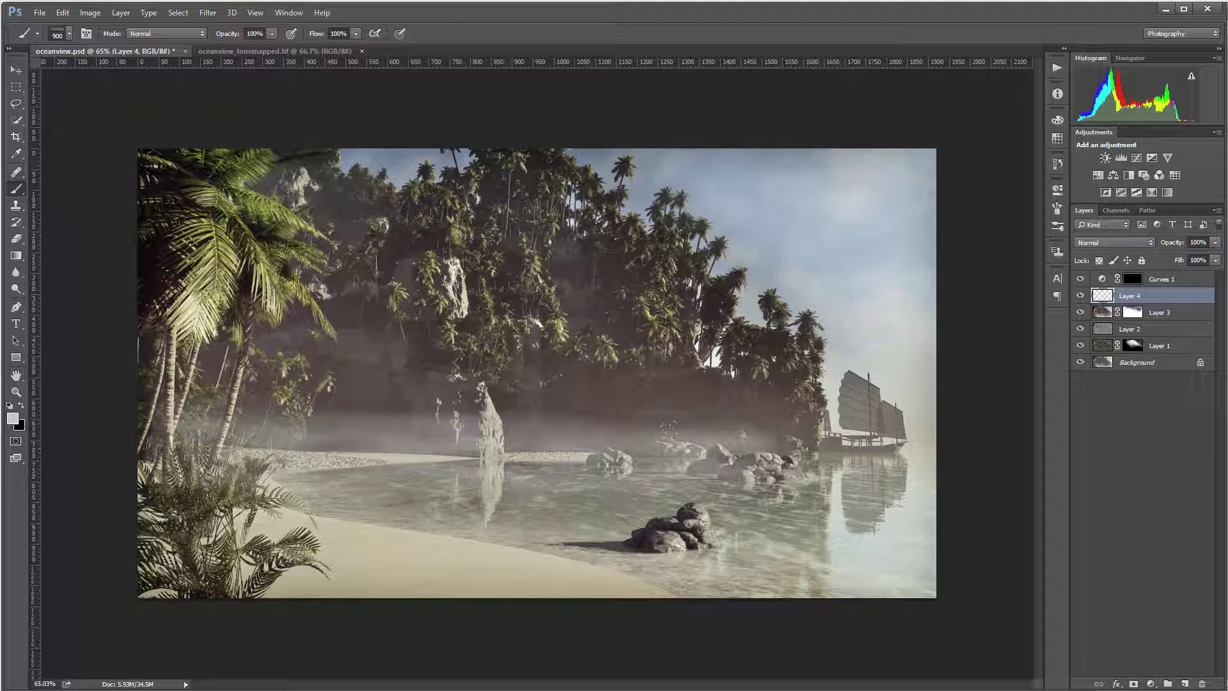
pyautogui.click(765, 441)
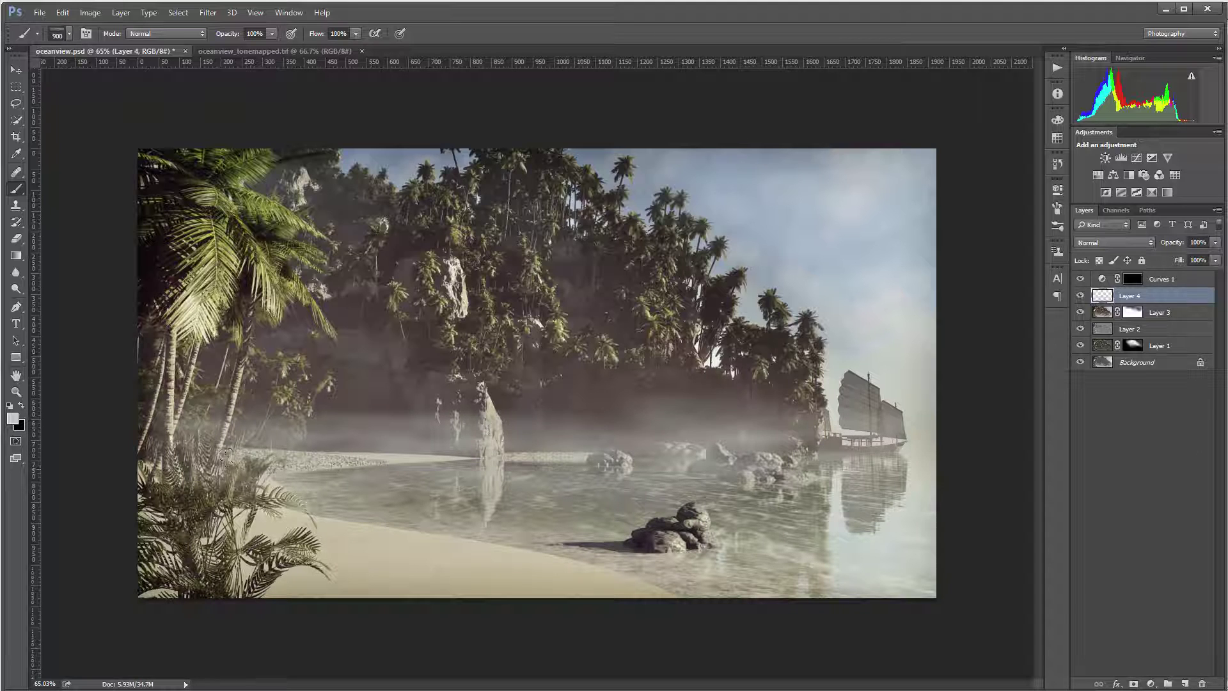
pyautogui.click(327, 442)
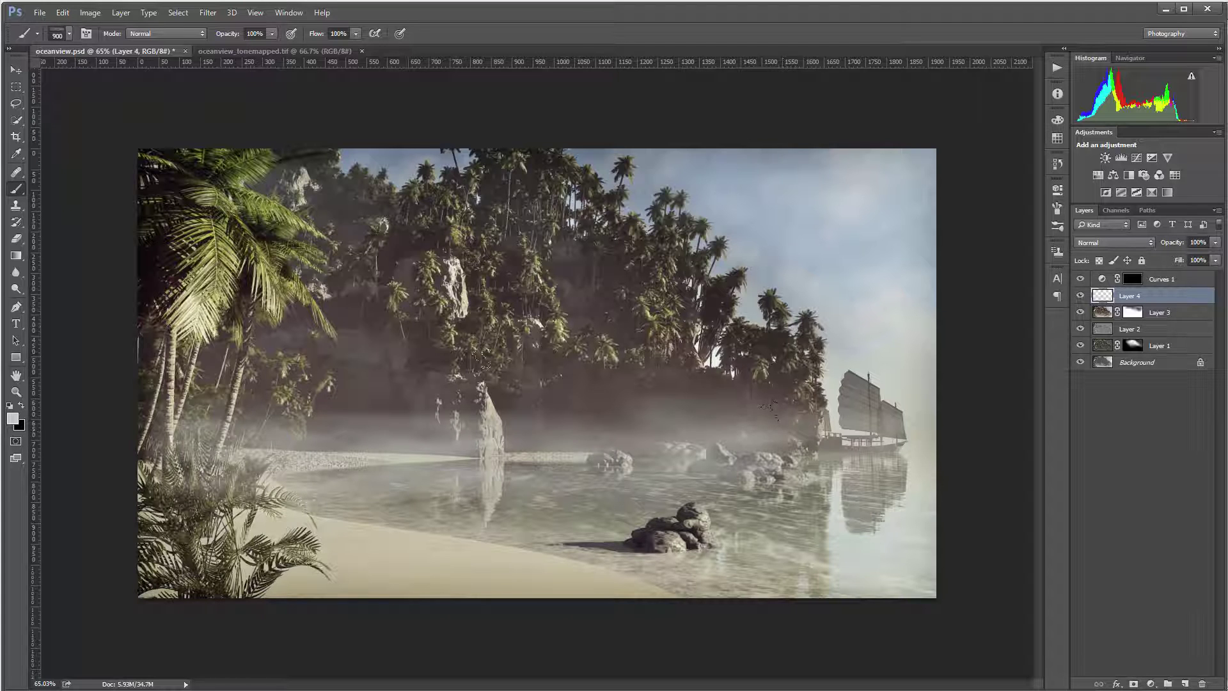
# Step: Set Layer 4's blend mode to Soft Light and compare it on and off
pyautogui.scroll(-3, 521, 359)
pyautogui.scroll(3, 521, 360)
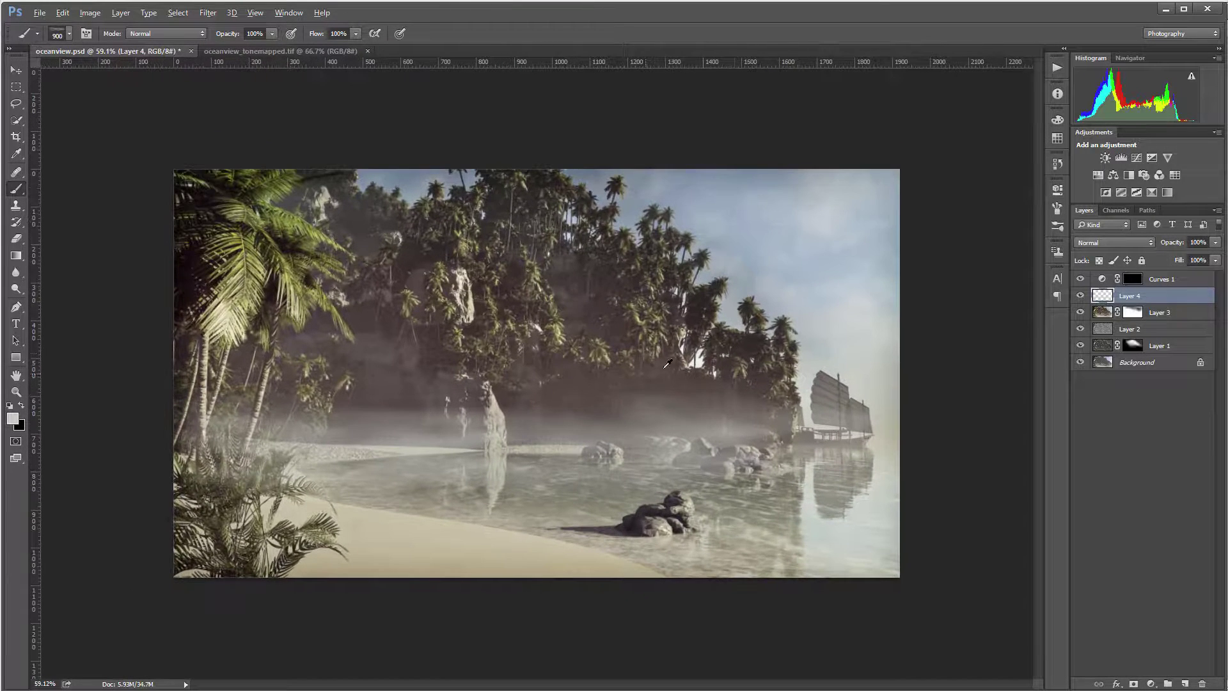
pyautogui.click(1140, 241)
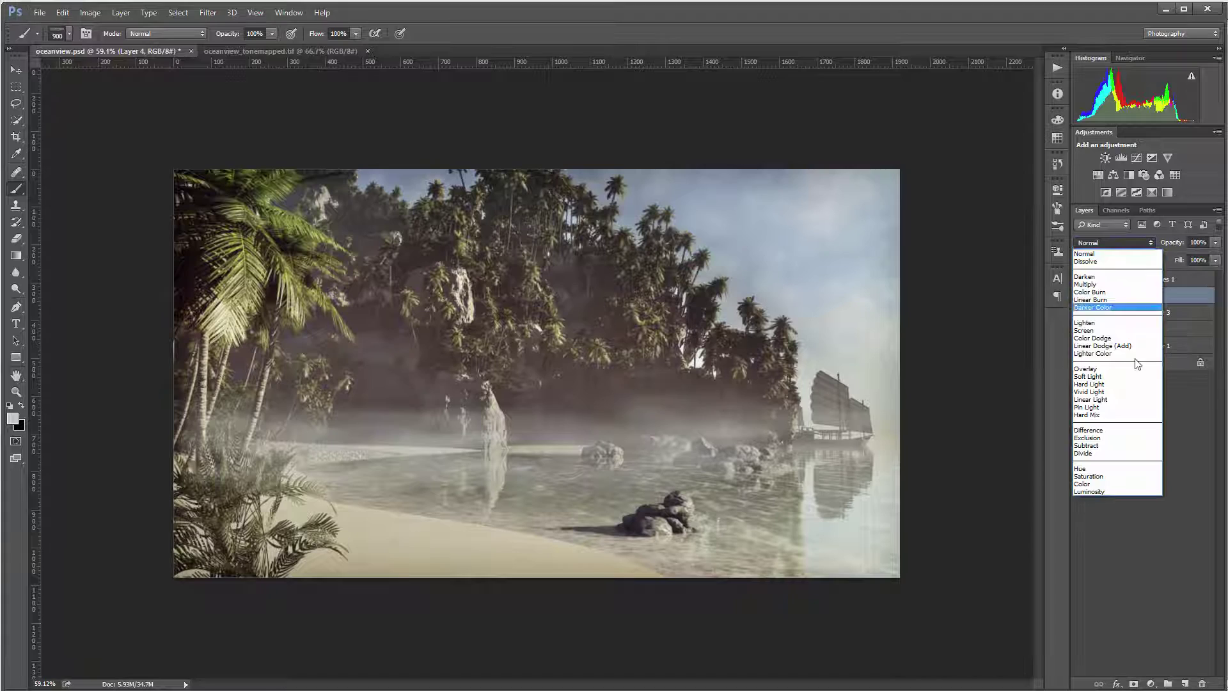
pyautogui.click(1134, 374)
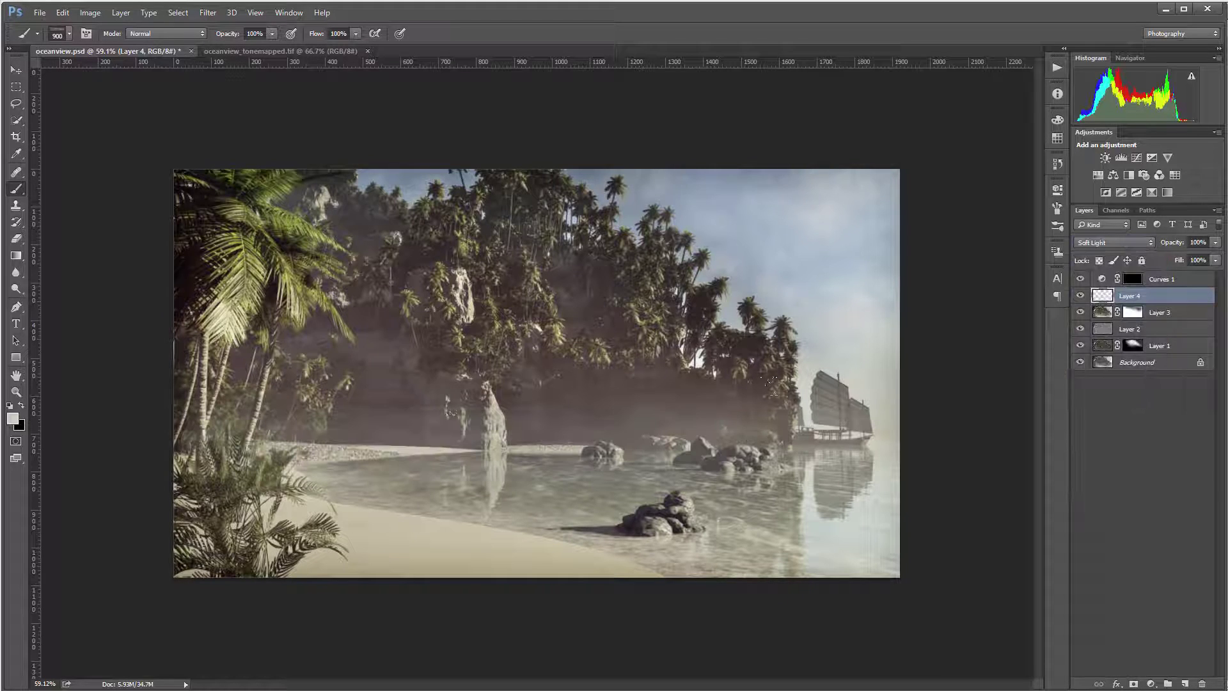
pyautogui.click(1081, 296)
pyautogui.click(1081, 296)
pyautogui.click(1082, 296)
pyautogui.click(1082, 296)
# Step: Add a new empty layer and choose a different soft brush preset, enlarged to about 200 px
pyautogui.click(1185, 684)
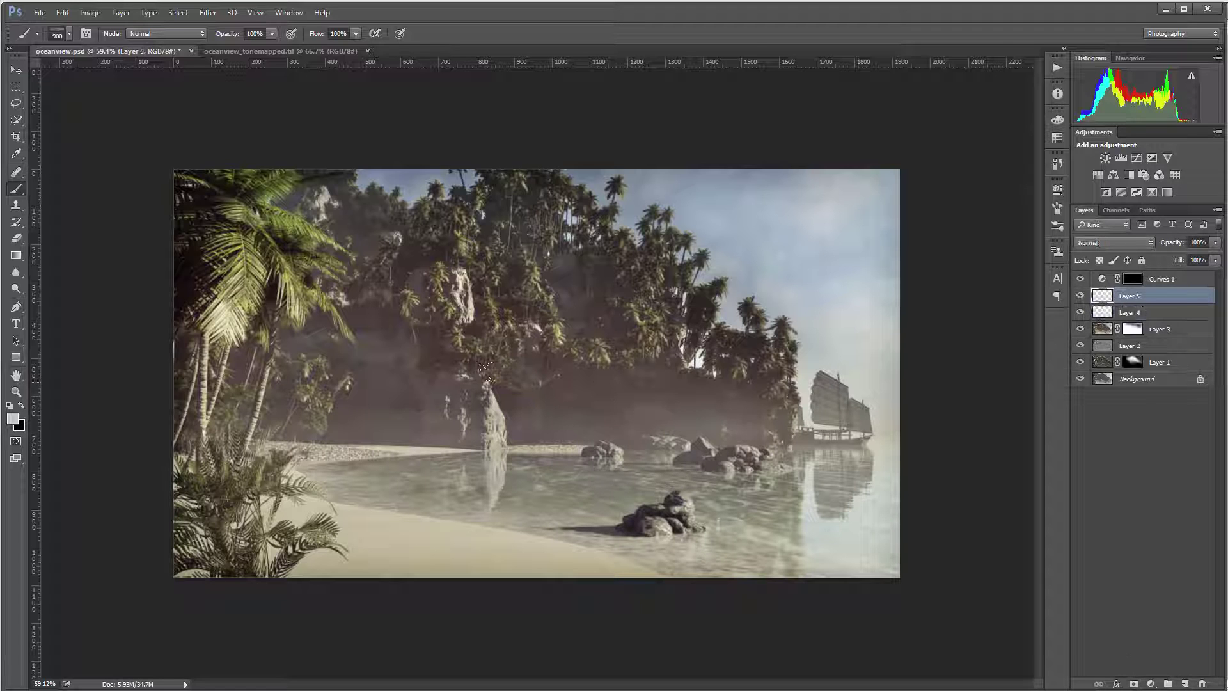
pyautogui.rightClick(603, 355)
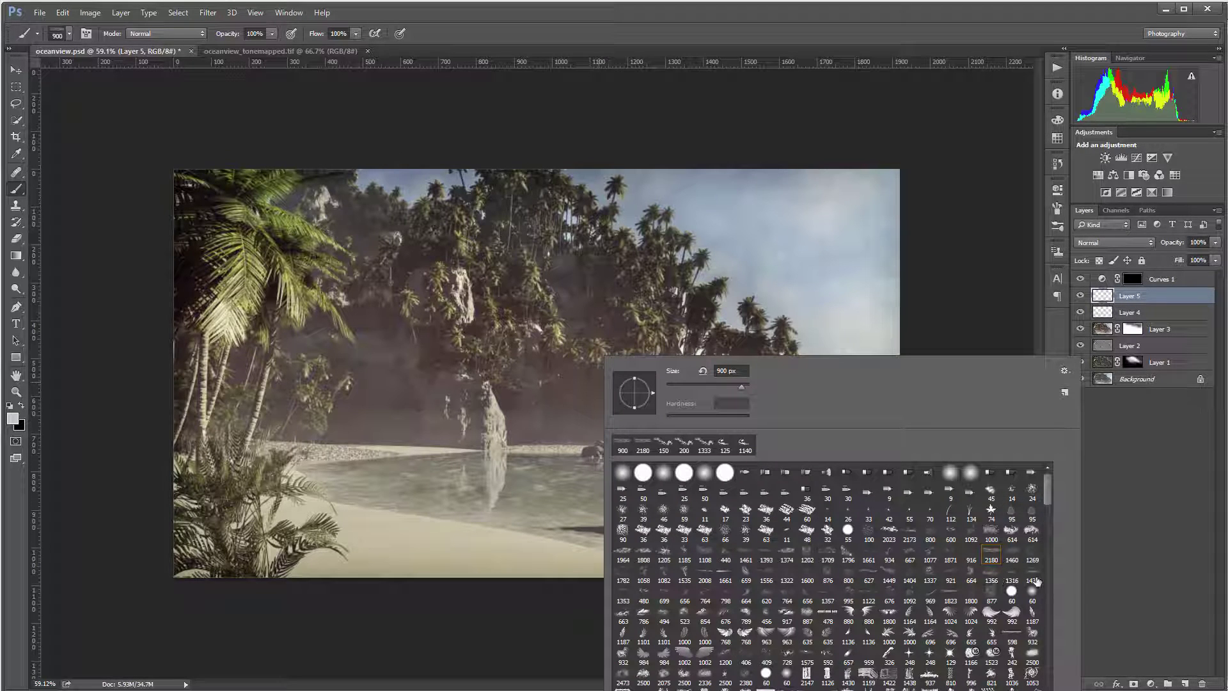
pyautogui.click(1012, 572)
pyautogui.moveTo(742, 386); pyautogui.dragTo(697, 386)
pyautogui.press('Return')
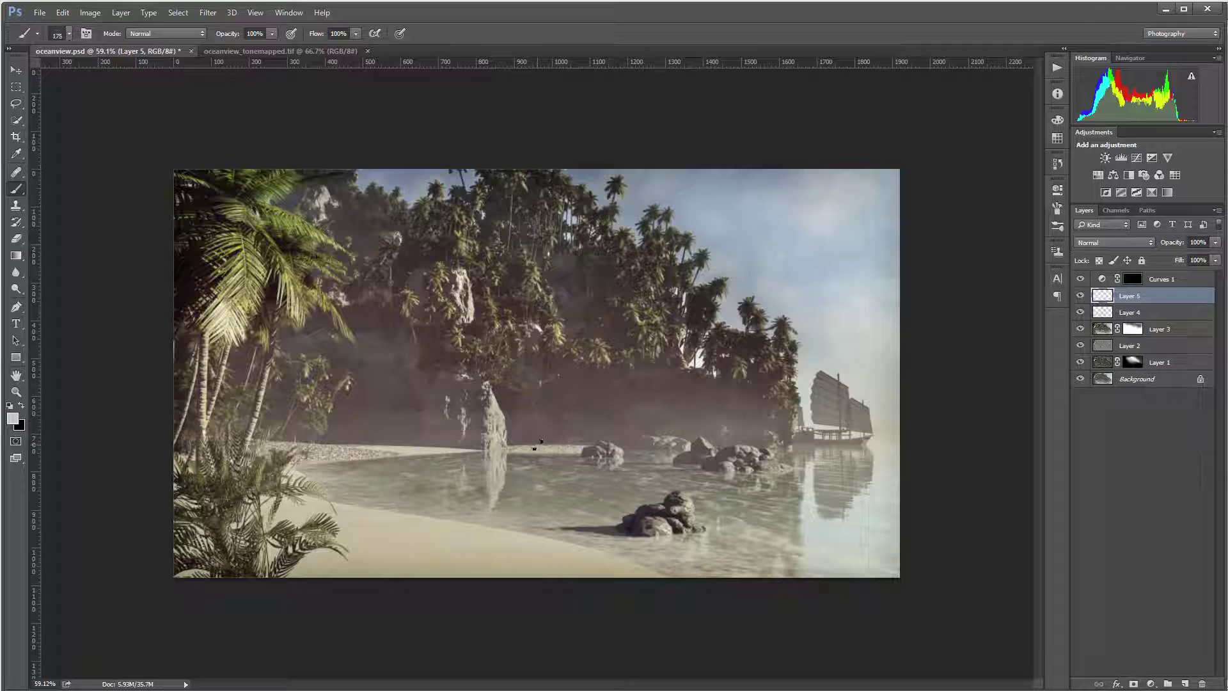
pyautogui.press(']')
pyautogui.press(']')
pyautogui.press(']')
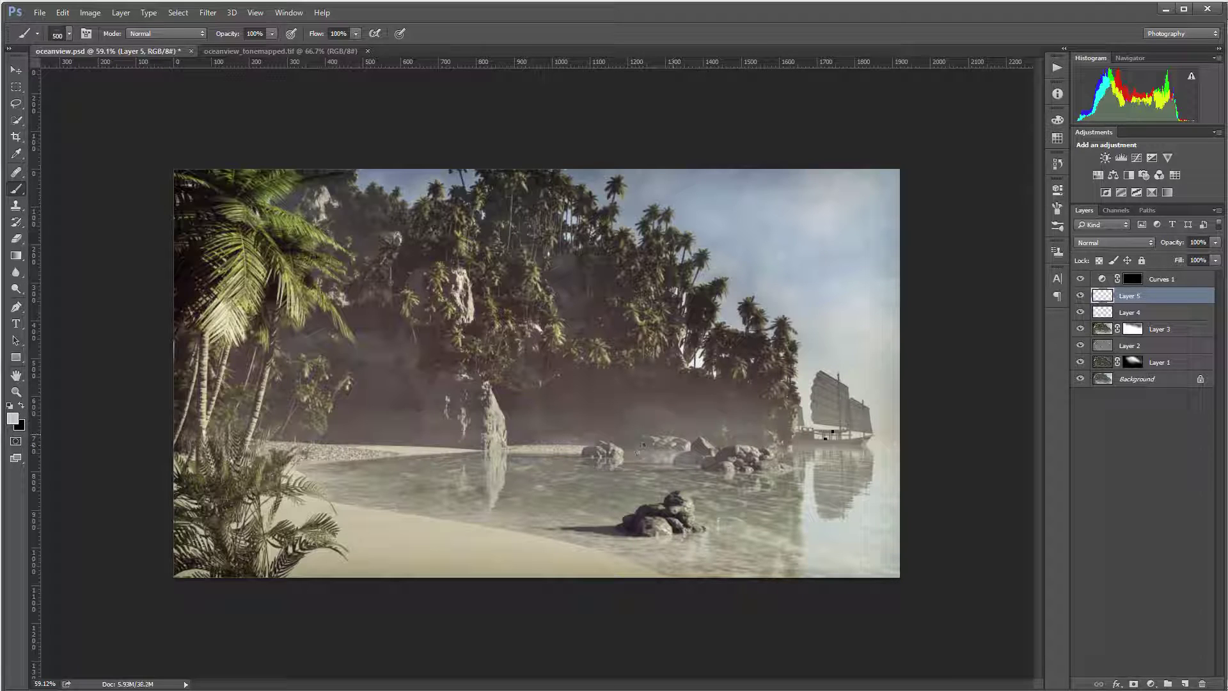
# Step: Paint mist along the shoreline and over the cliff base left of the ship
pyautogui.moveTo(799, 439)
pyautogui.mouseDown()
pyautogui.moveTo(638, 430)
pyautogui.moveTo(672, 430)
pyautogui.moveTo(544, 443)
pyautogui.moveTo(567, 430)
pyautogui.moveTo(474, 444)
pyautogui.moveTo(403, 420)
pyautogui.mouseUp()
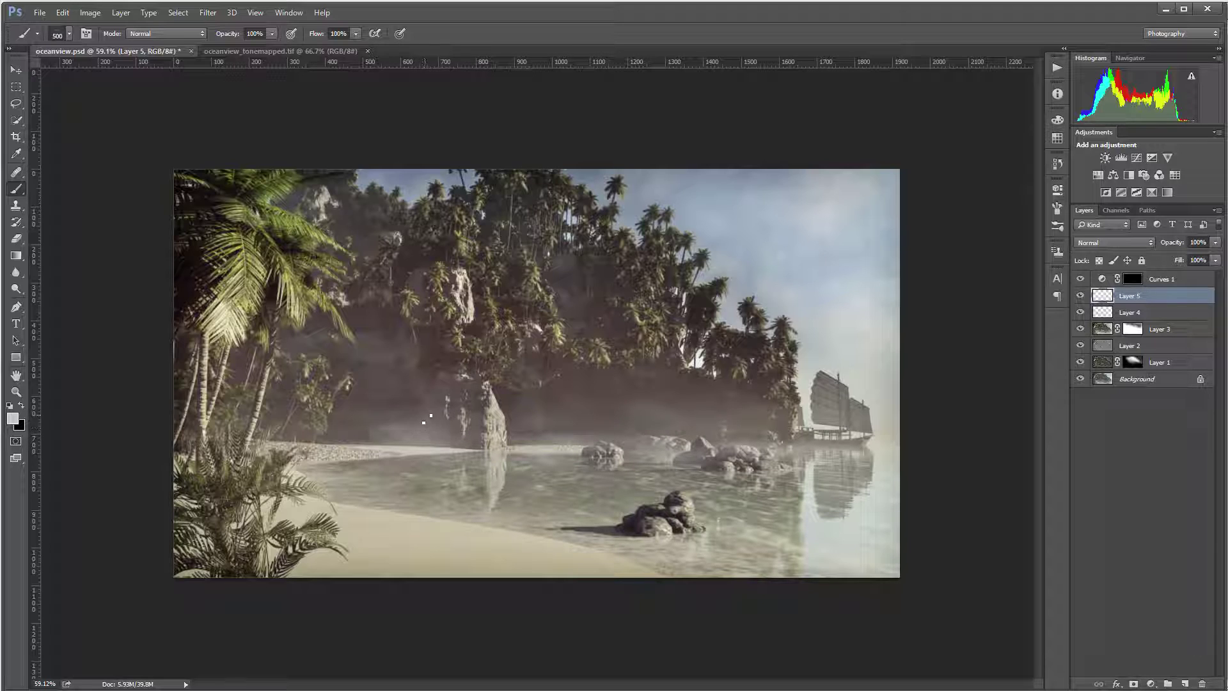
pyautogui.moveTo(552, 446)
pyautogui.mouseDown()
pyautogui.moveTo(521, 436)
pyautogui.moveTo(601, 430)
pyautogui.moveTo(653, 377)
pyautogui.mouseUp()
pyautogui.moveTo(765, 385)
pyautogui.mouseDown()
pyautogui.moveTo(646, 451)
pyautogui.moveTo(560, 440)
pyautogui.moveTo(633, 465)
pyautogui.mouseUp()
pyautogui.moveTo(807, 415); pyautogui.dragTo(754, 415)
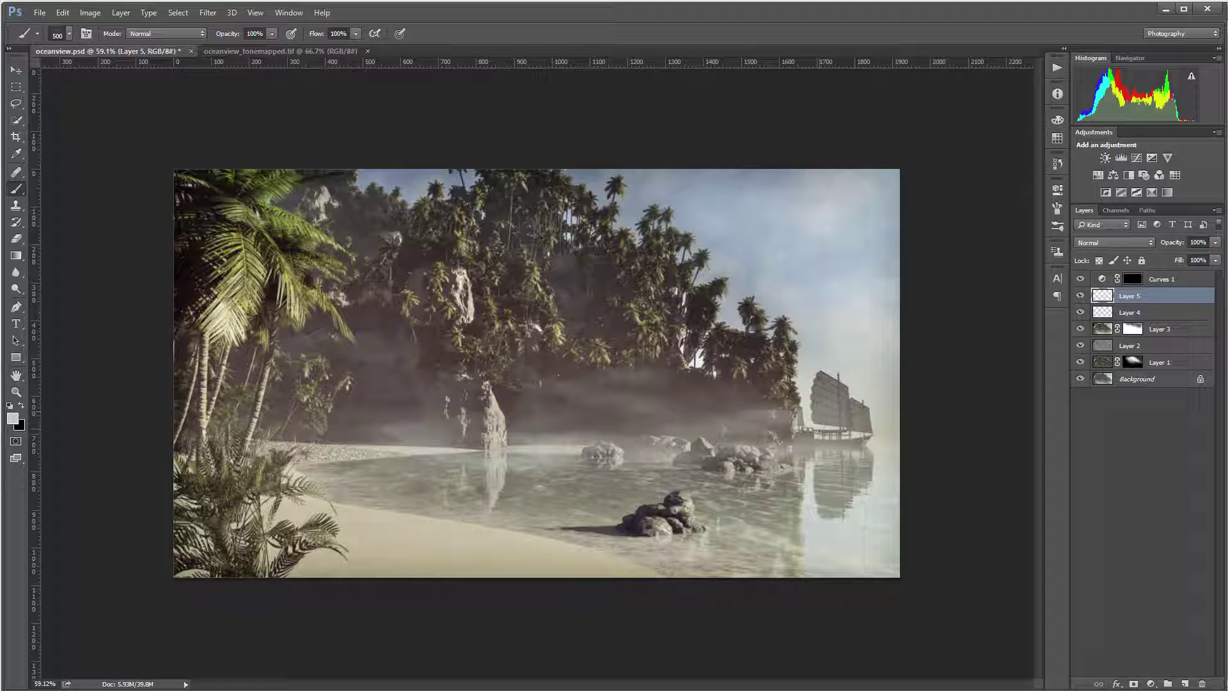
pyautogui.click(16, 70)
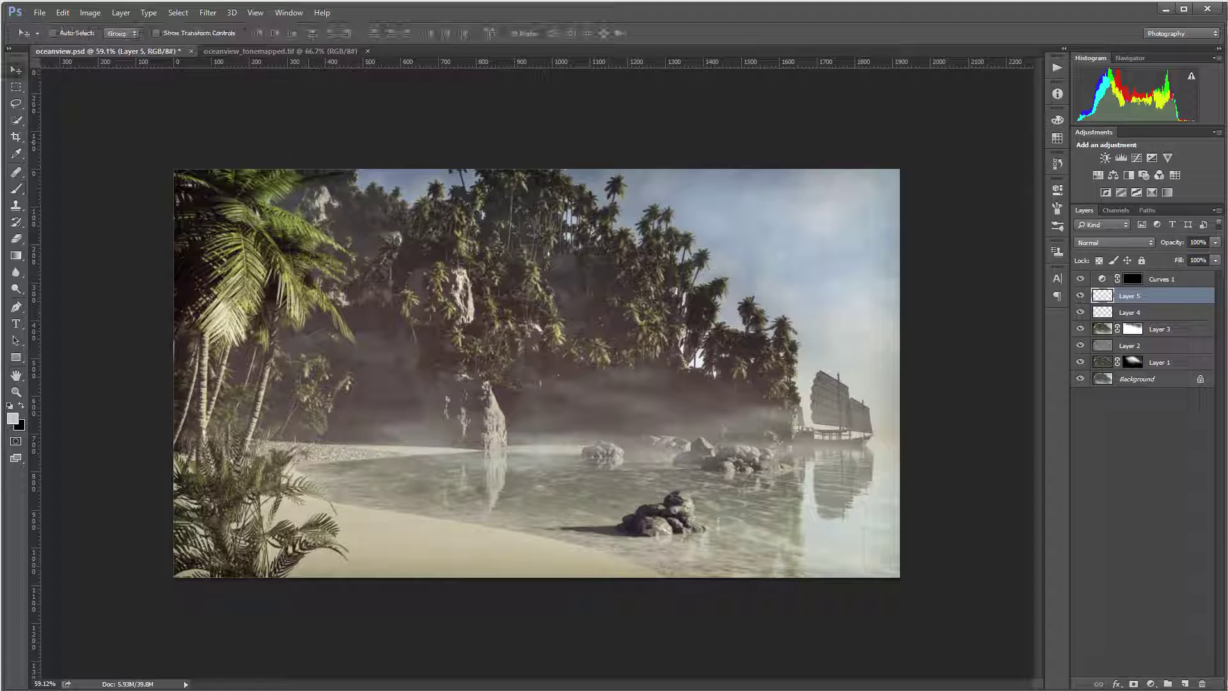
# Step: Add a Curves adjustment layer and raise the Blue channel's black point very slightly
pyautogui.click(1154, 683)
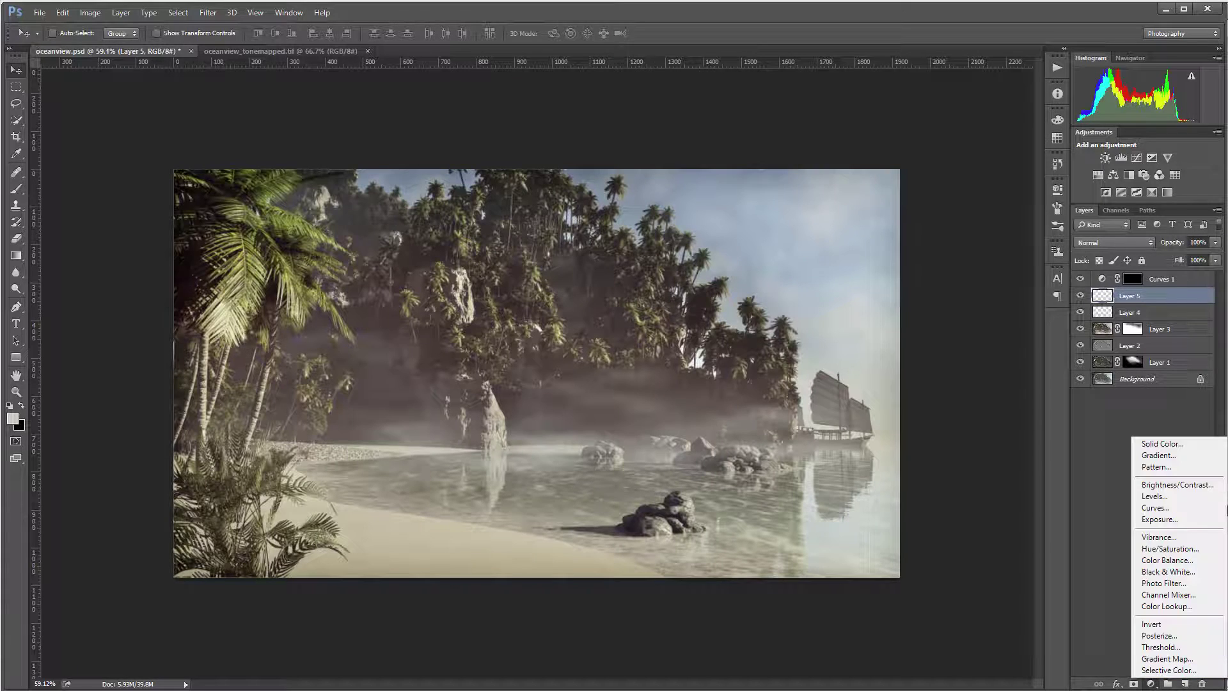
pyautogui.click(1157, 508)
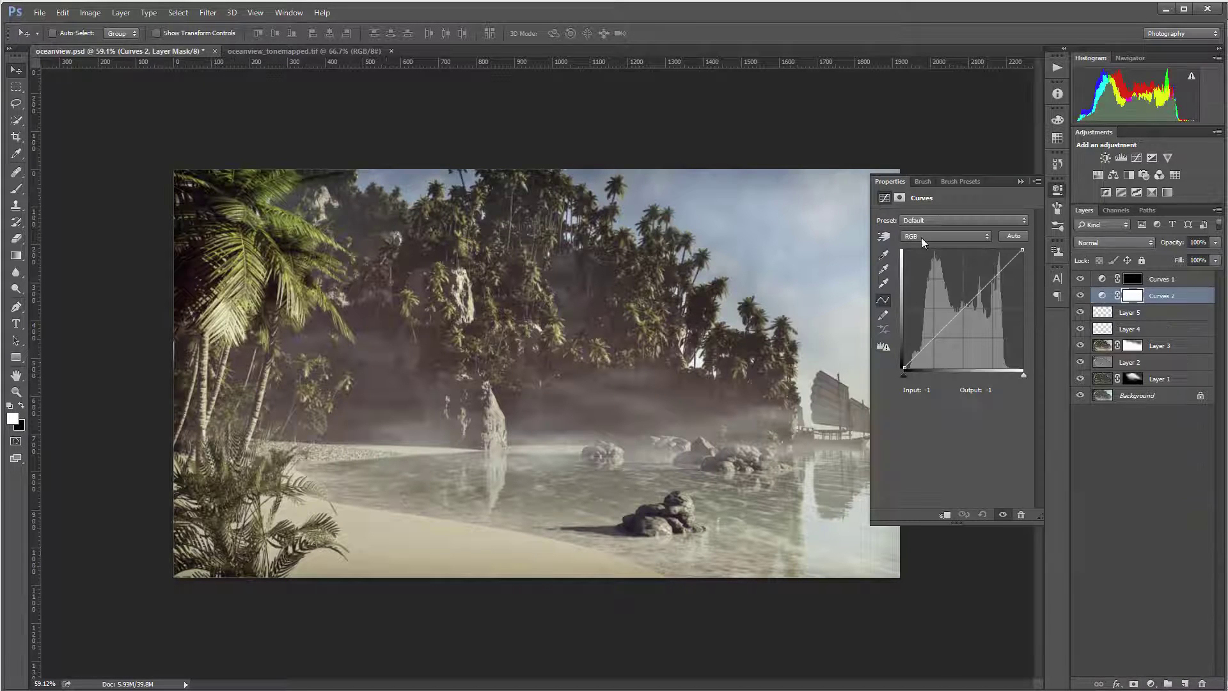
pyautogui.click(921, 236)
pyautogui.click(924, 276)
pyautogui.click(902, 367)
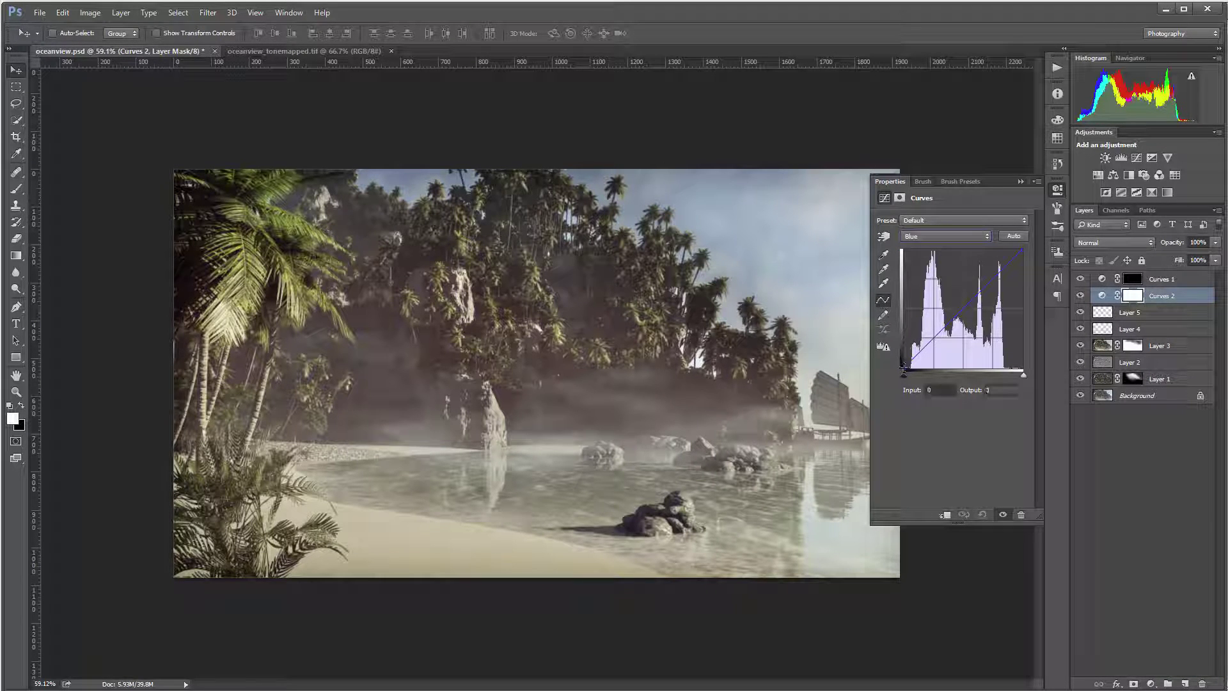
pyautogui.moveTo(904, 366); pyautogui.dragTo(885, 362)
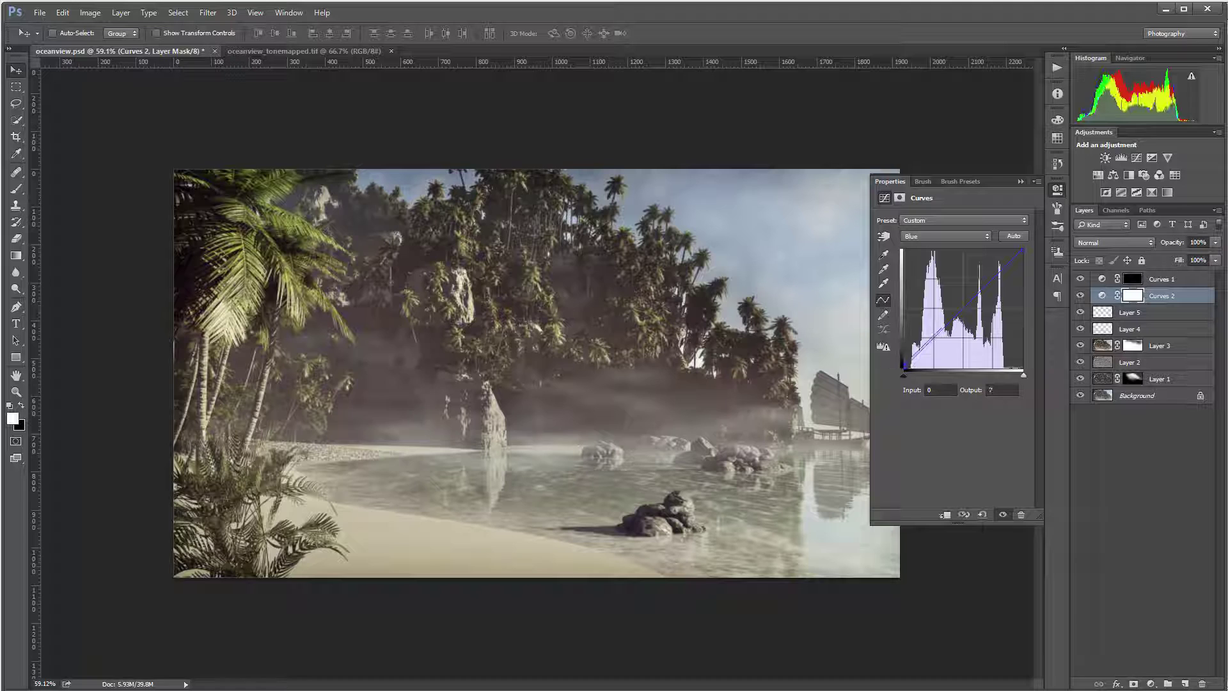
# Step: Lift the Red channel midtones and nudge the Red white point slightly down
pyautogui.click(953, 235)
pyautogui.click(927, 248)
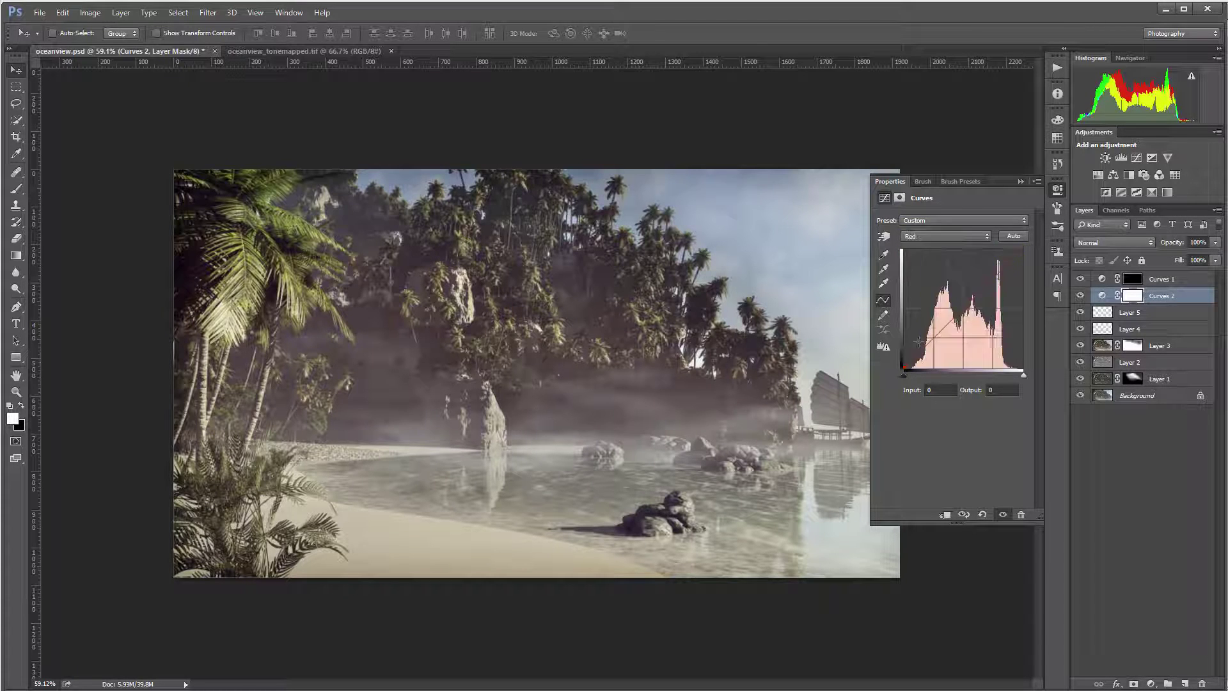
pyautogui.moveTo(903, 369); pyautogui.dragTo(933, 368)
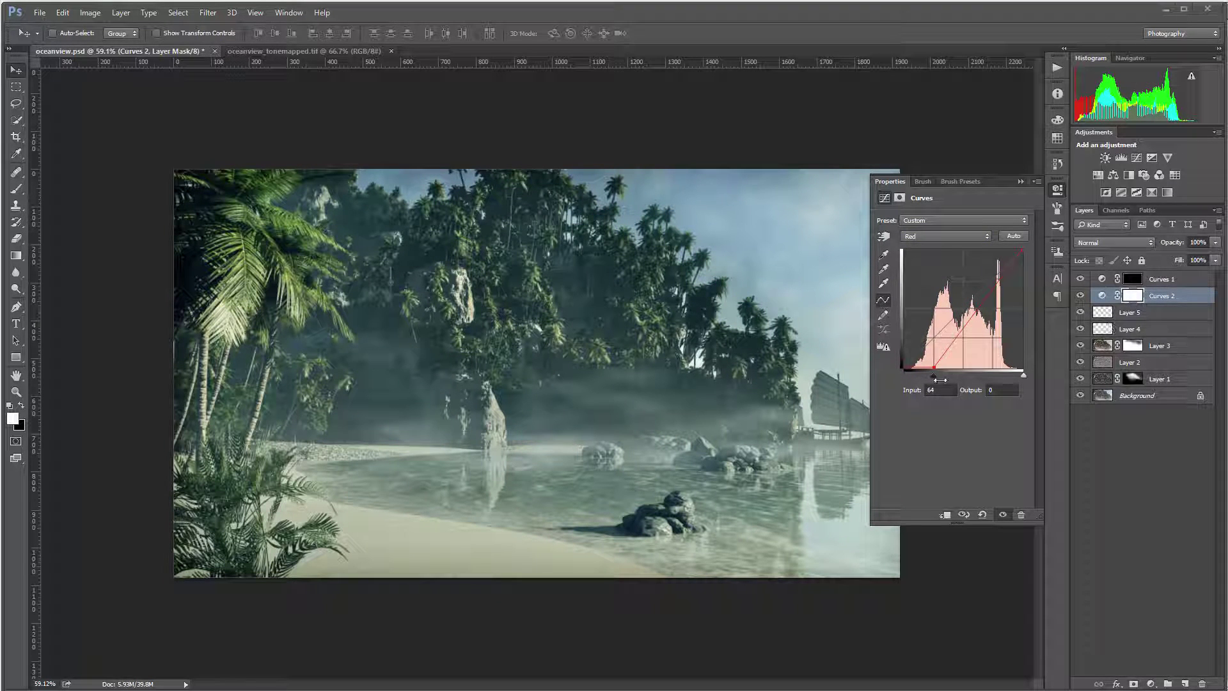
pyautogui.moveTo(933, 366); pyautogui.dragTo(911, 369)
pyautogui.moveTo(958, 318); pyautogui.dragTo(970, 300)
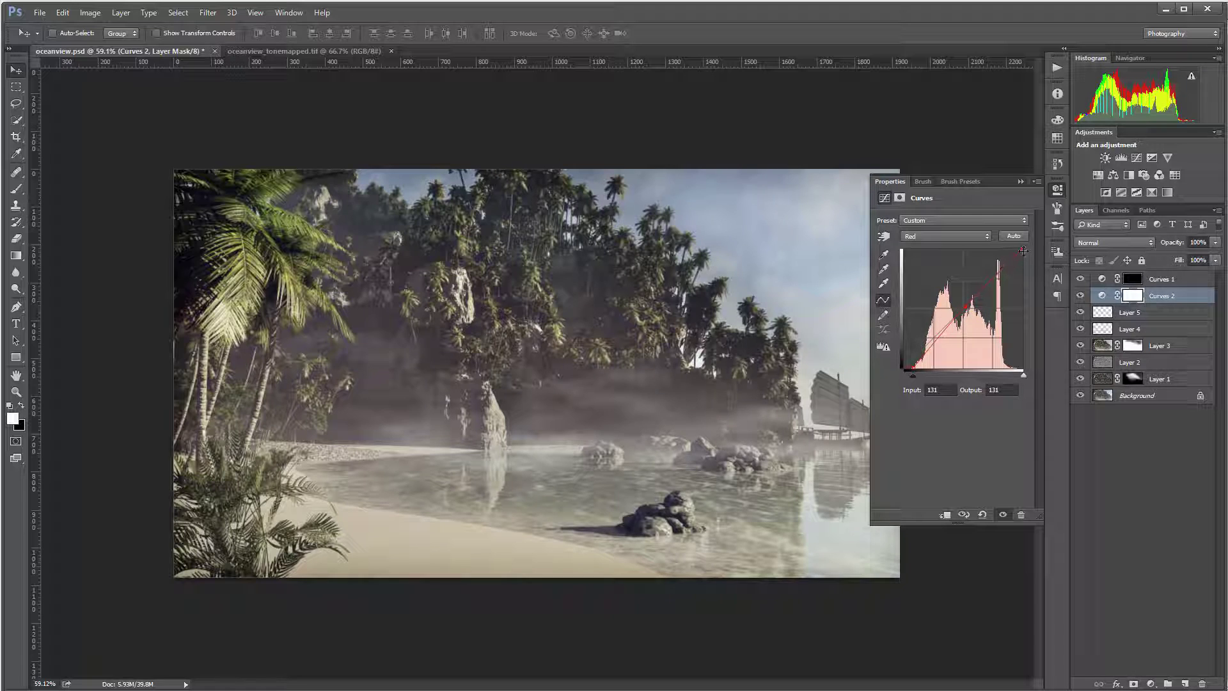
pyautogui.moveTo(1024, 251); pyautogui.dragTo(1024, 254)
pyautogui.moveTo(965, 308); pyautogui.dragTo(965, 308)
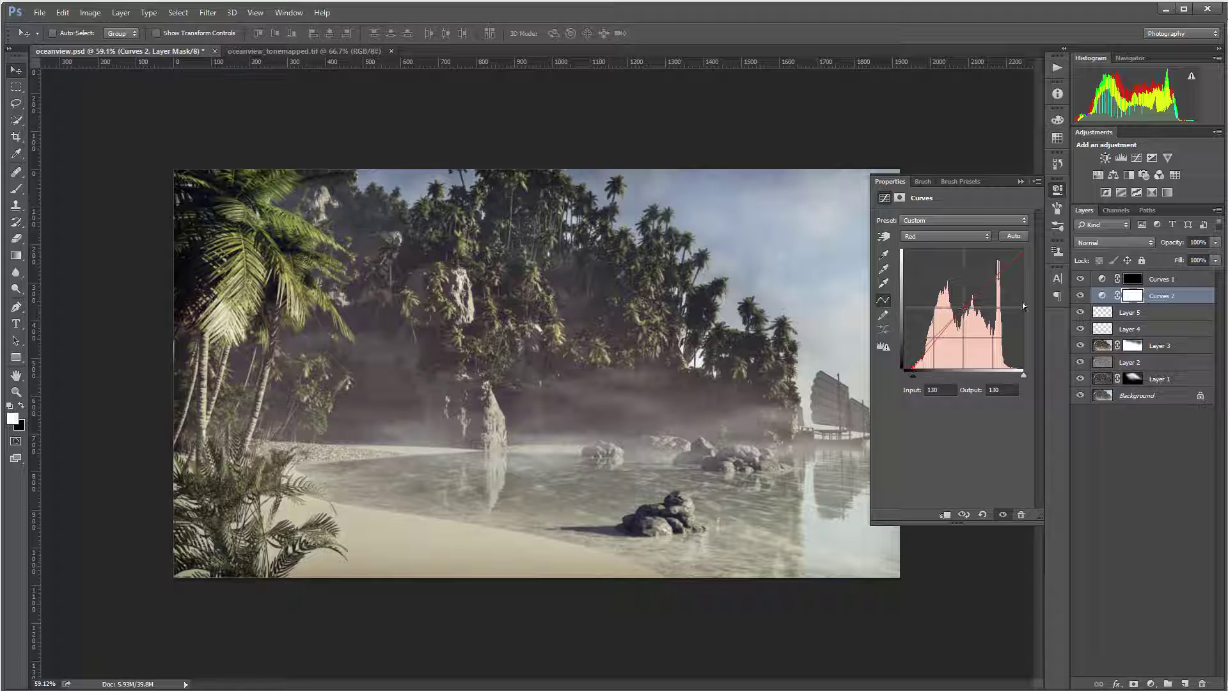
# Step: Tint shadows green and lower the Green white point from 255 to 248 to reduce green highlights
pyautogui.click(923, 236)
pyautogui.click(922, 262)
pyautogui.moveTo(905, 366); pyautogui.dragTo(899, 362)
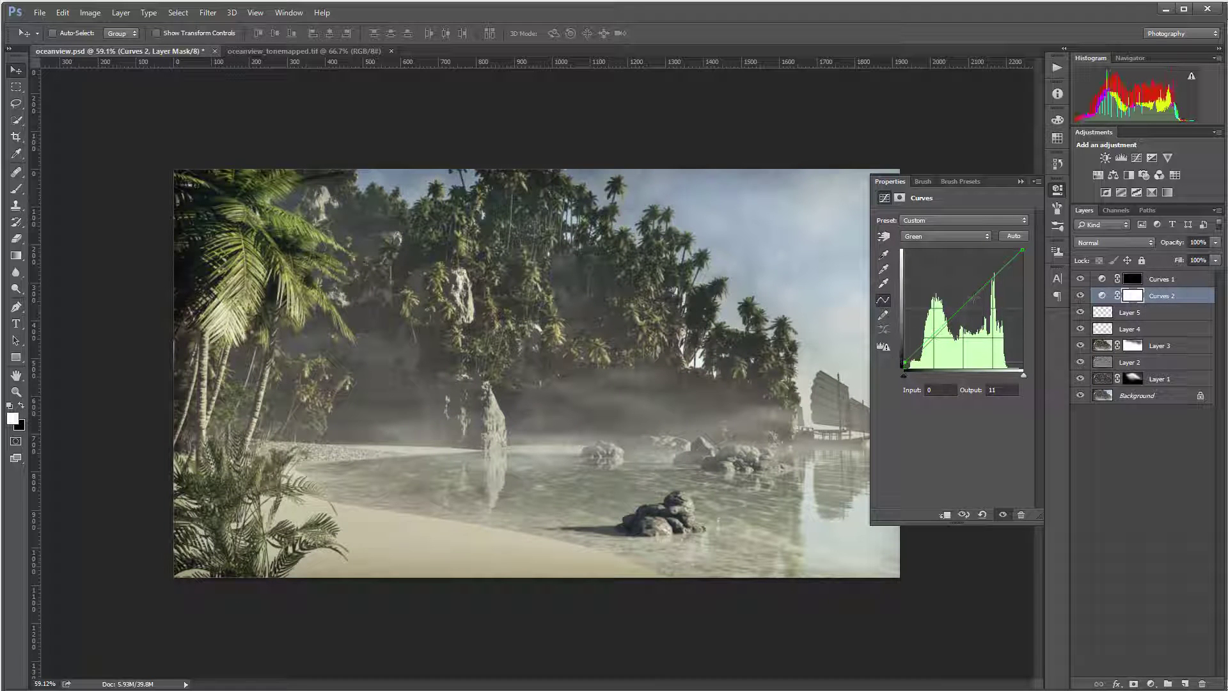
pyautogui.moveTo(974, 299); pyautogui.dragTo(978, 292)
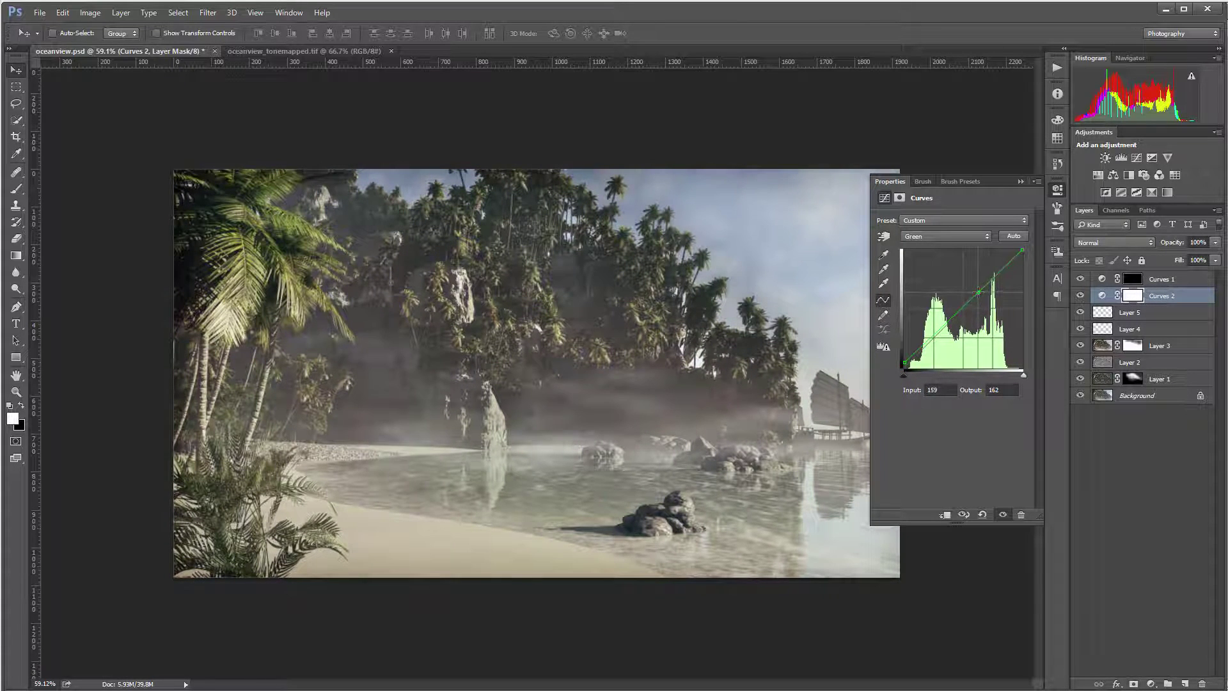
pyautogui.moveTo(1022, 250); pyautogui.dragTo(1025, 252)
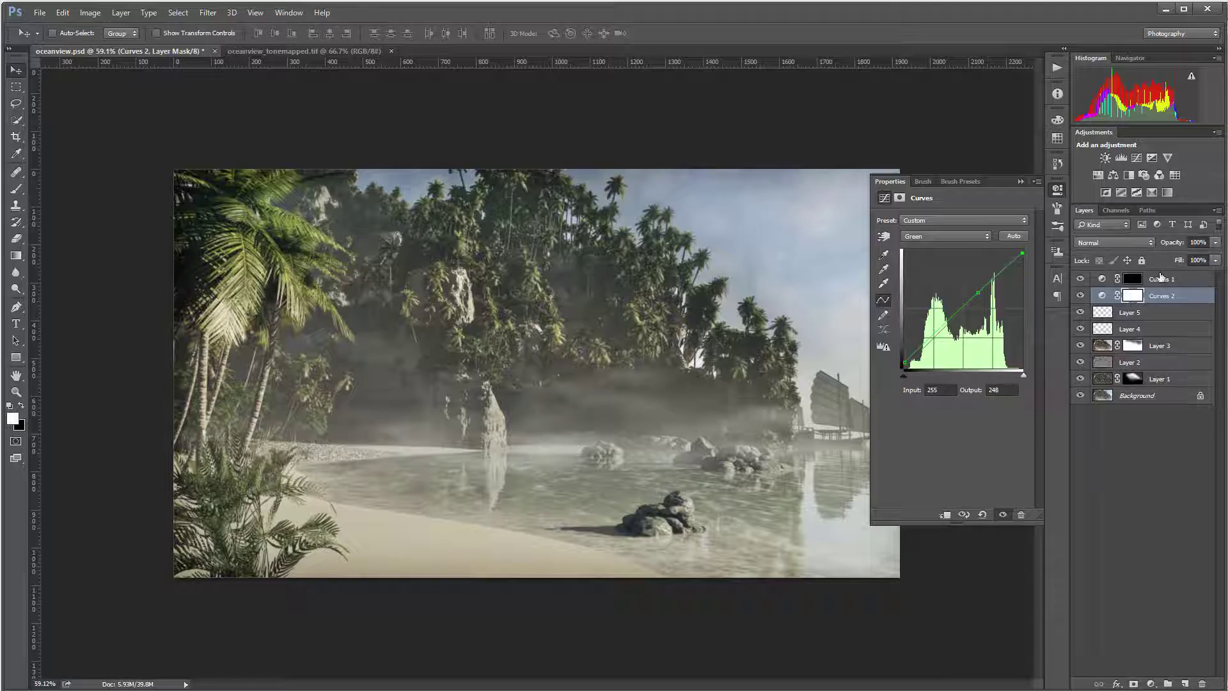
# Step: Compare Curves 2 on and off to judge the colour change, then close its properties
pyautogui.click(1081, 296)
pyautogui.click(1080, 296)
pyautogui.click(1081, 296)
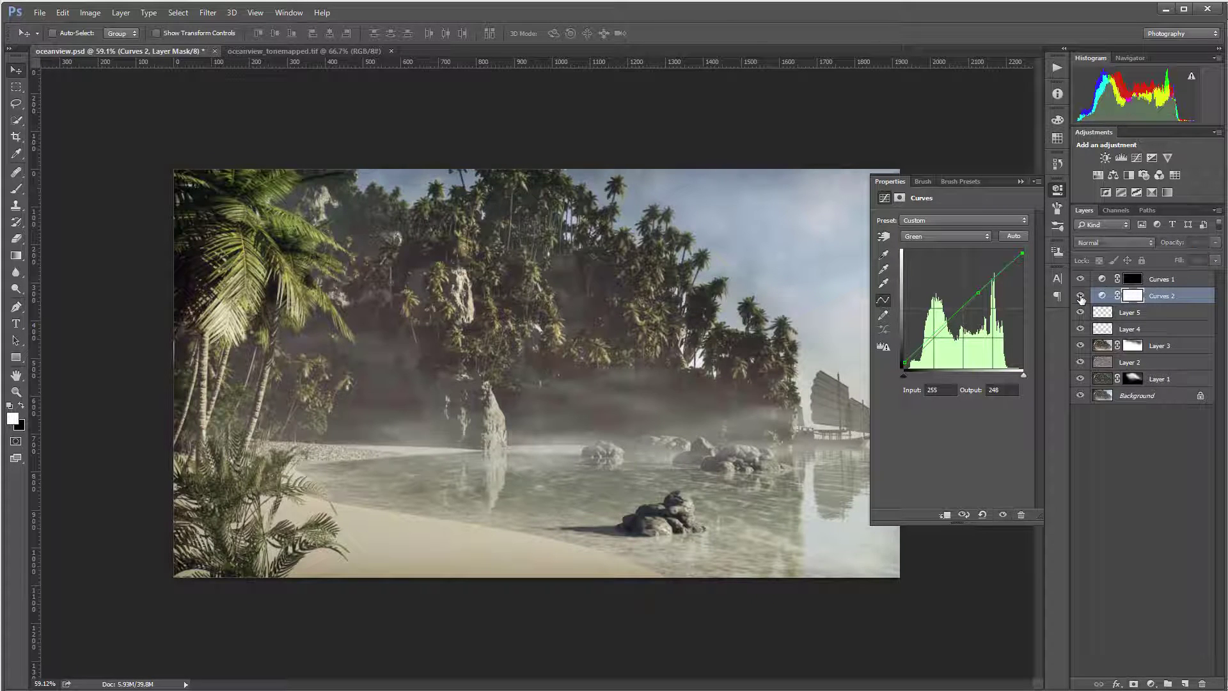
pyautogui.click(1080, 296)
pyautogui.click(1080, 296)
pyautogui.click(1080, 295)
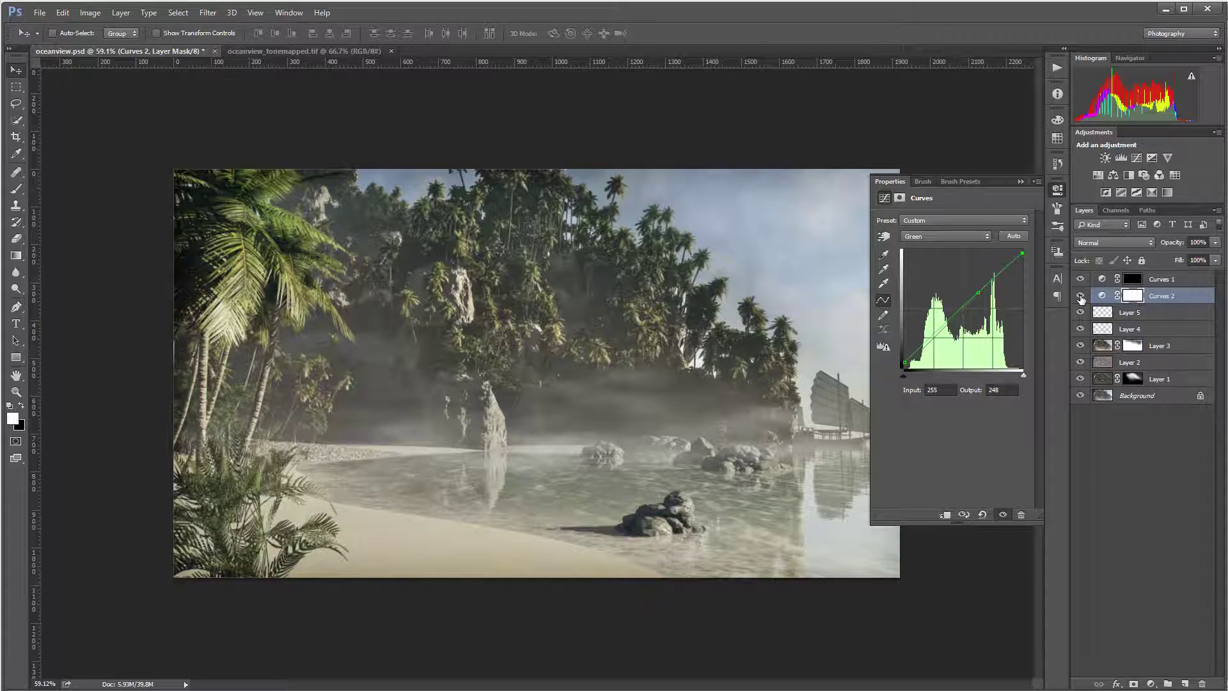
pyautogui.click(1080, 295)
pyautogui.click(1080, 295)
pyautogui.click(1058, 191)
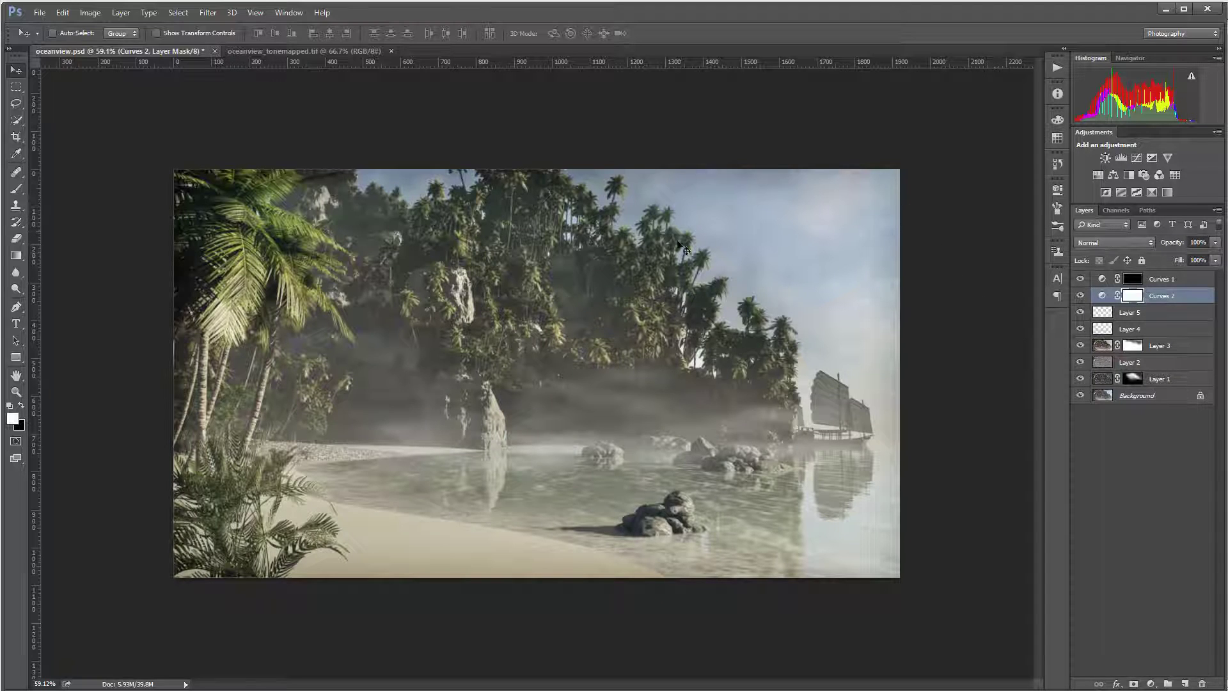
# Step: Place Vintage Paper_006 above Curves 1, rotate it 90°, stretch it over the canvas, and blend it in Soft Light
pyautogui.click(1205, 280)
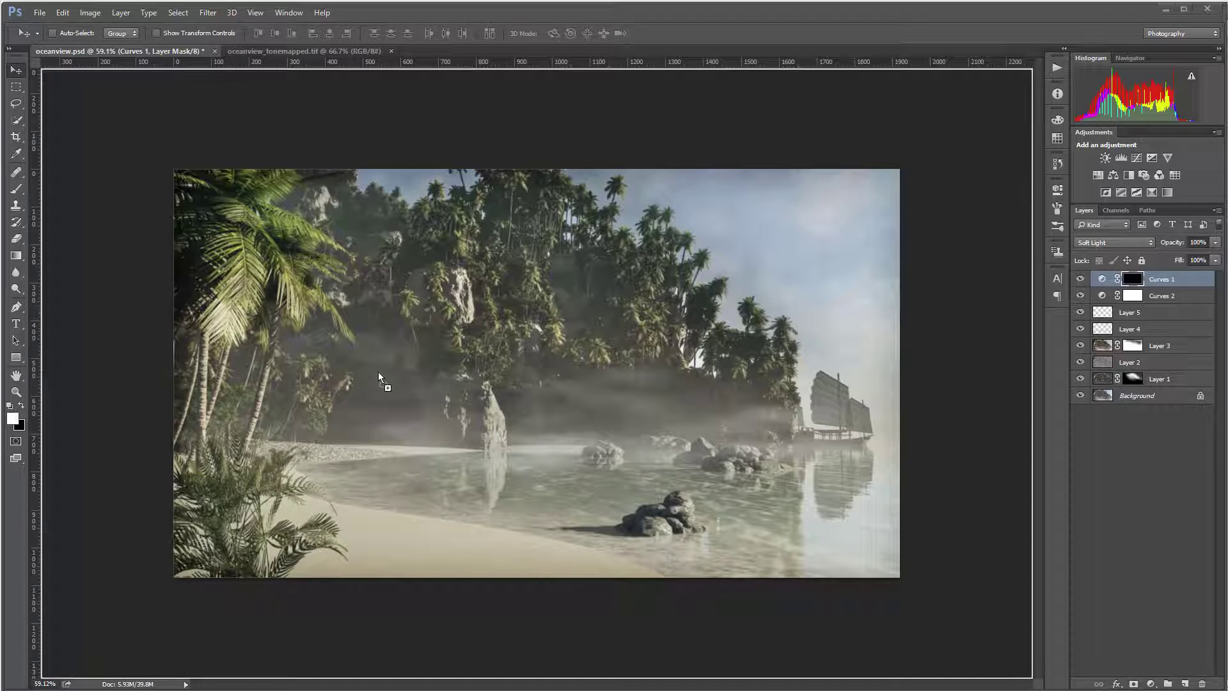
pyautogui.moveTo(378, 371); pyautogui.dragTo(378, 378)
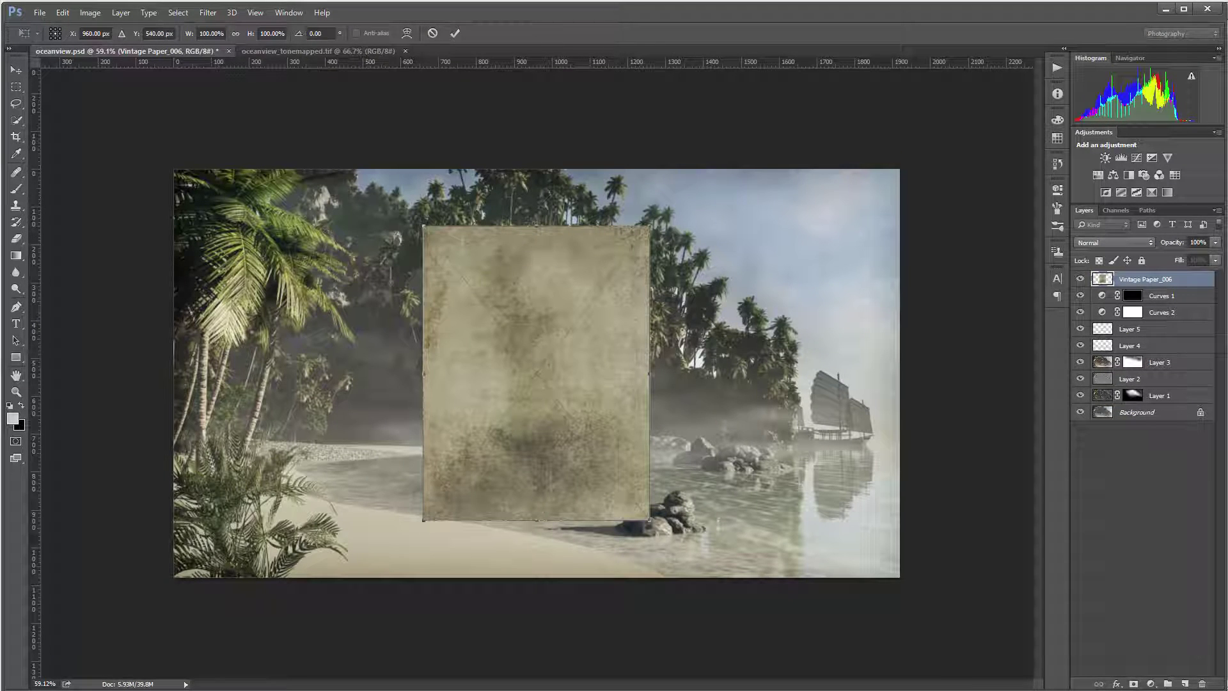
pyautogui.moveTo(661, 224); pyautogui.dragTo(708, 484)
pyautogui.moveTo(684, 260); pyautogui.dragTo(901, 170)
pyautogui.moveTo(391, 483); pyautogui.dragTo(168, 576)
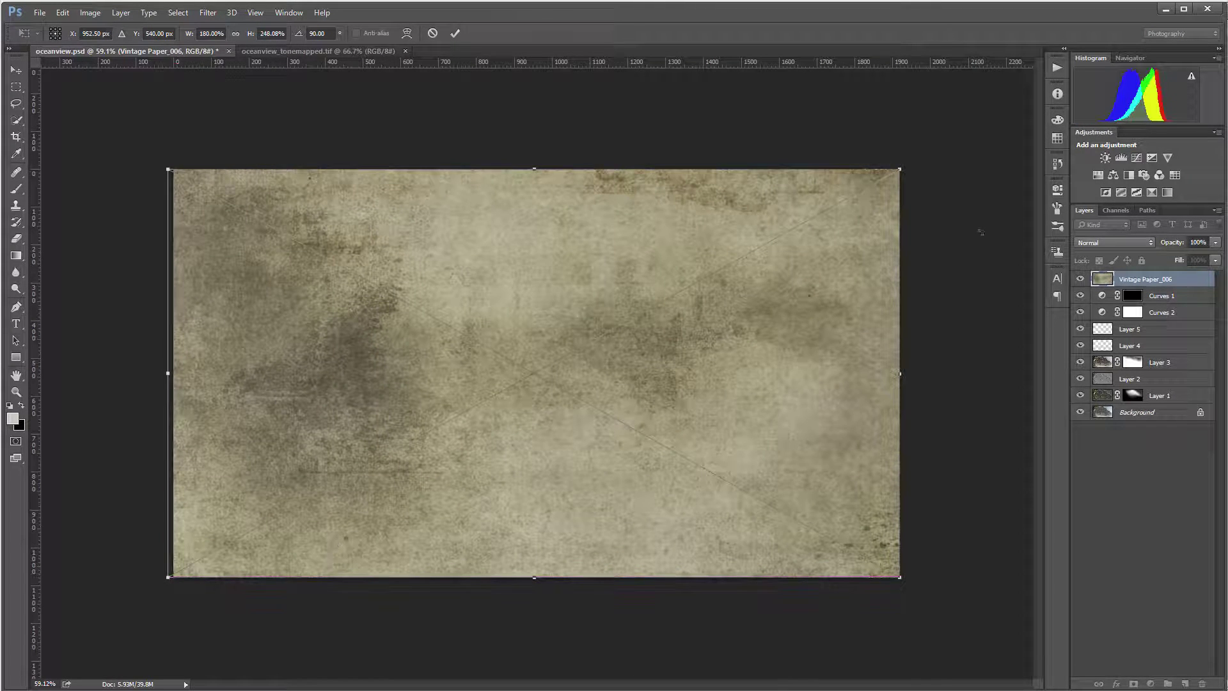
pyautogui.press('Return')
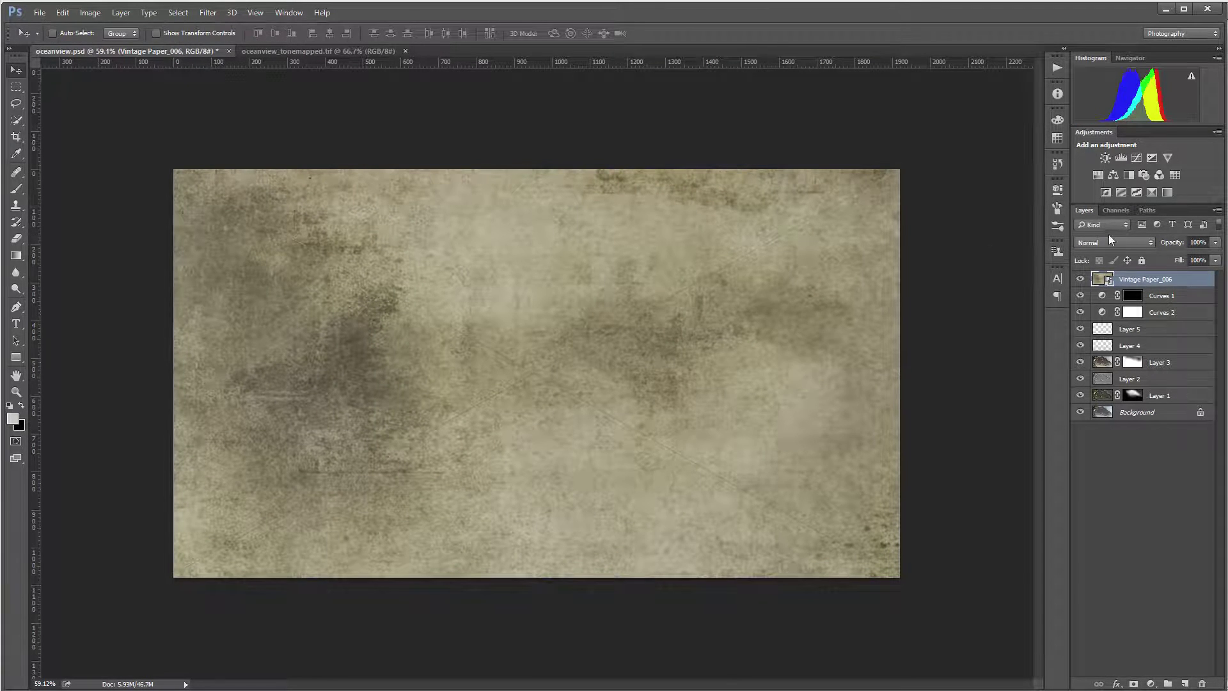
pyautogui.click(1147, 243)
pyautogui.click(1108, 376)
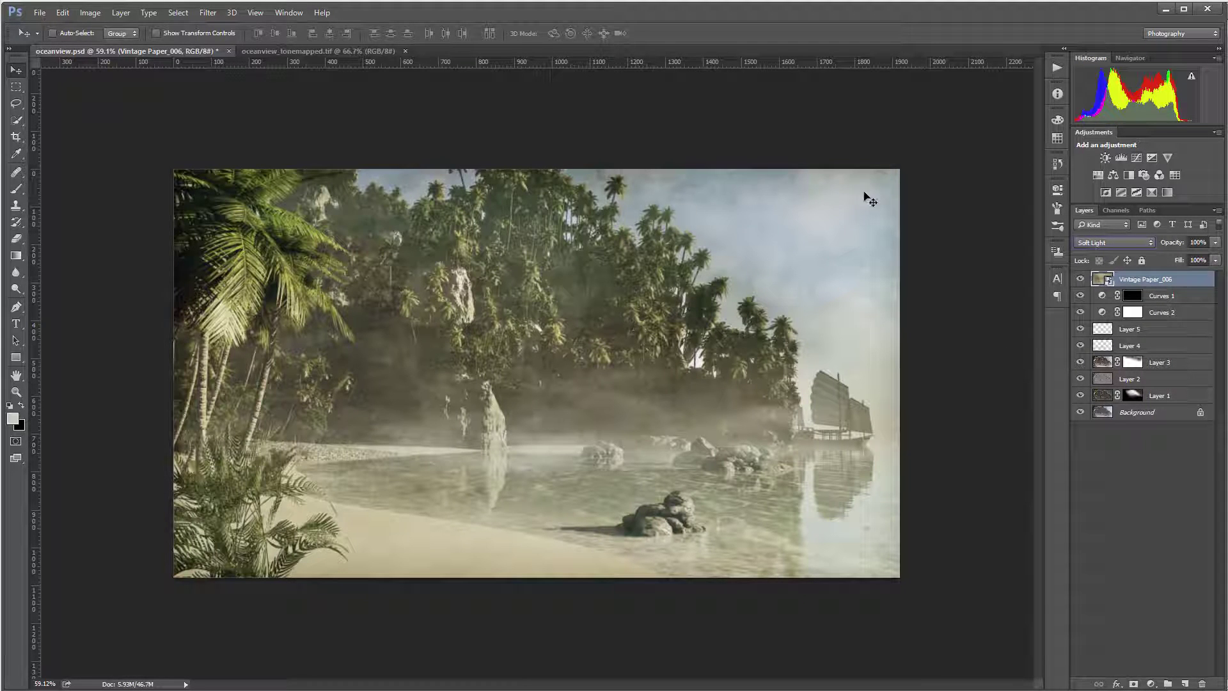
# Step: Add a Black & White adjustment layer clipped to the Vintage Paper_006 layer
pyautogui.click(1154, 682)
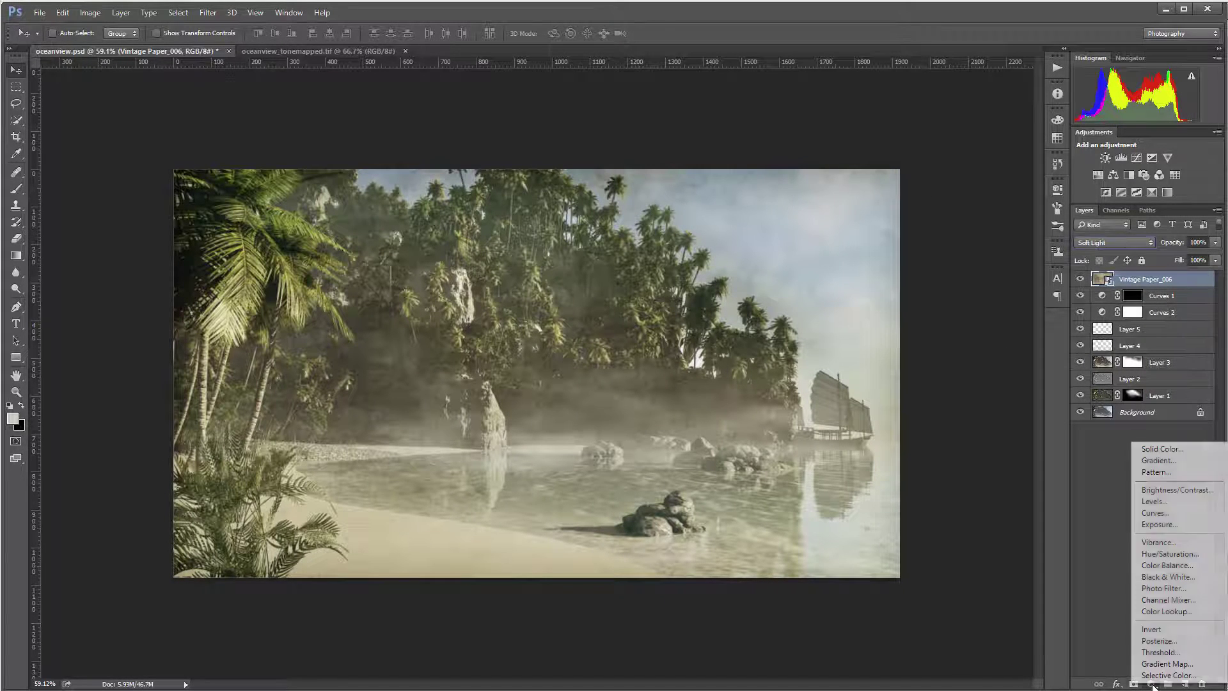
pyautogui.click(1171, 576)
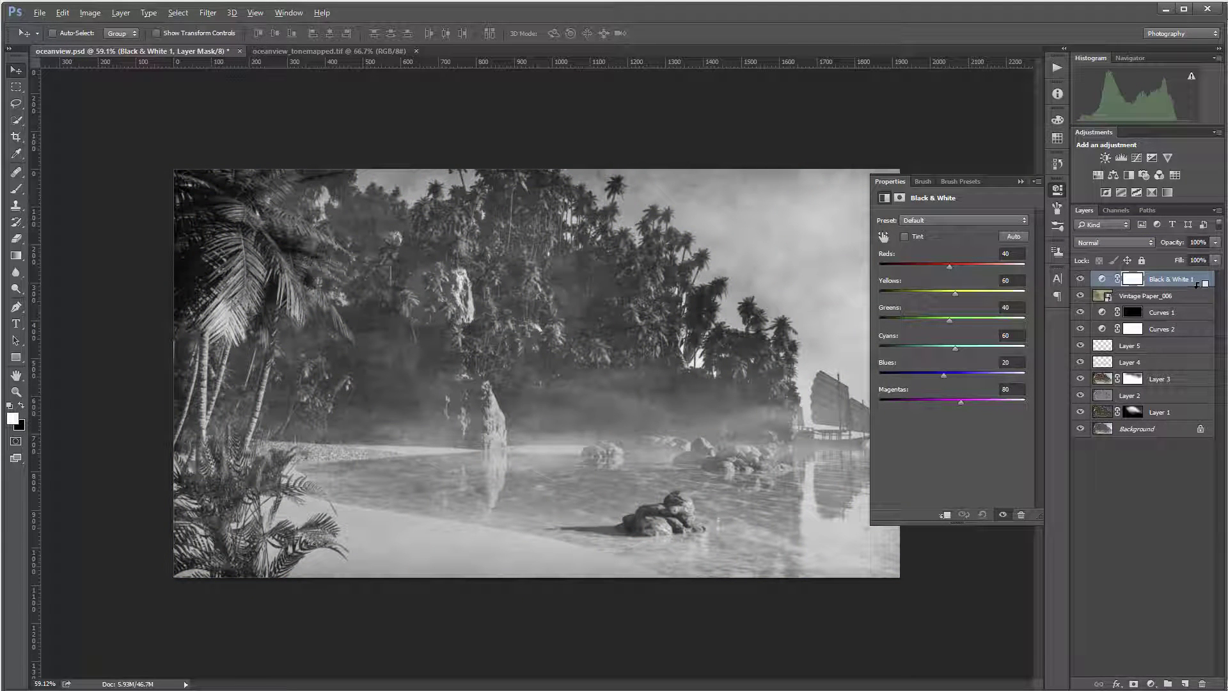
pyautogui.keyDown('alt'); pyautogui.click(1196, 284); pyautogui.keyUp('alt')
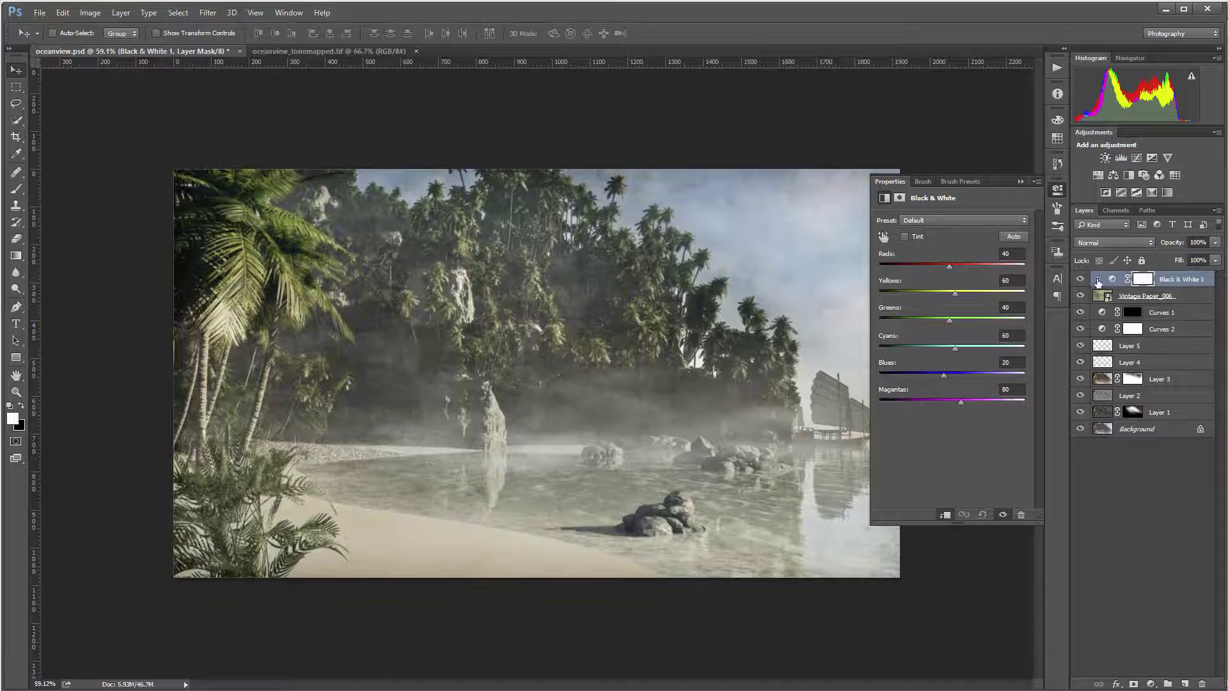
# Step: Try Overlay on the paper layer, return it to Soft Light, and add a white layer mask
pyautogui.click(1191, 298)
pyautogui.click(1126, 242)
pyautogui.click(1119, 251)
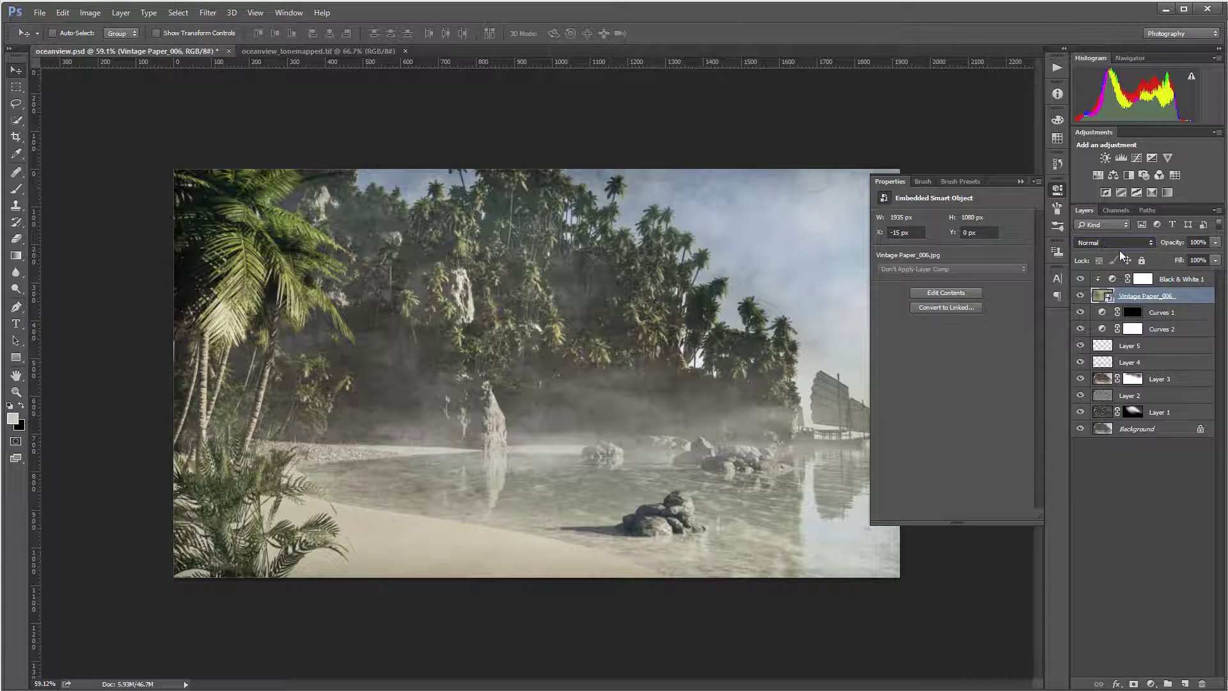
pyautogui.click(1135, 240)
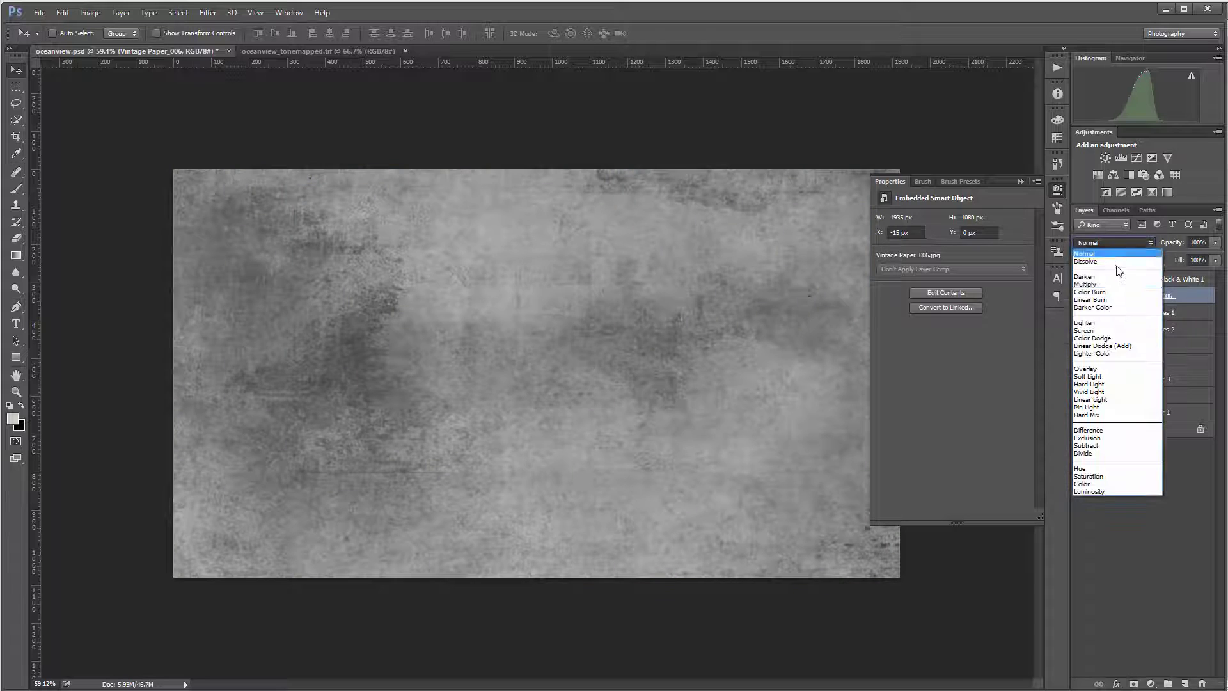
pyautogui.click(1115, 370)
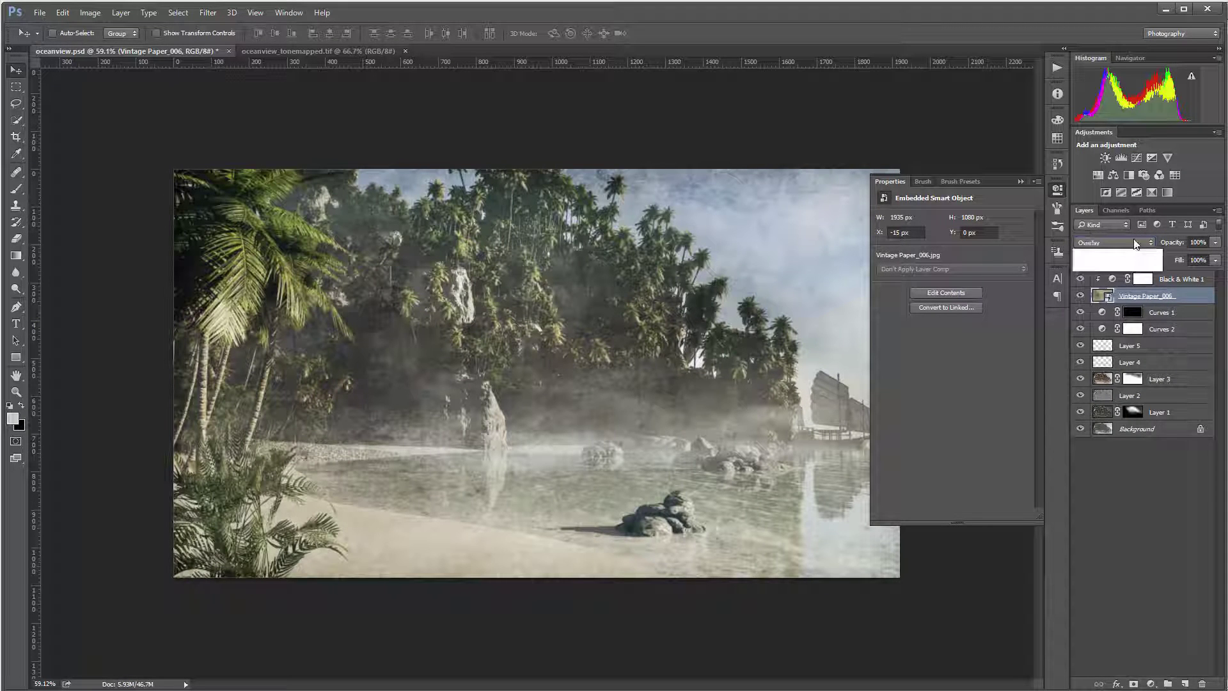
pyautogui.click(1106, 242)
pyautogui.click(1116, 387)
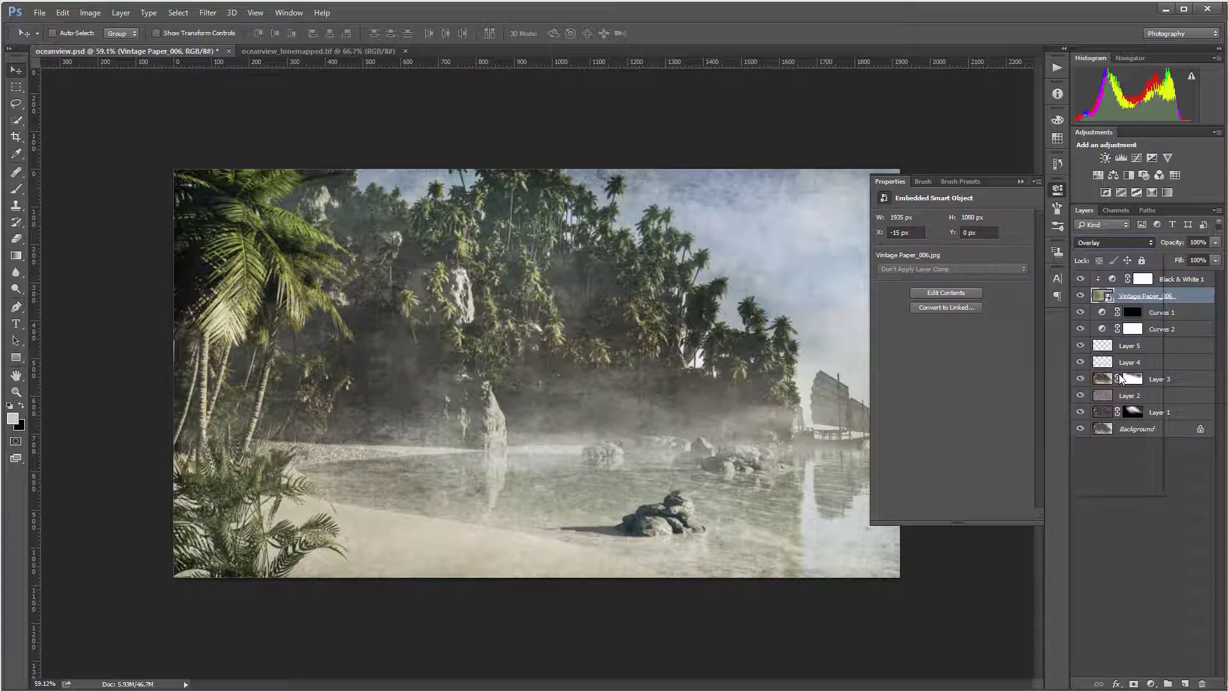
pyautogui.click(1056, 188)
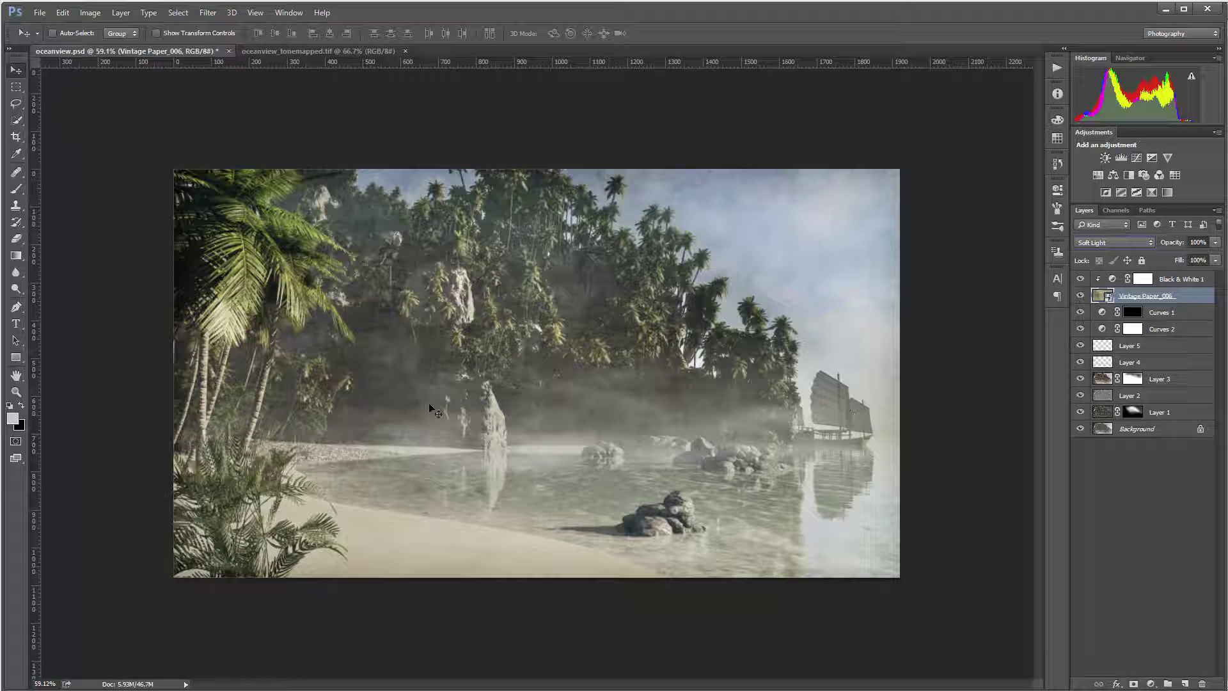
pyautogui.click(1134, 684)
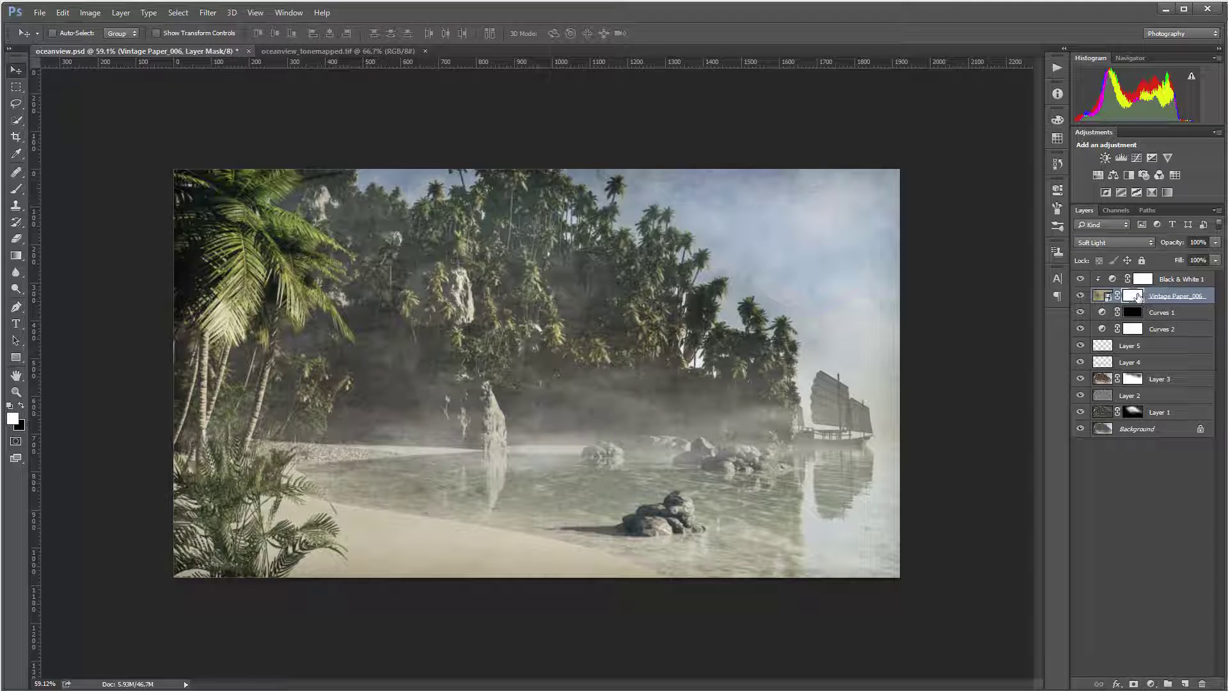
# Step: Set up a soft round 72 px brush painting black at 10% opacity
pyautogui.click(16, 188)
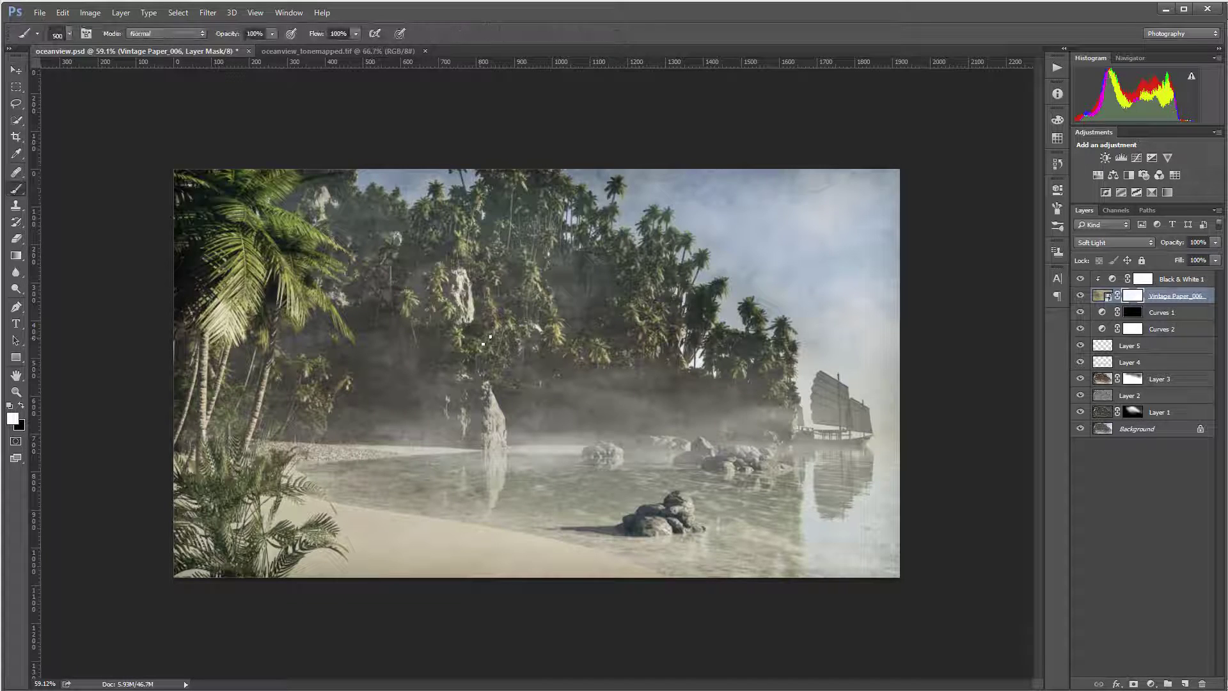
pyautogui.rightClick(501, 337)
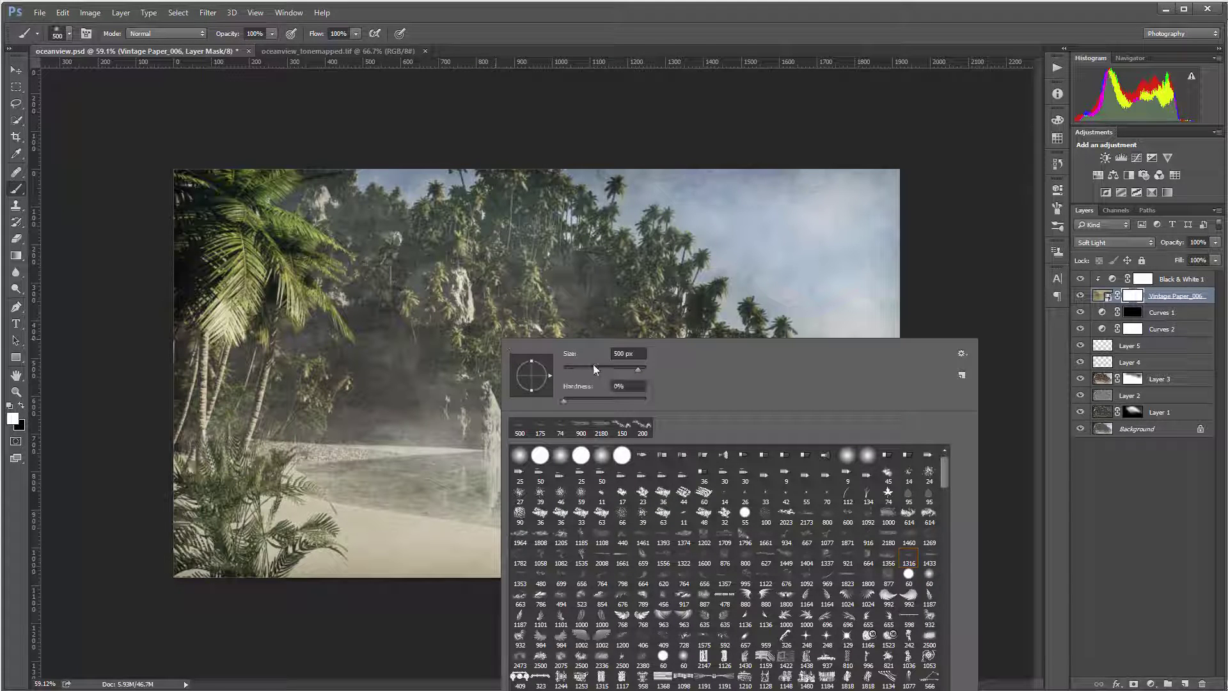
pyautogui.click(601, 454)
pyautogui.press('Return')
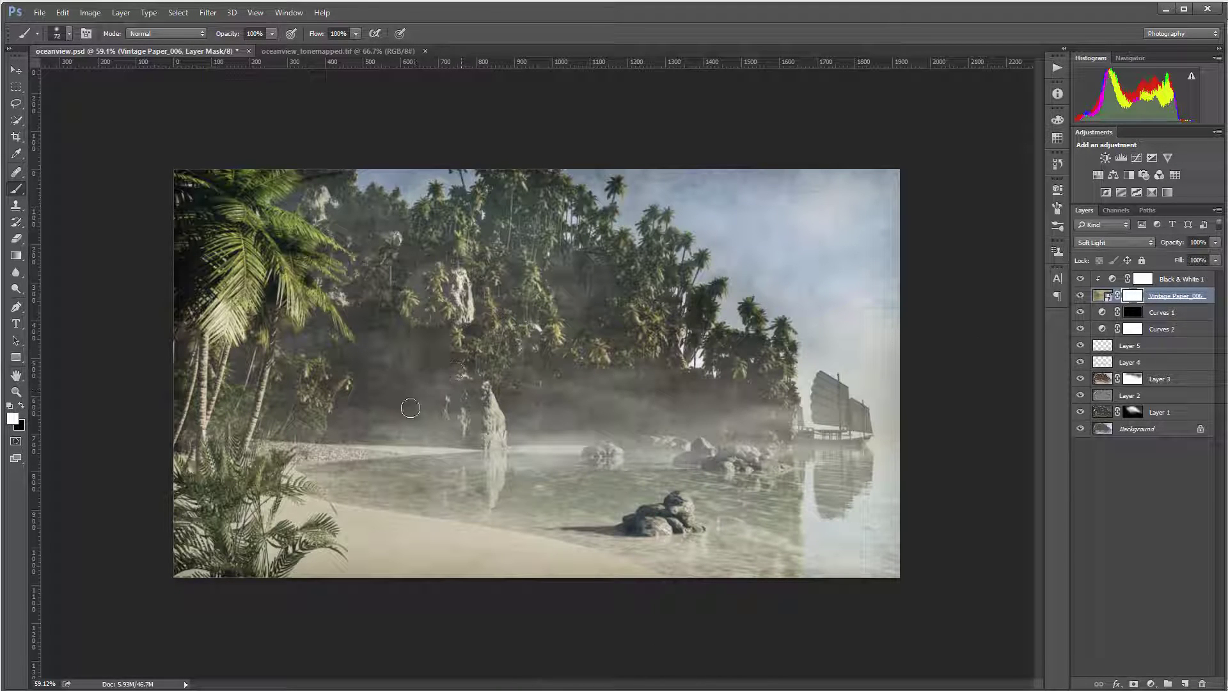
pyautogui.press('x')
pyautogui.press('1')
pyautogui.press(']')
pyautogui.press(']')
pyautogui.press(']')
# Step: Paint the paper mask over the upper-left trees and toggle the paper layer to compare
pyautogui.moveTo(461, 267); pyautogui.dragTo(358, 257)
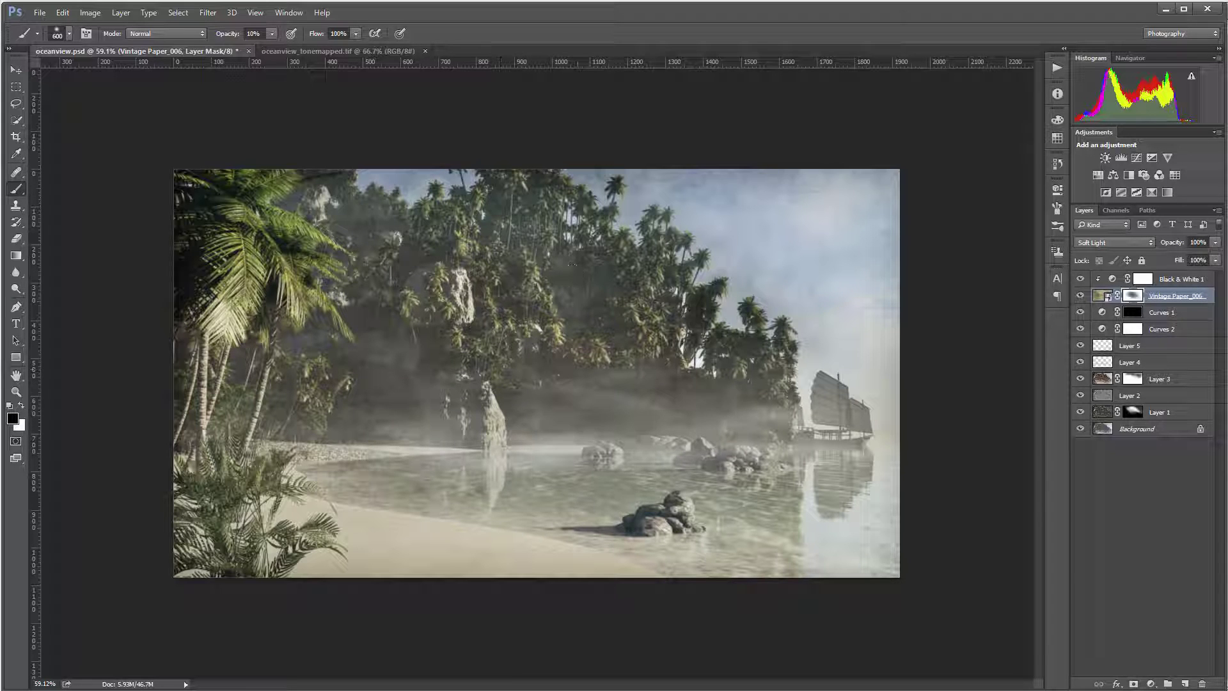
pyautogui.moveTo(570, 263); pyautogui.dragTo(269, 288)
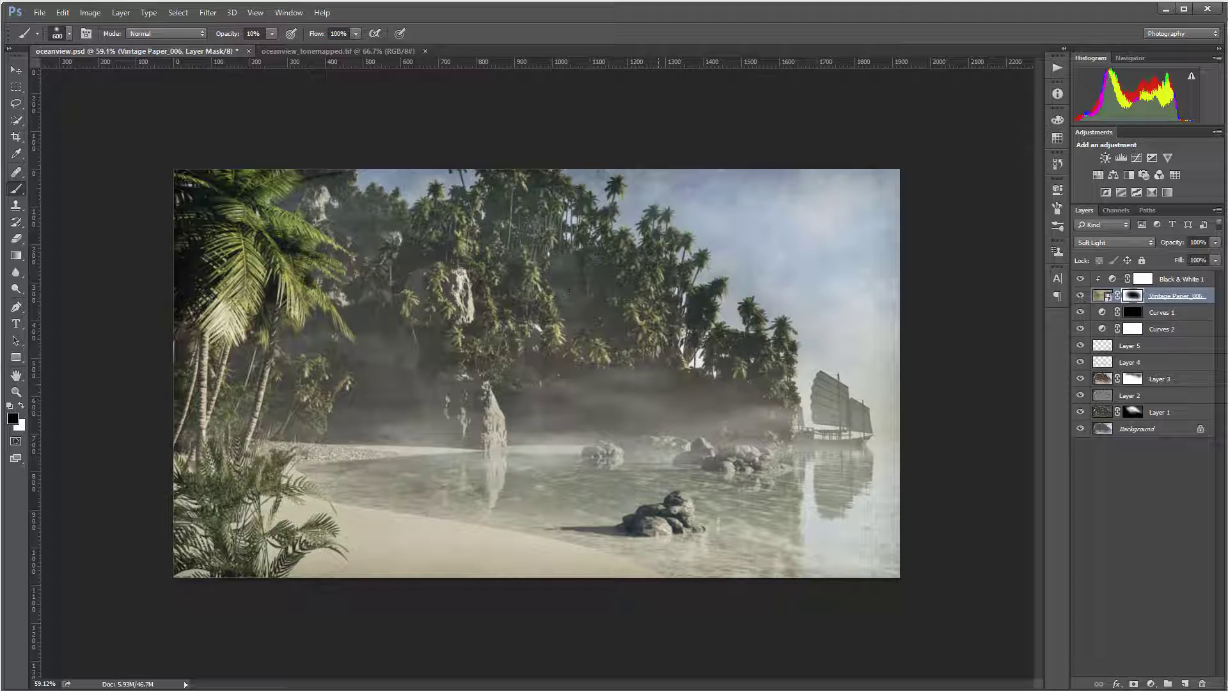
pyautogui.click(1080, 297)
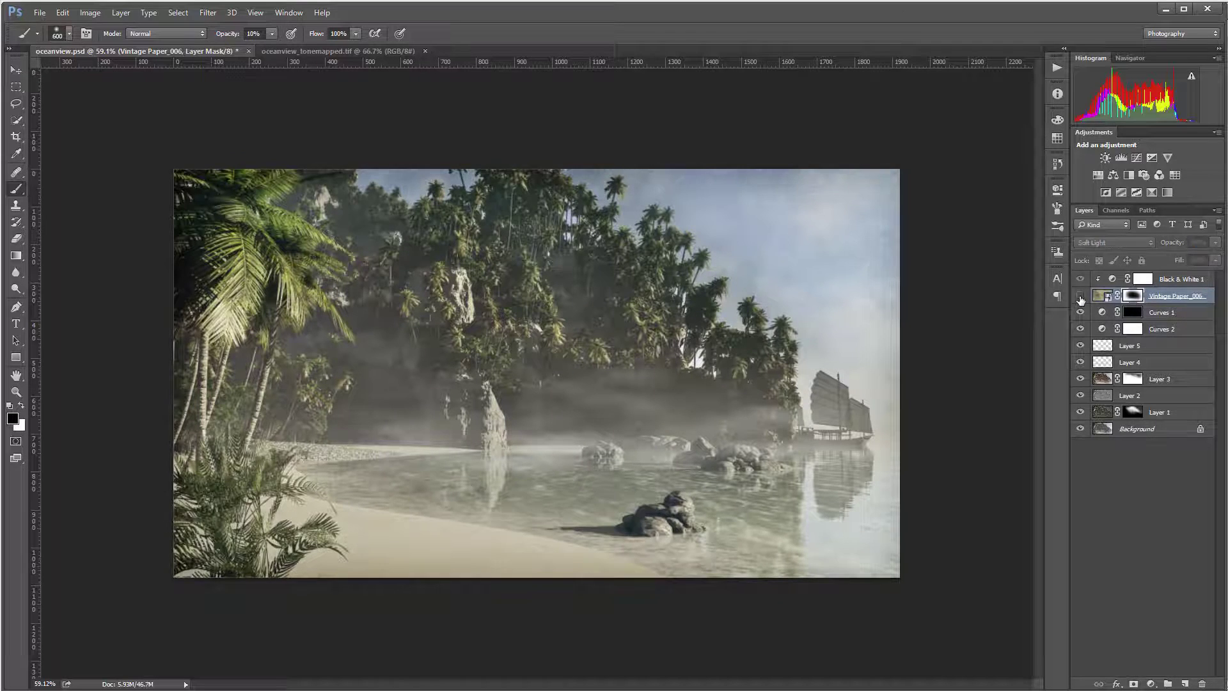
pyautogui.click(1081, 296)
pyautogui.click(1080, 296)
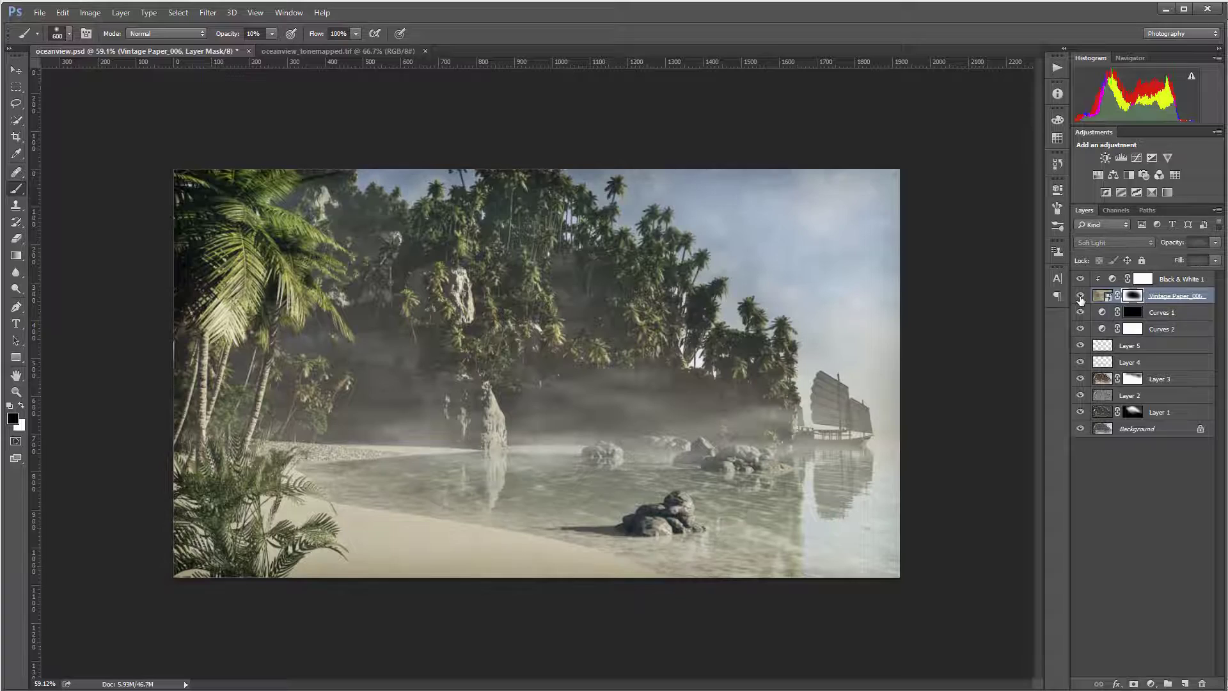
pyautogui.click(1080, 296)
pyautogui.click(1080, 297)
pyautogui.click(1080, 297)
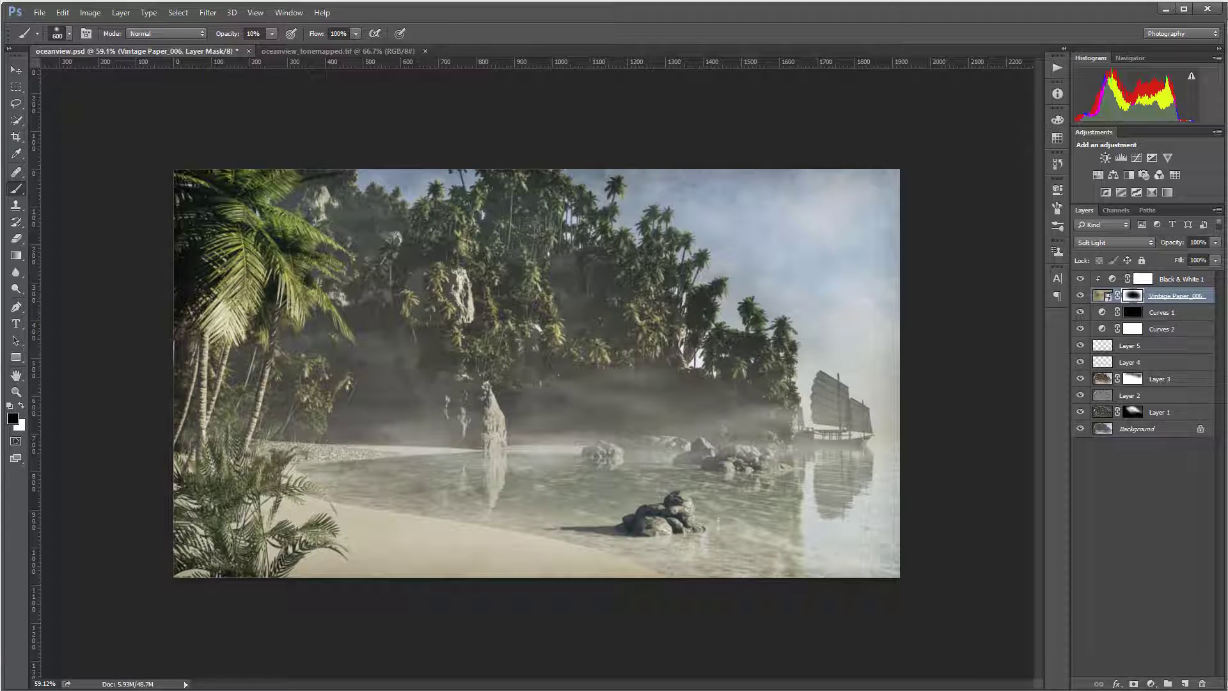
pyautogui.click(18, 69)
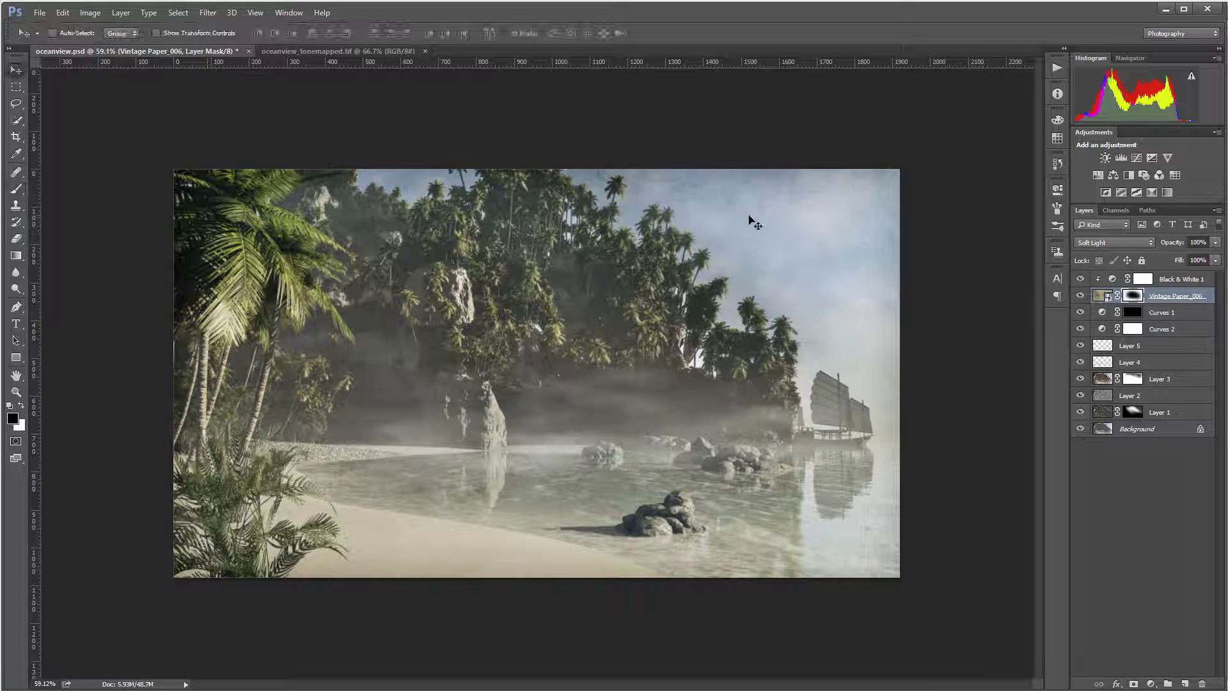
# Step: Group the layers from Black & White 1 down to Layer 1 into Group 1
pyautogui.click(1193, 284)
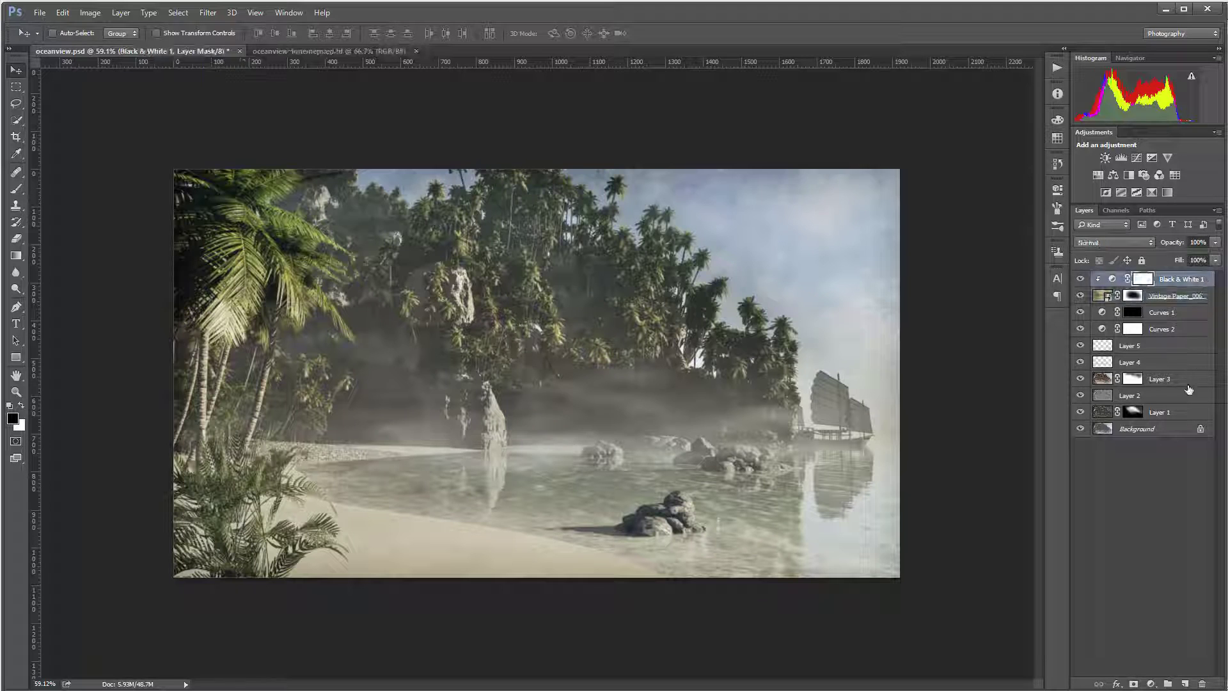
pyautogui.keyDown('shift'); pyautogui.click(1183, 410); pyautogui.keyUp('shift')
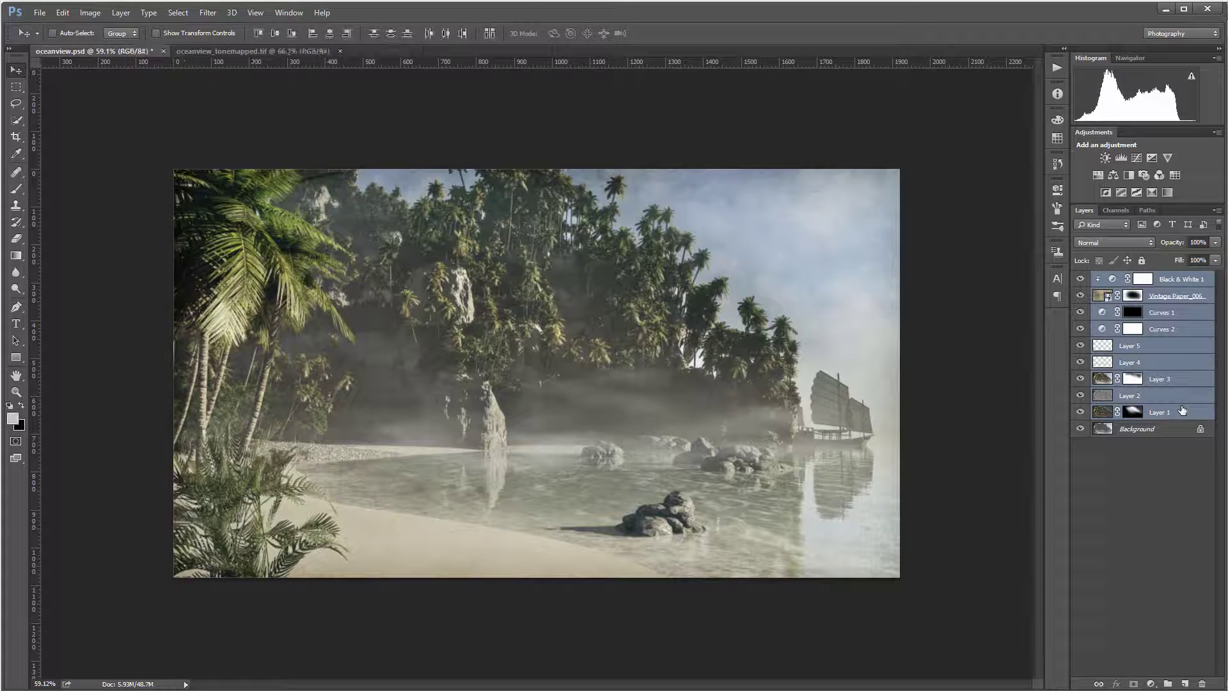
pyautogui.hotkey('ctrl', 'g')
# Step: Toggle Group 1's visibility repeatedly to compare the scene before and after the edits
pyautogui.click(1080, 279)
pyautogui.click(1079, 279)
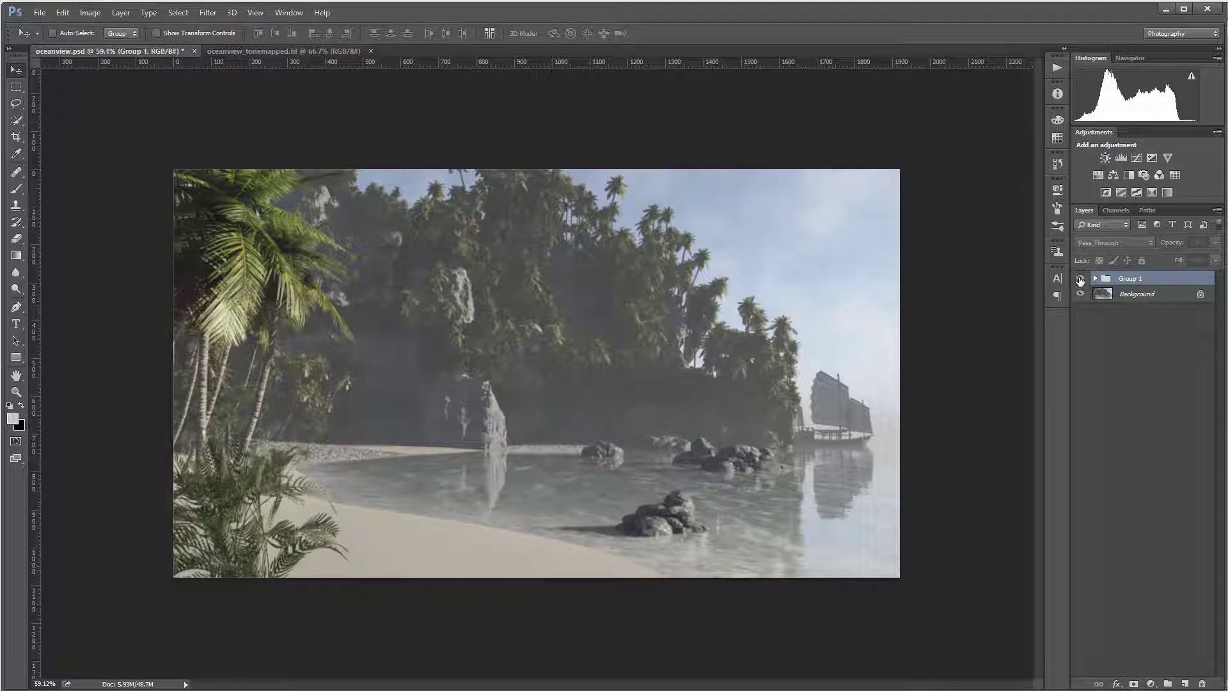
pyautogui.click(1080, 280)
pyautogui.click(1079, 280)
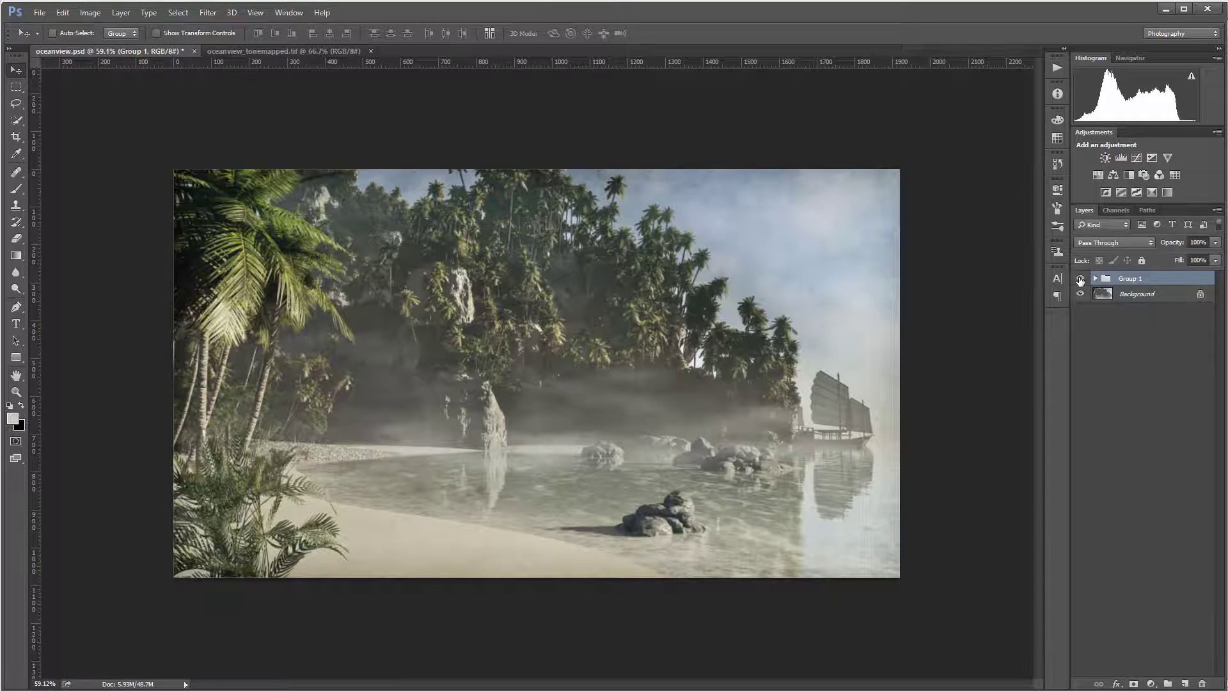
pyautogui.click(1080, 280)
pyautogui.click(1079, 279)
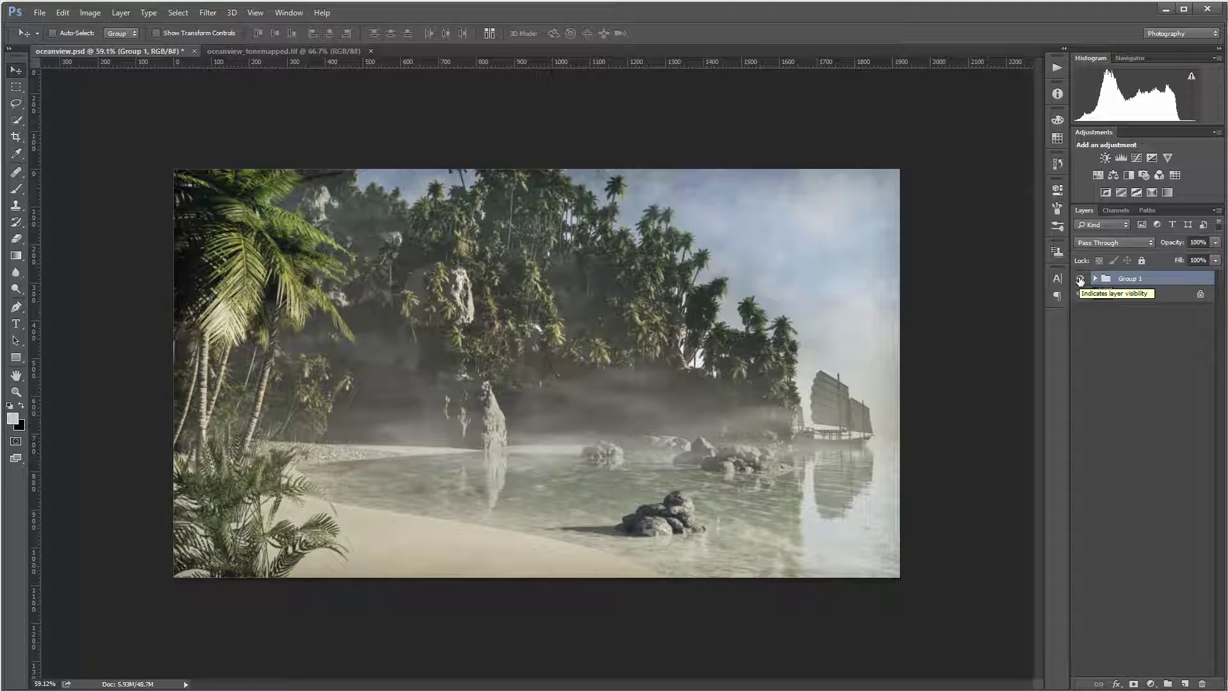
pyautogui.click(1079, 279)
pyautogui.click(1080, 280)
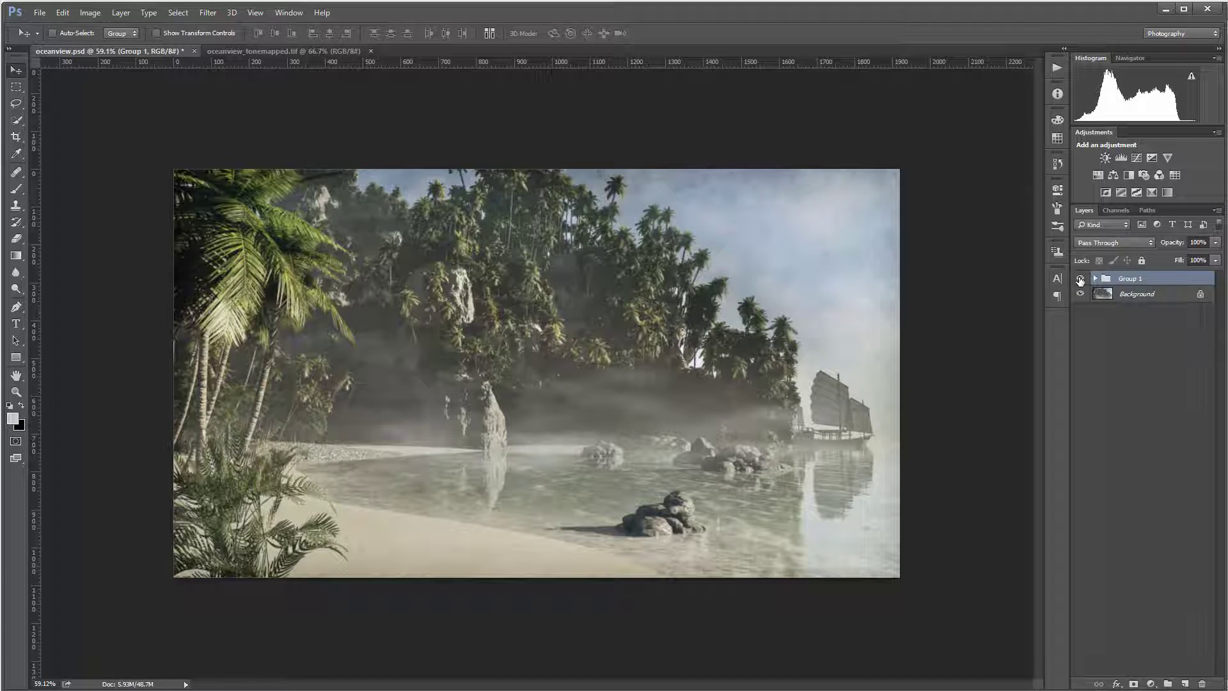